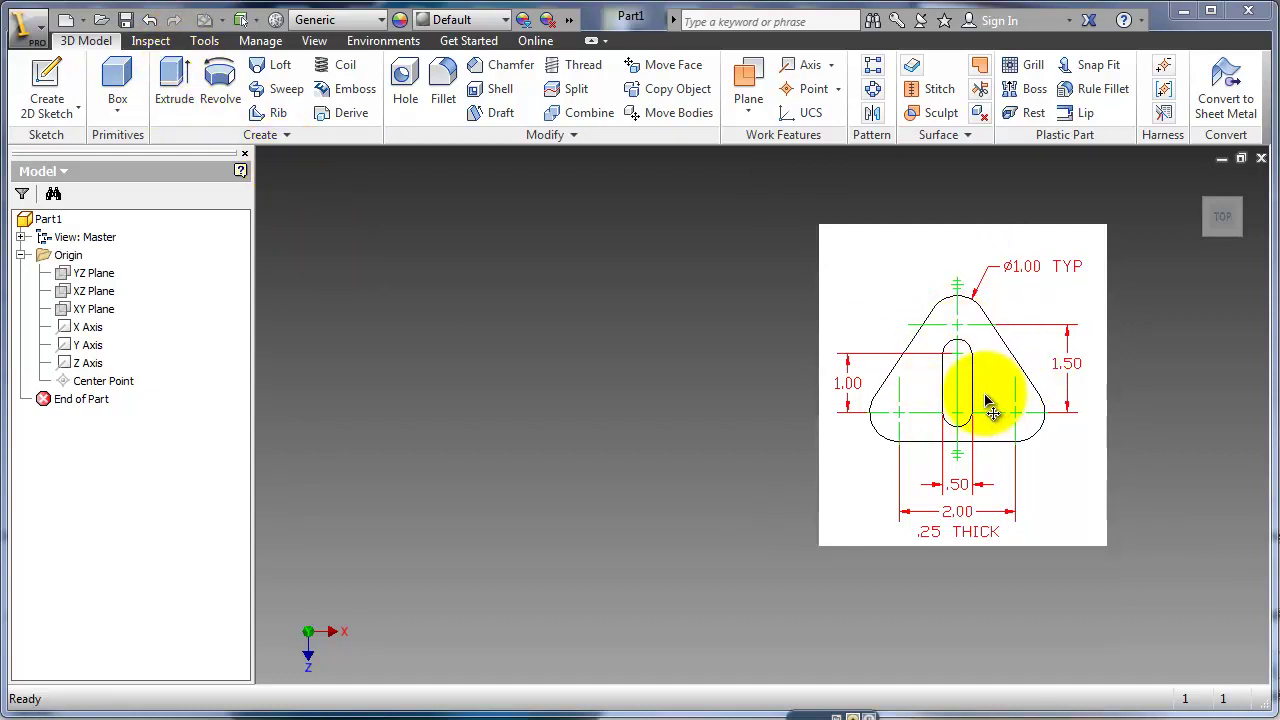
Step: Switch the blank Part1 from the Top view to the isometric home view with F6
key(F6)
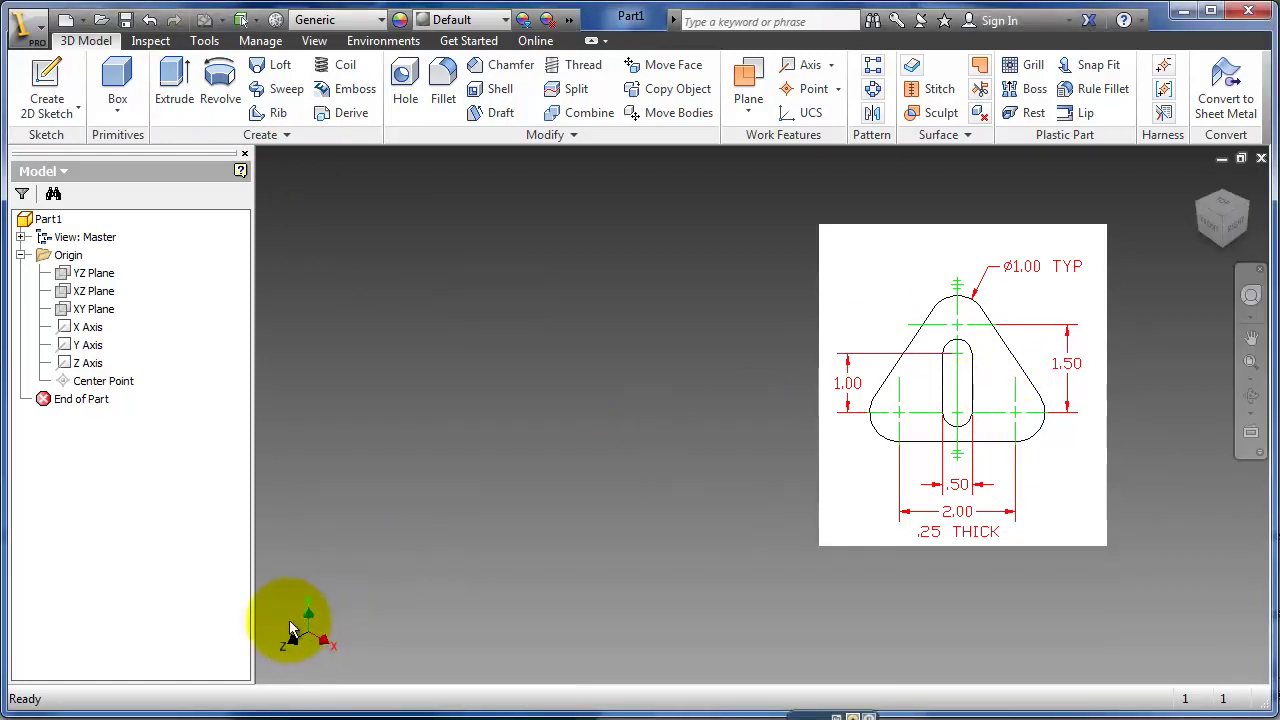
Step: Create a new 2D sketch on the YZ Plane of Part1
click(87, 279)
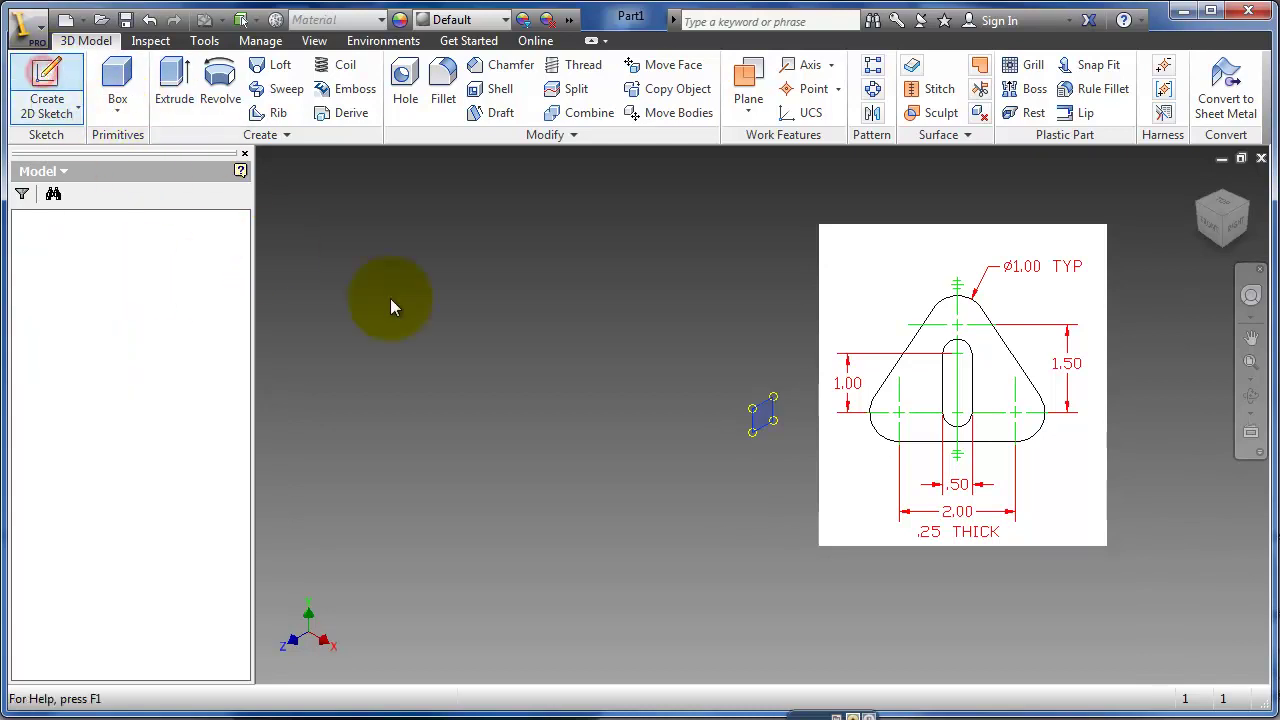
click(45, 82)
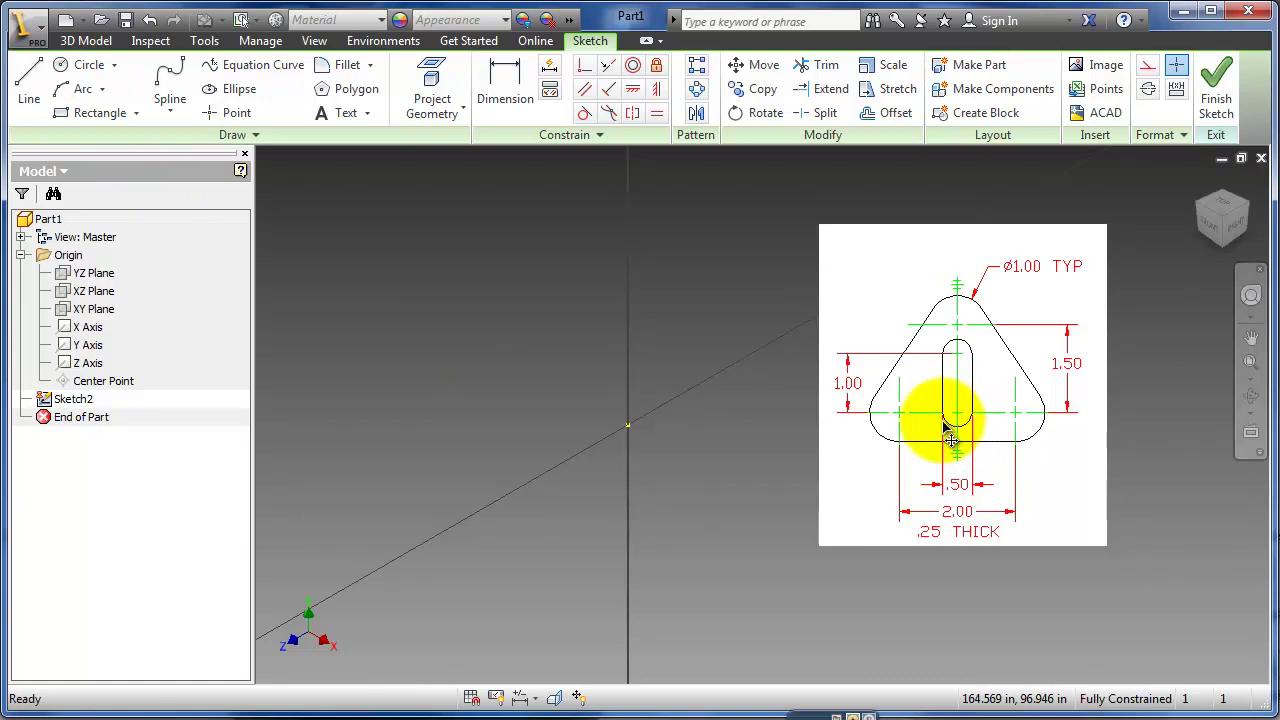
Step: Draw a horizontal line from the origin, constrained perpendicular to the vertical axis and lengthened
click(24, 88)
click(629, 422)
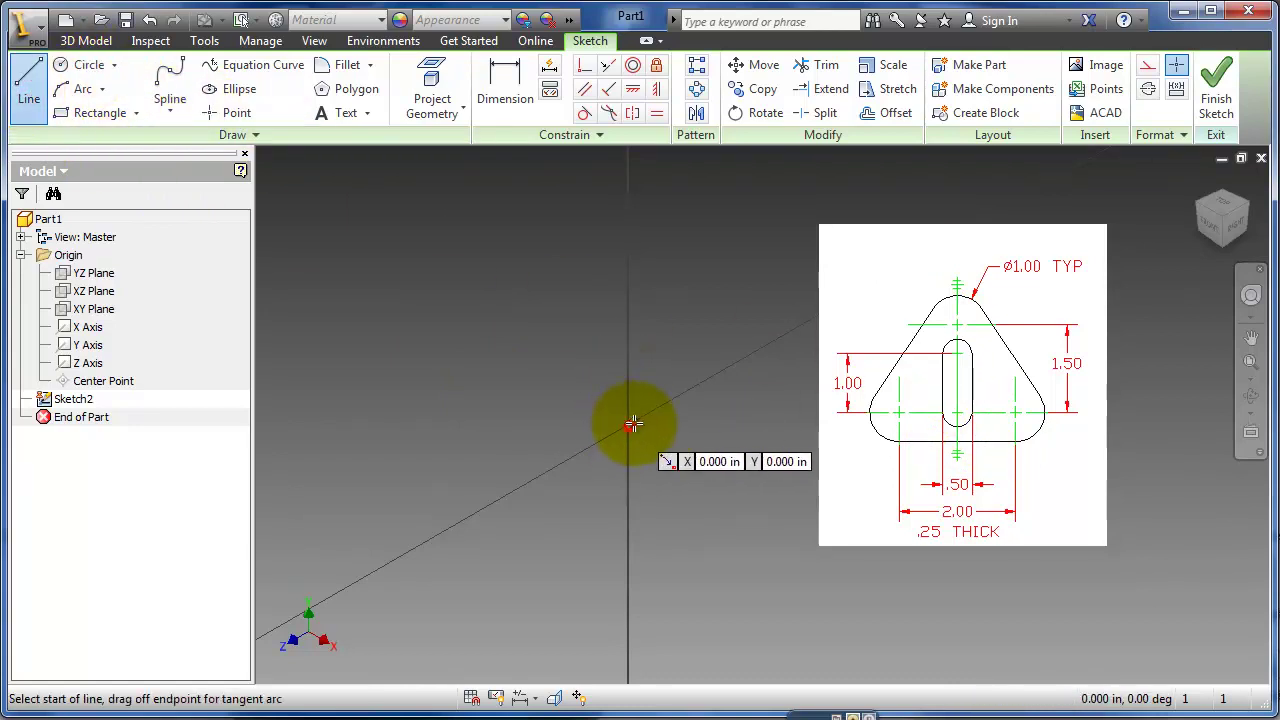
click(700, 383)
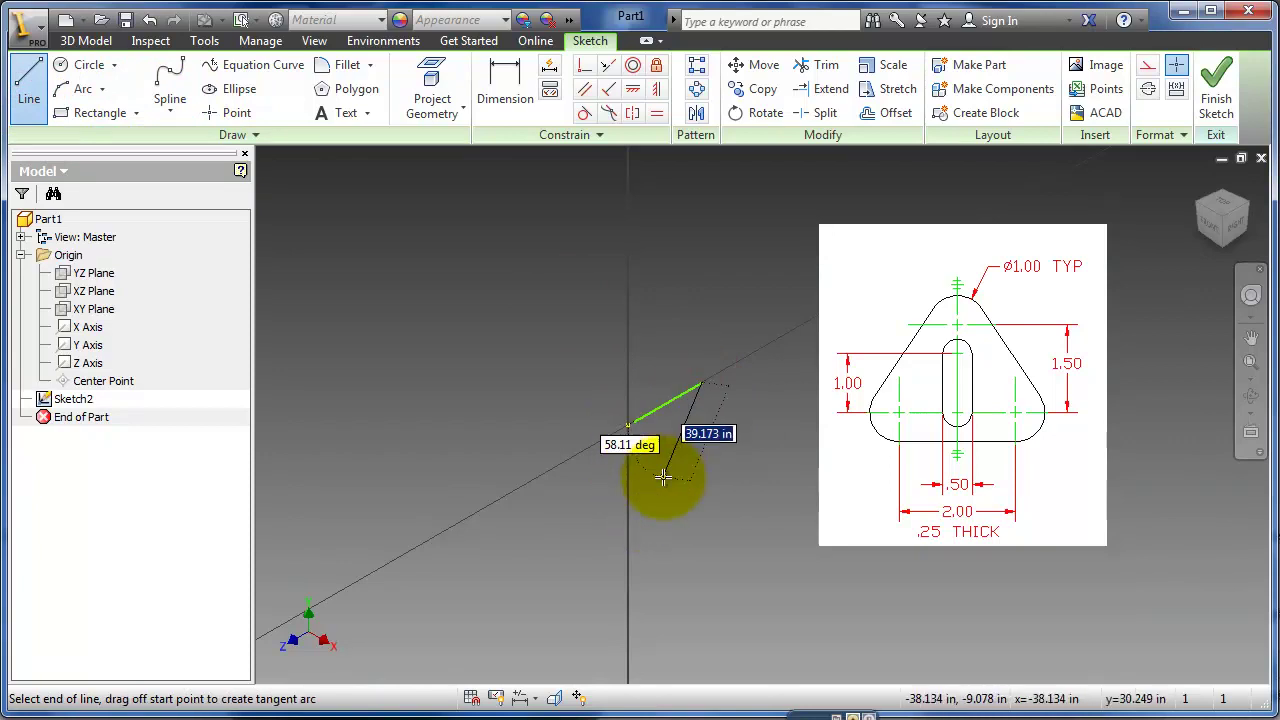
key(Escape)
click(27, 86)
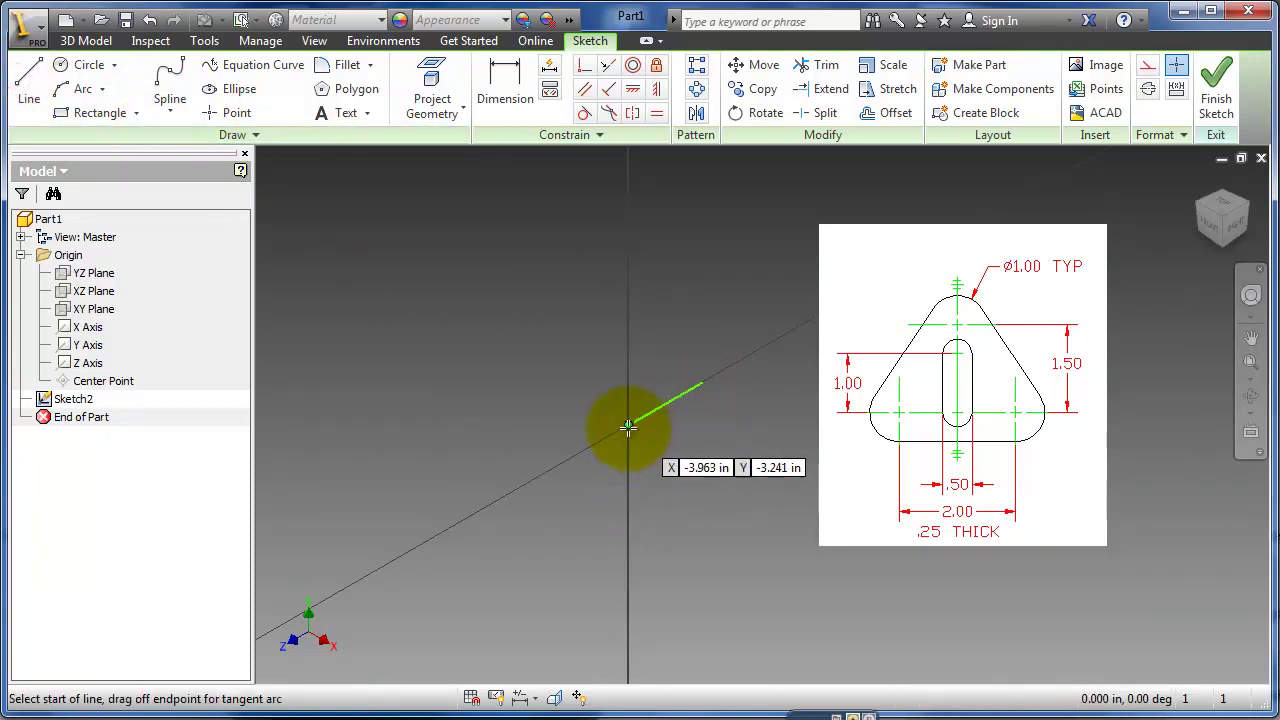
drag(638, 421, 573, 494)
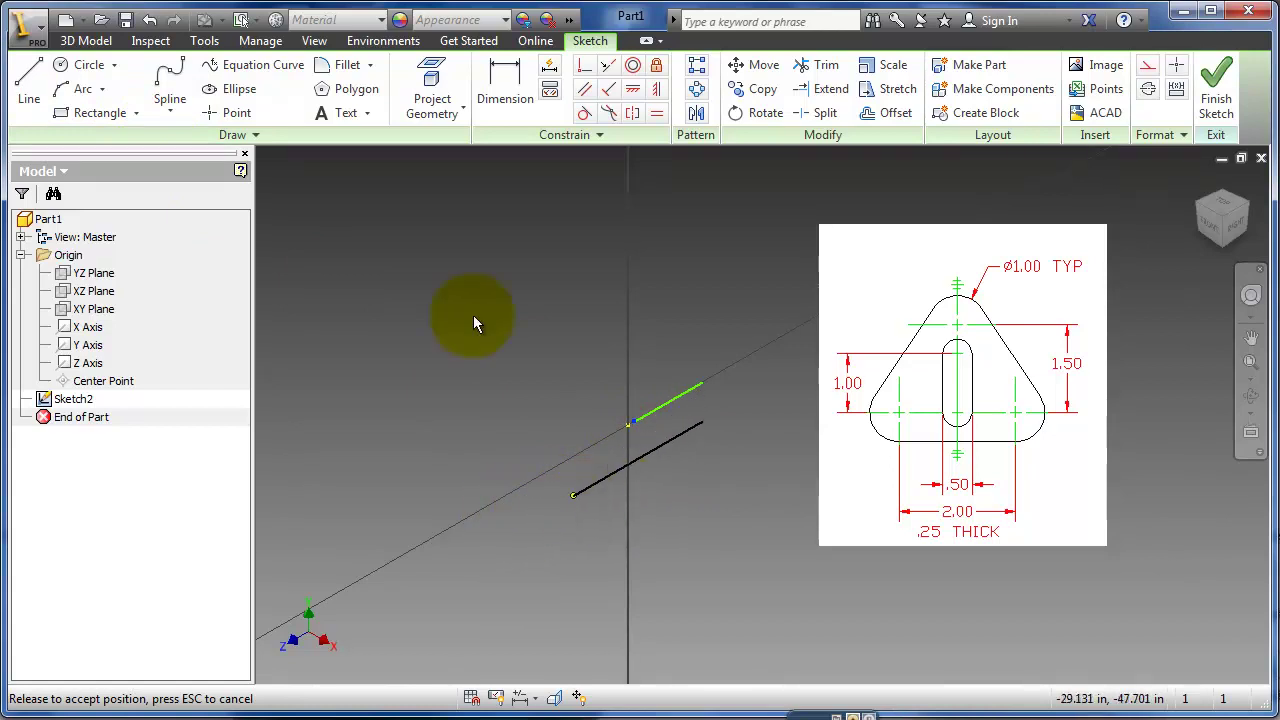
click(586, 67)
click(627, 422)
click(642, 459)
key(Escape)
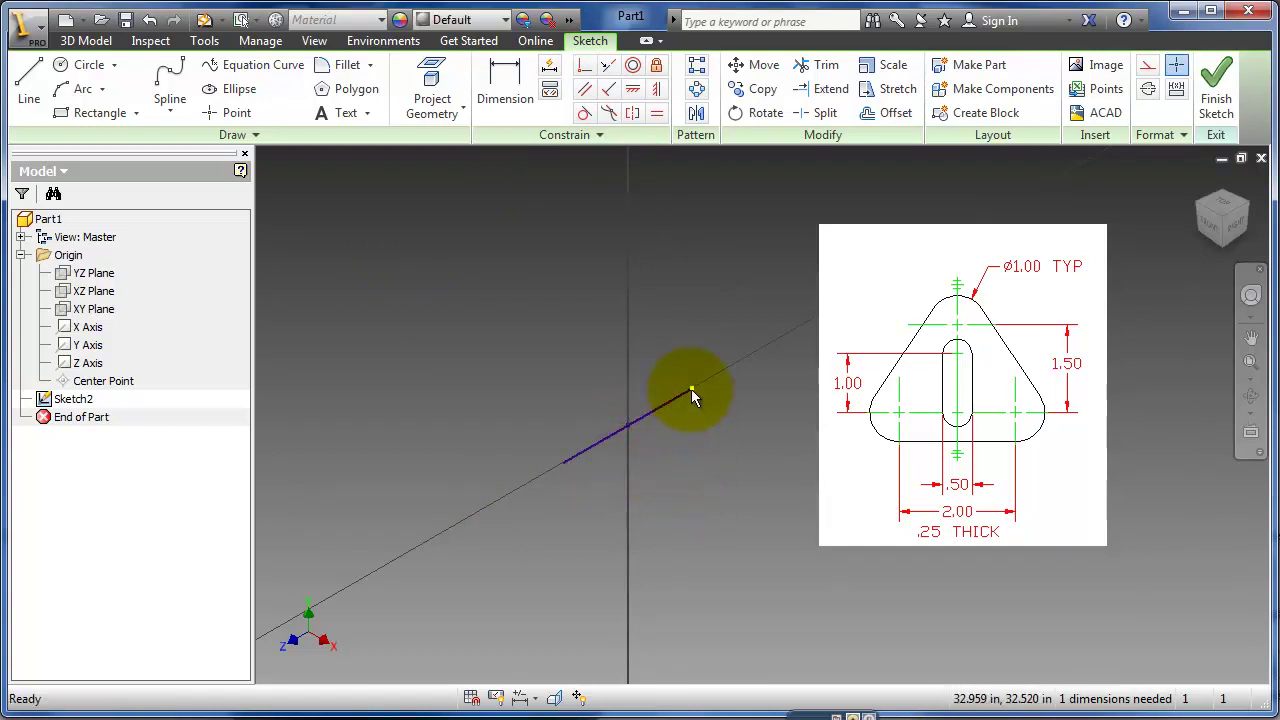
mouse_move(691, 389)
mouse_down()
mouse_move(743, 354)
mouse_move(703, 374)
mouse_move(740, 320)
mouse_move(772, 302)
mouse_move(677, 354)
mouse_move(786, 286)
mouse_move(706, 334)
mouse_move(743, 318)
mouse_up()
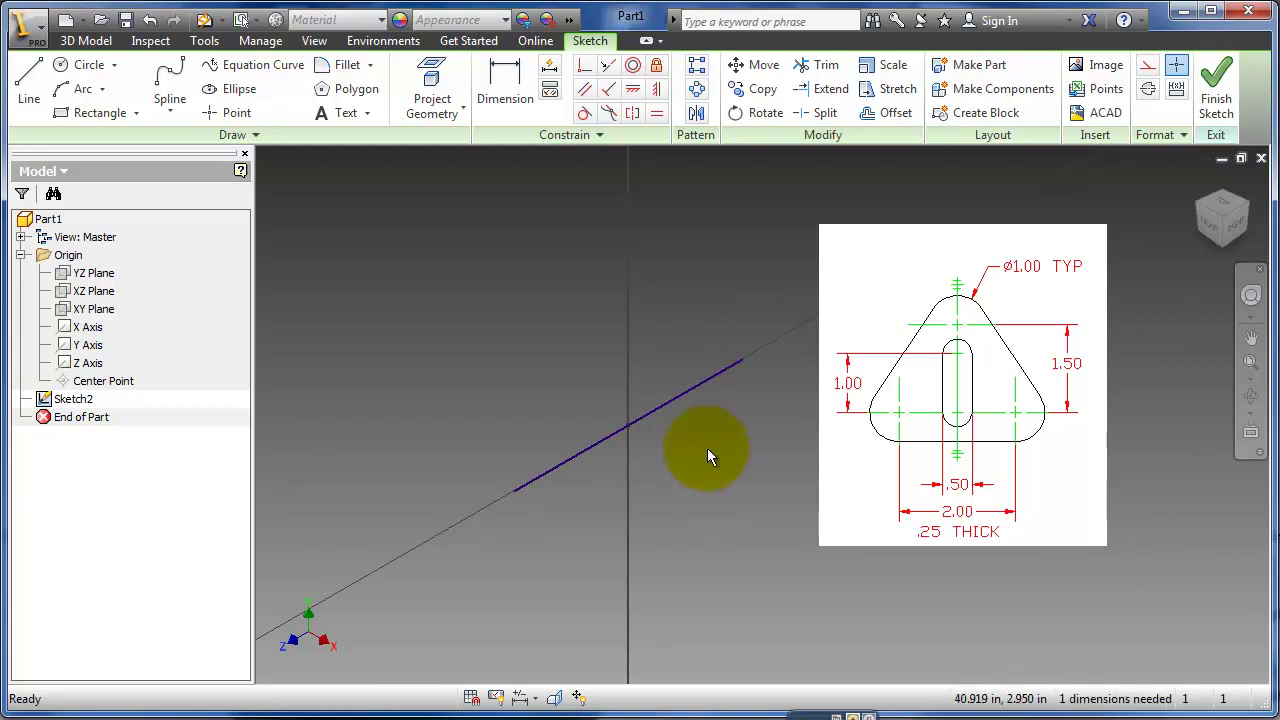
Step: Draw a vertical line rising straight up from the sketch origin
click(30, 80)
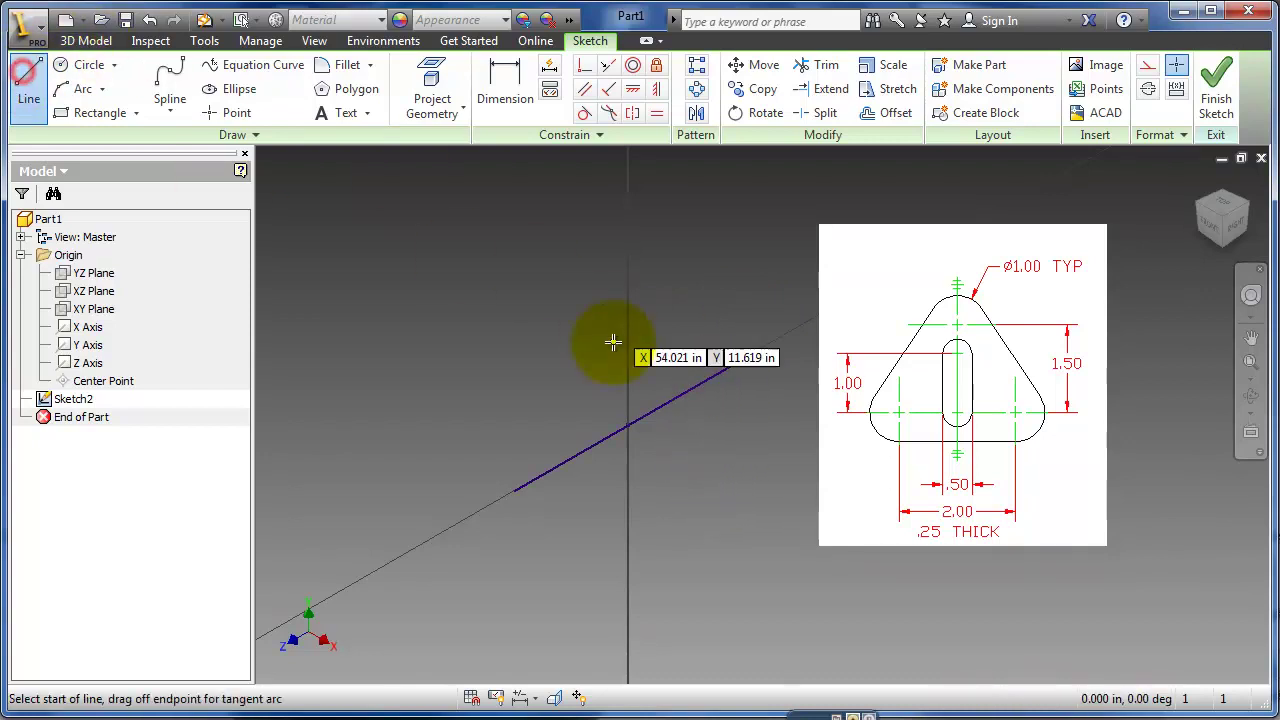
click(626, 424)
click(629, 268)
key(Escape)
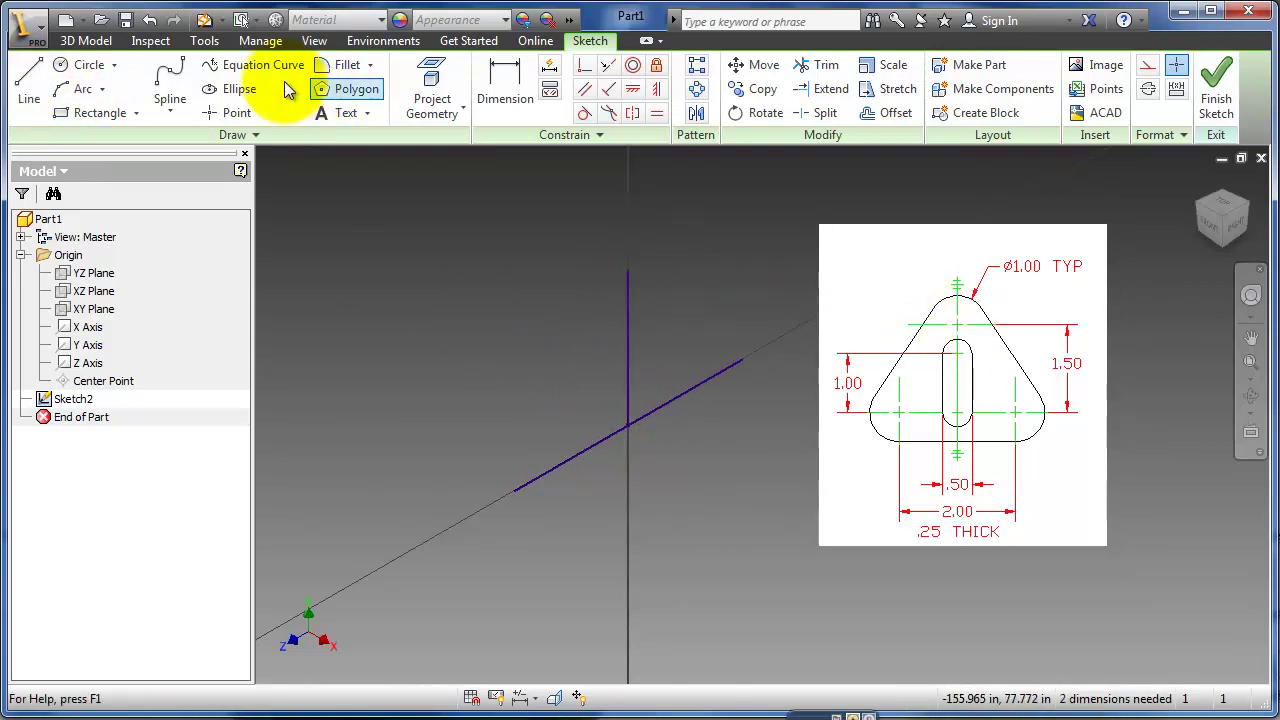
Step: Place circles at the vertical line's top and both horizontal line ends, entering diameter 1
click(82, 64)
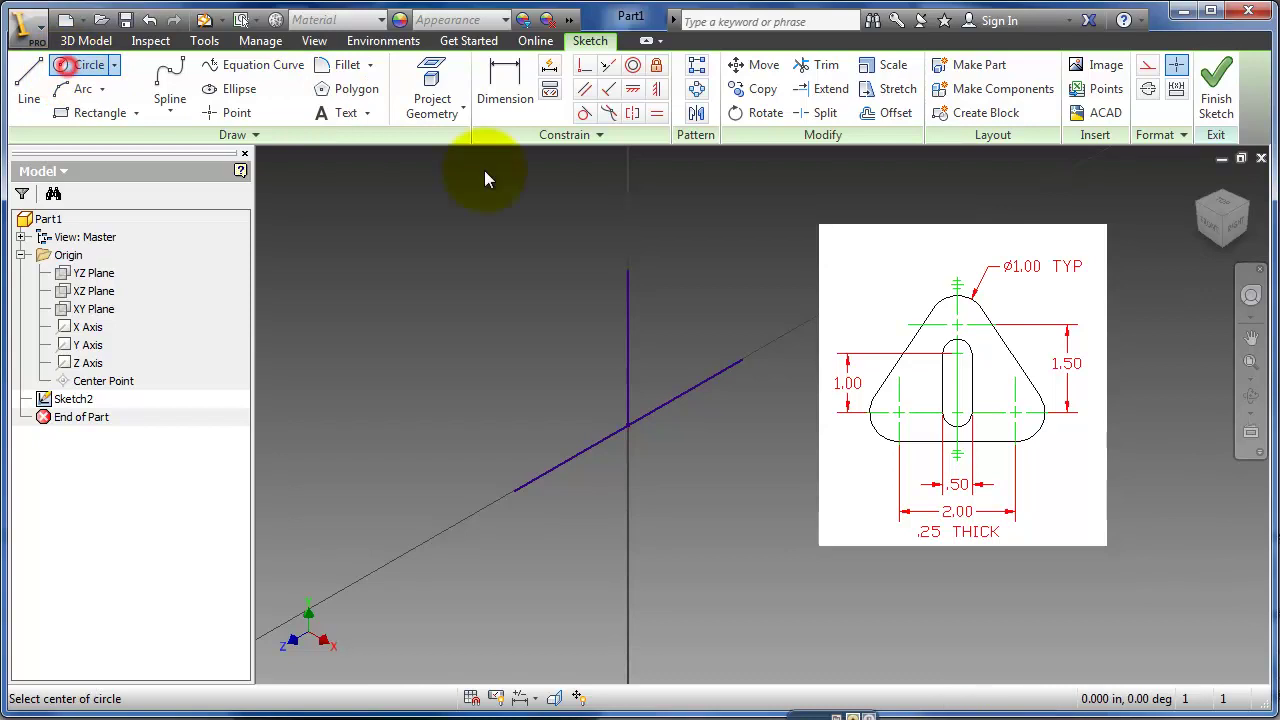
click(626, 271)
click(594, 293)
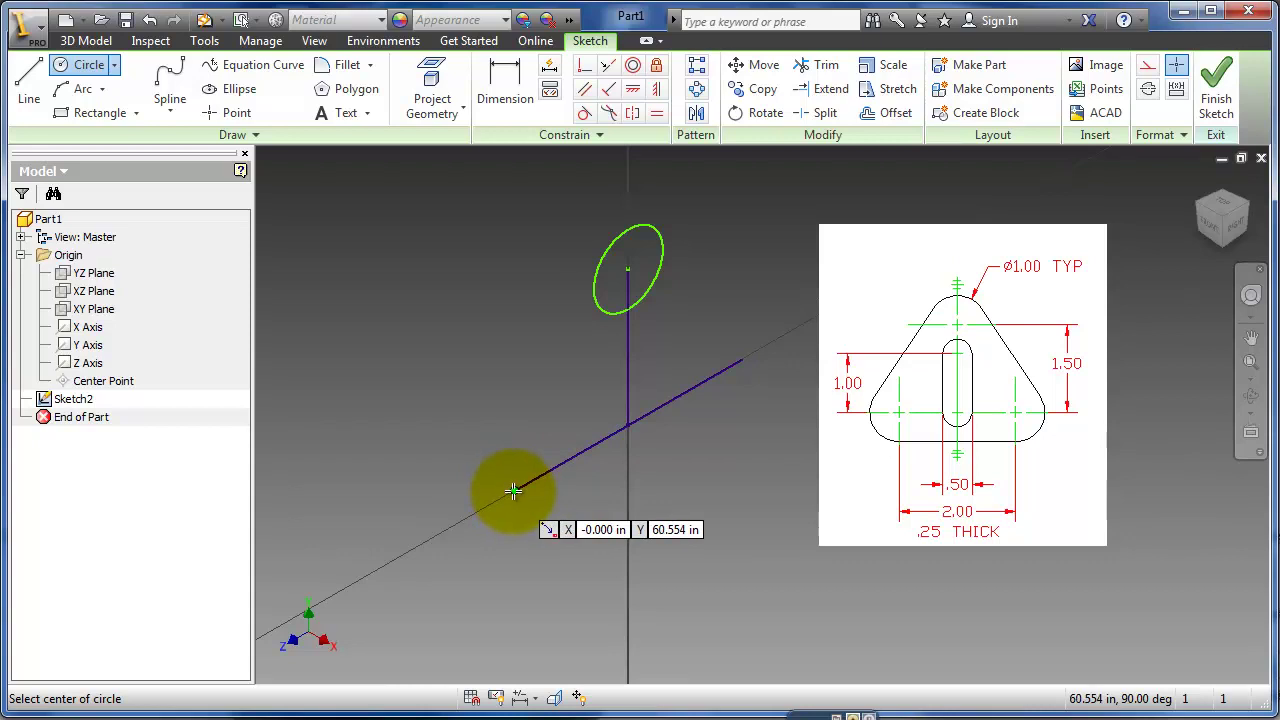
click(513, 490)
text(1)
key(Return)
click(741, 360)
text(1)
key(Return)
middle_drag(740, 436, 683, 434)
key(Escape)
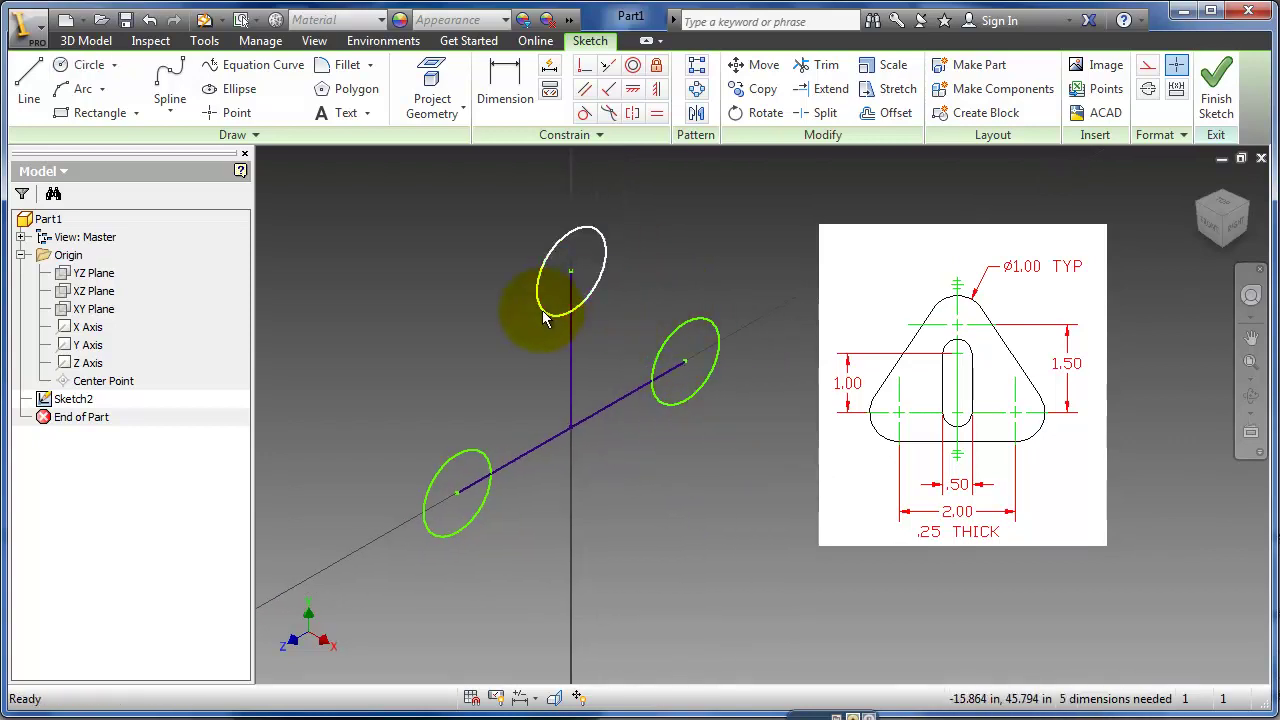
mouse_move(571, 273)
mouse_down()
mouse_move(520, 331)
mouse_move(557, 316)
mouse_move(575, 288)
mouse_move(571, 260)
mouse_up()
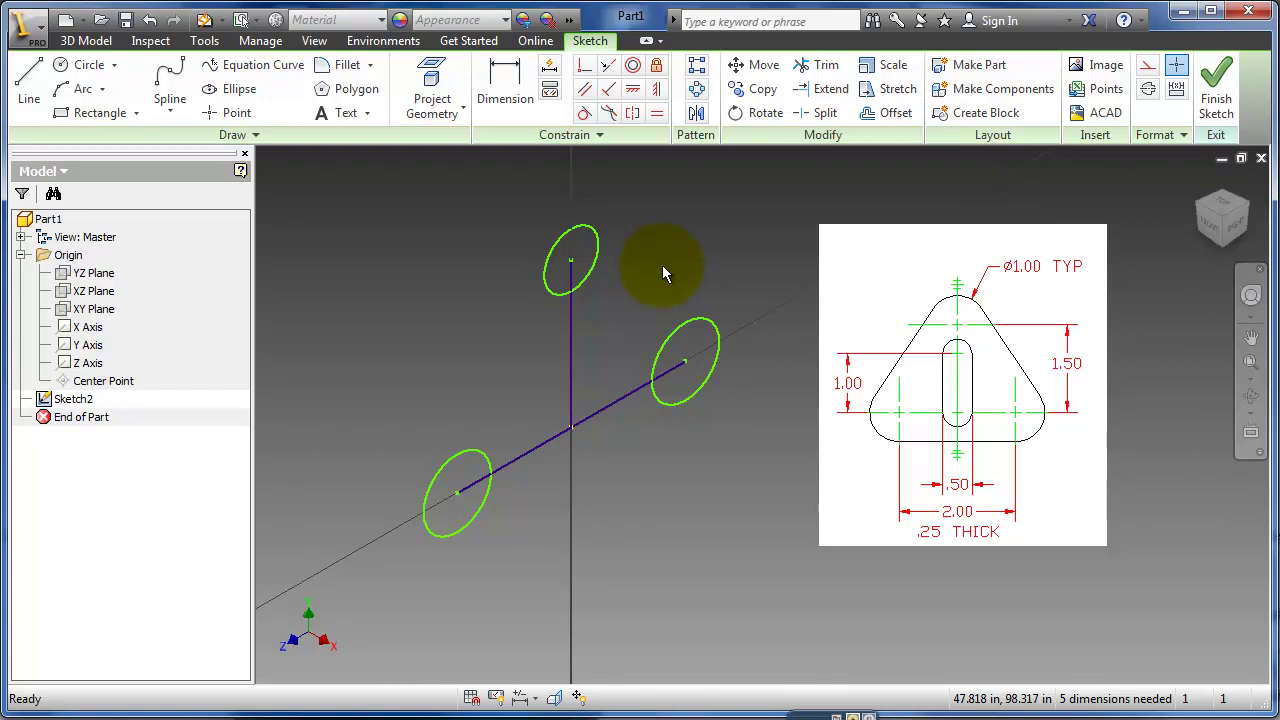
Step: Constrain the three circles to equal size and enlarge them together
click(658, 114)
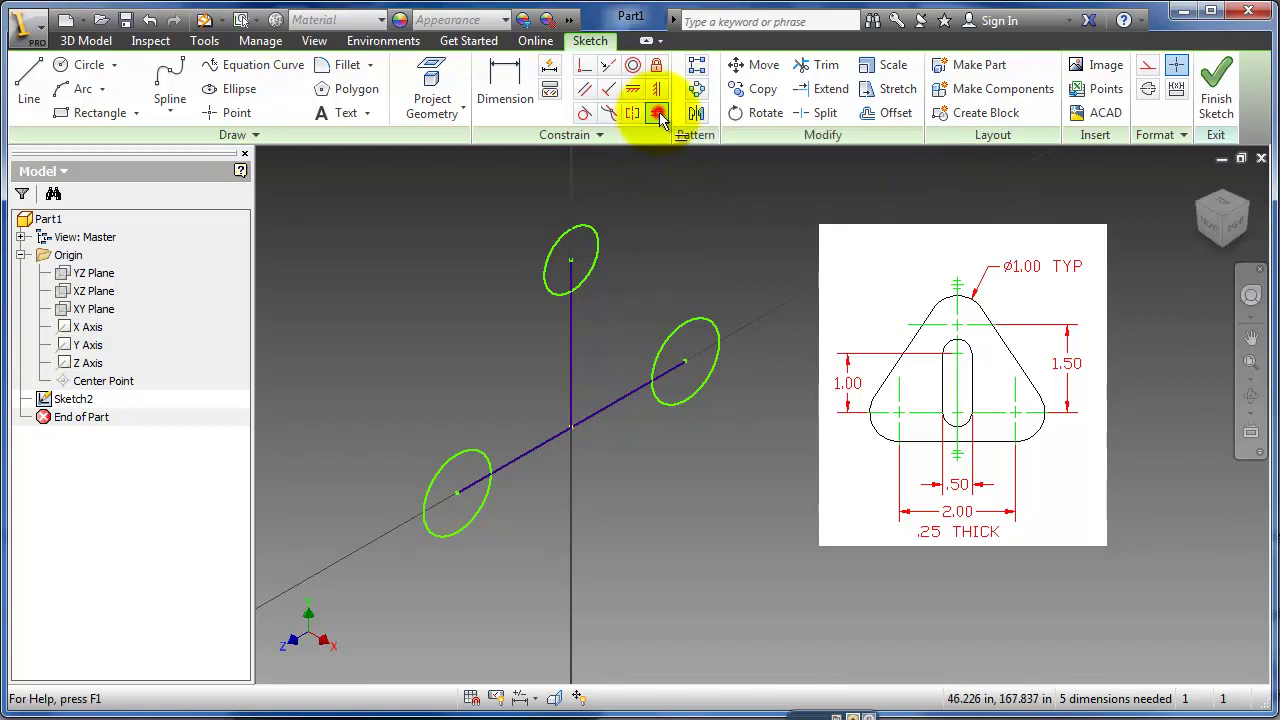
click(708, 317)
click(588, 227)
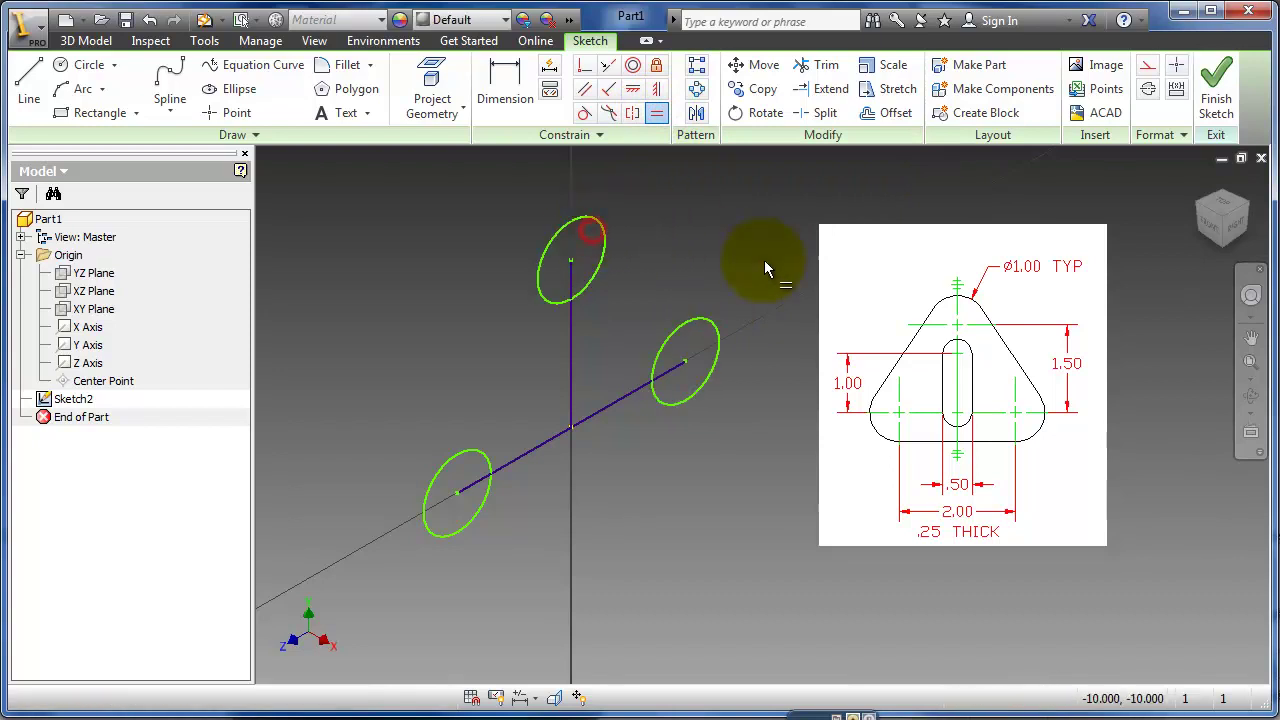
click(589, 218)
click(452, 463)
key(Escape)
mouse_move(484, 452)
mouse_down()
mouse_move(512, 410)
mouse_move(472, 466)
mouse_move(510, 407)
mouse_move(470, 460)
mouse_move(486, 441)
mouse_up()
click(443, 309)
Step: Draw three lines linking the top, lower-left and right circles' edges
click(28, 85)
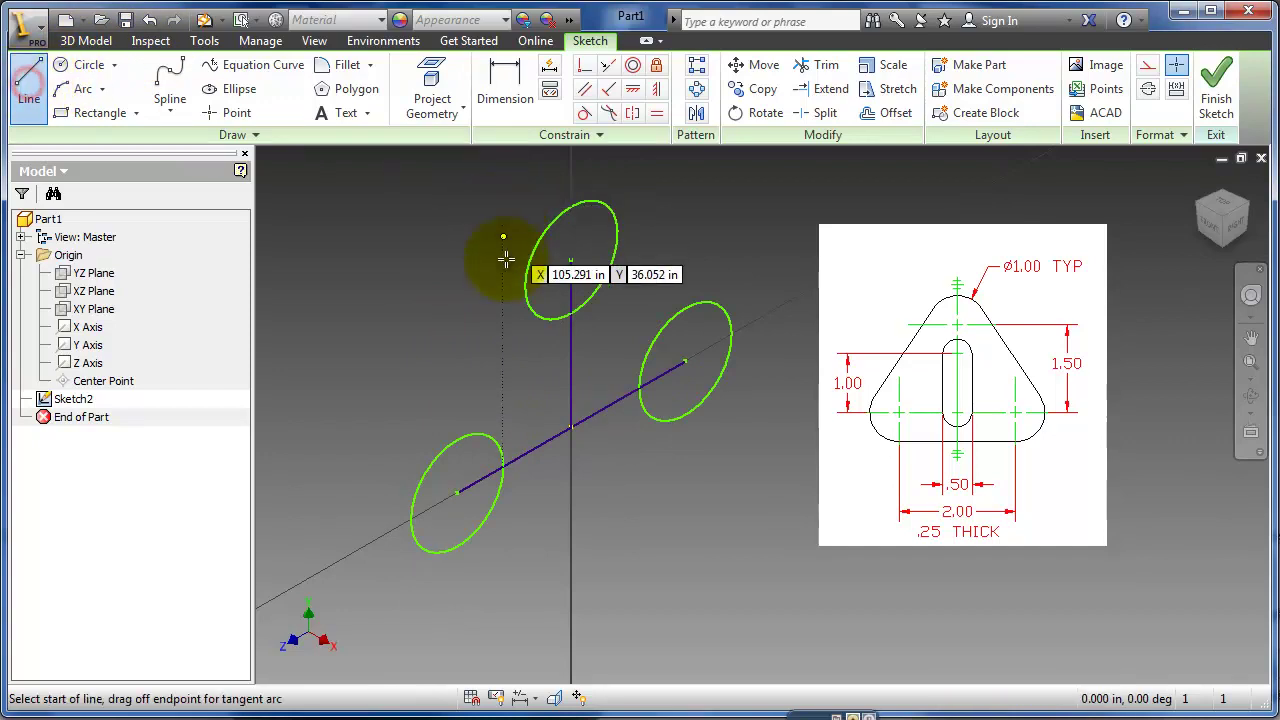
click(527, 283)
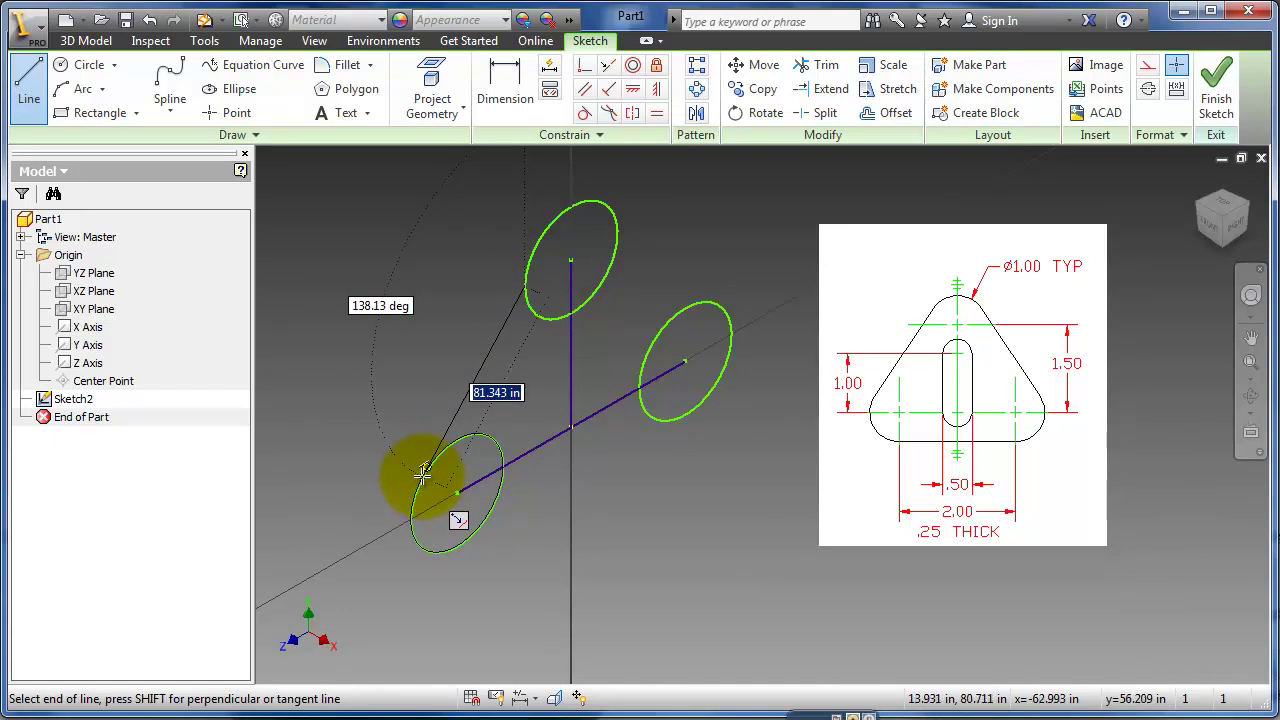
double_click(424, 473)
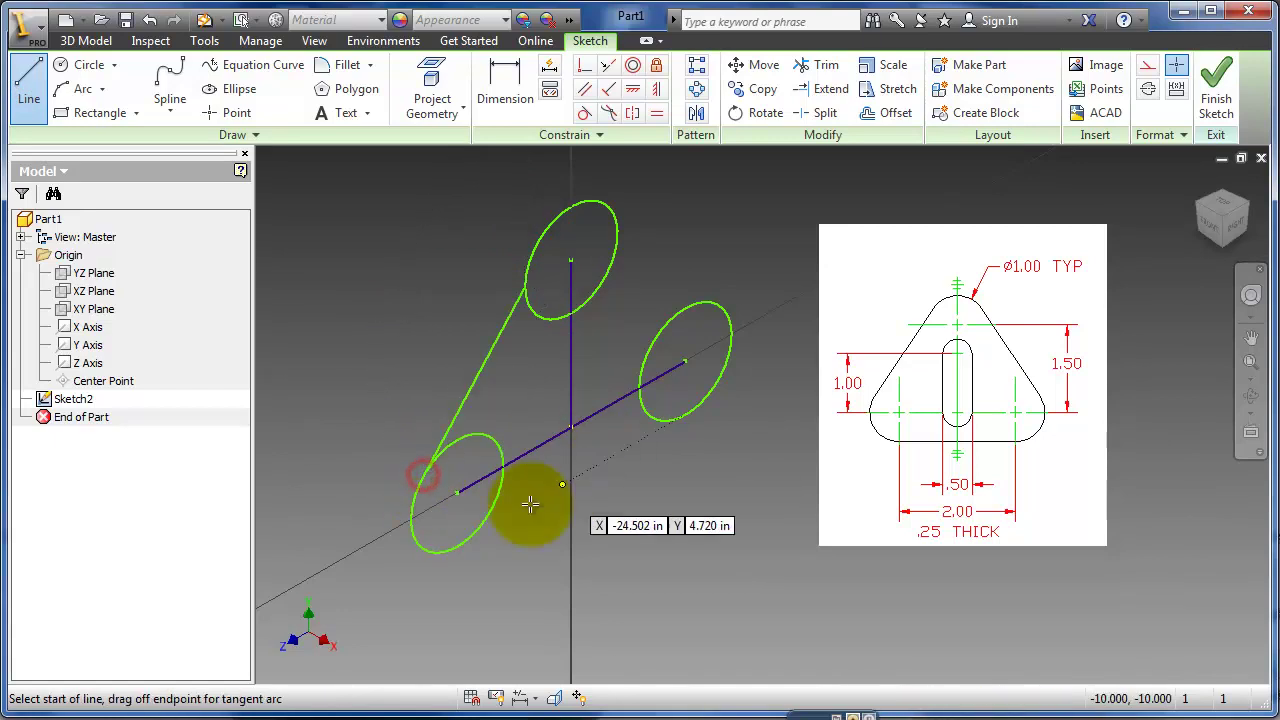
click(457, 545)
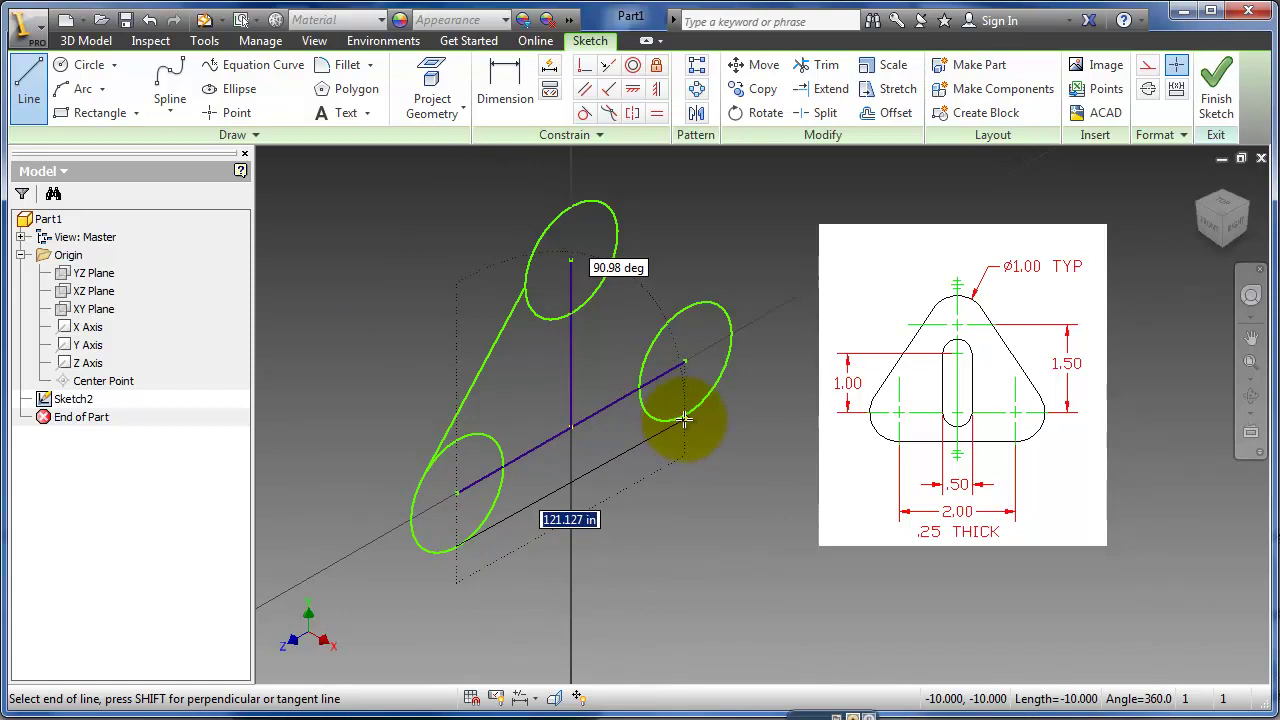
double_click(685, 415)
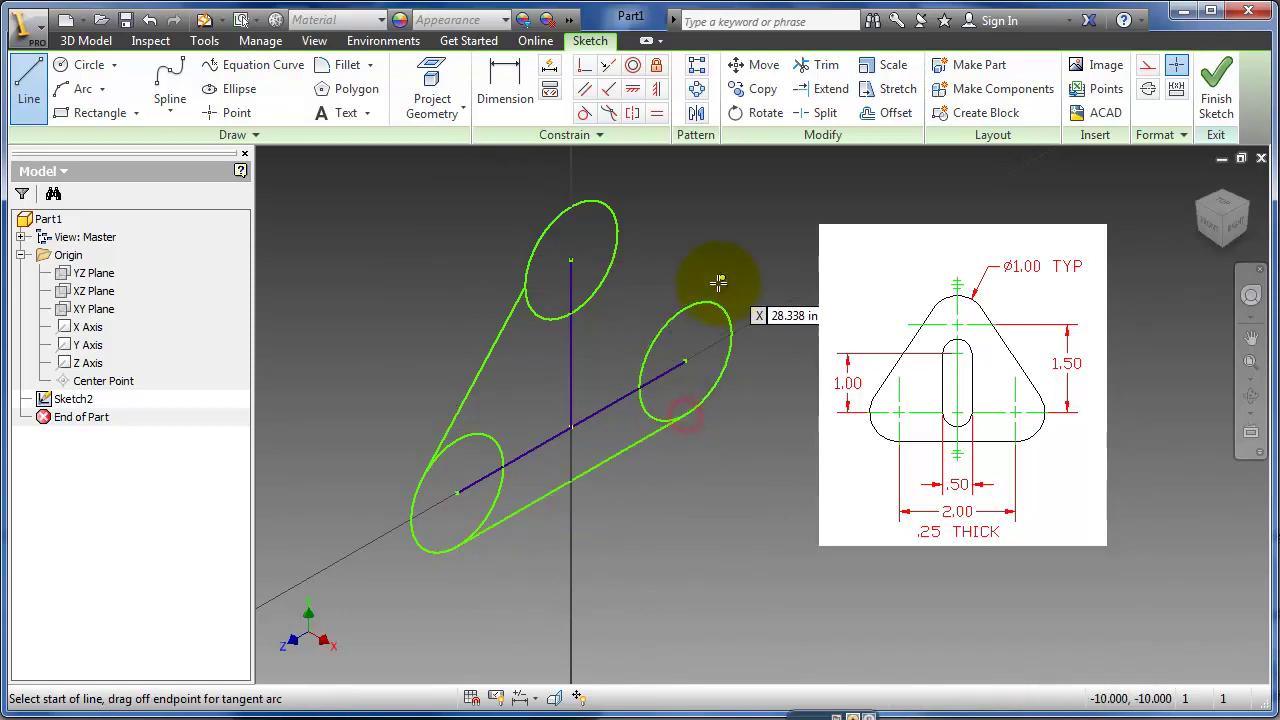
click(714, 302)
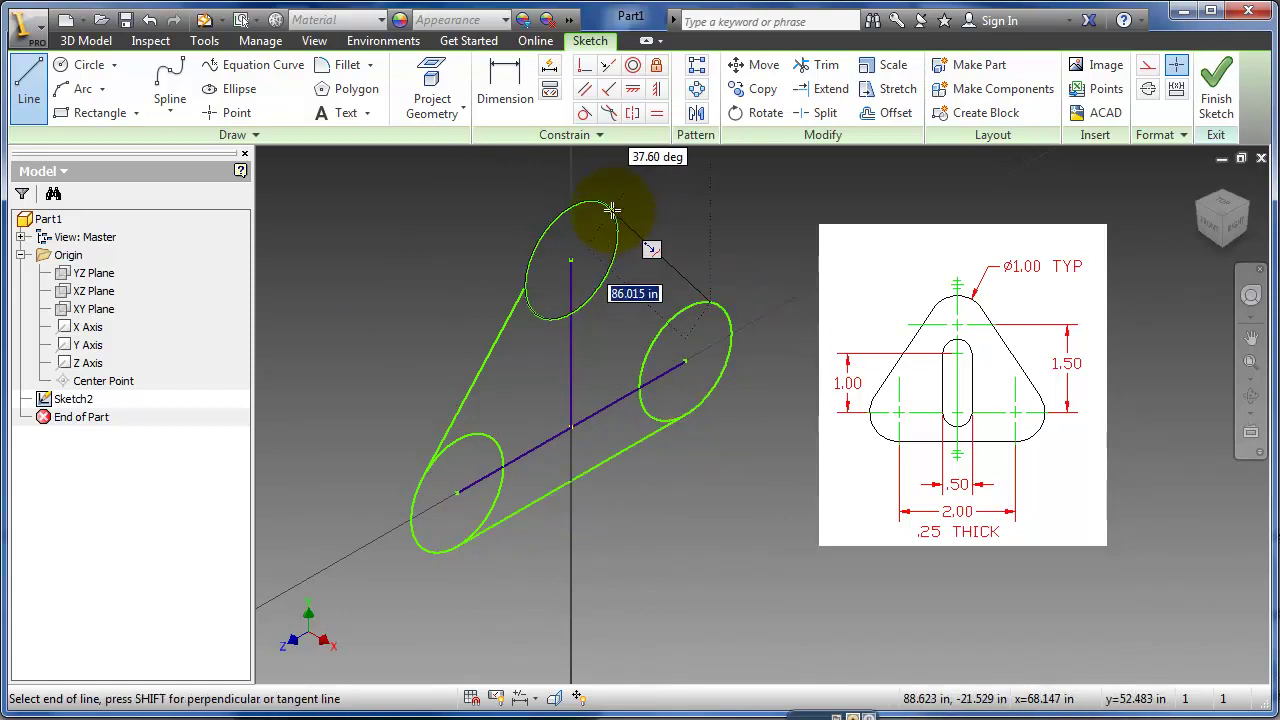
double_click(608, 200)
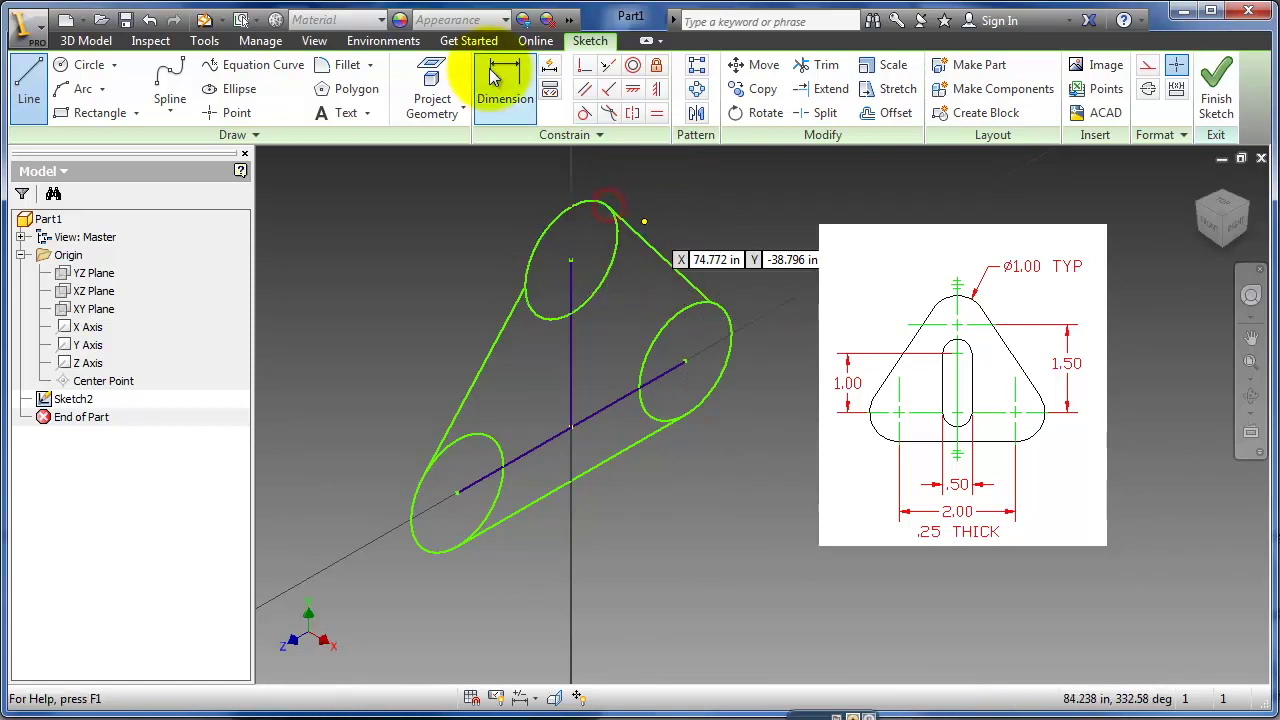
Step: Make the left line tangent to the top circle and the right line tangent to the right circle
mouse_move(527, 300)
mouse_down()
mouse_move(508, 293)
mouse_move(512, 232)
mouse_move(527, 232)
mouse_move(531, 208)
mouse_move(486, 220)
mouse_move(511, 220)
mouse_move(508, 202)
mouse_up()
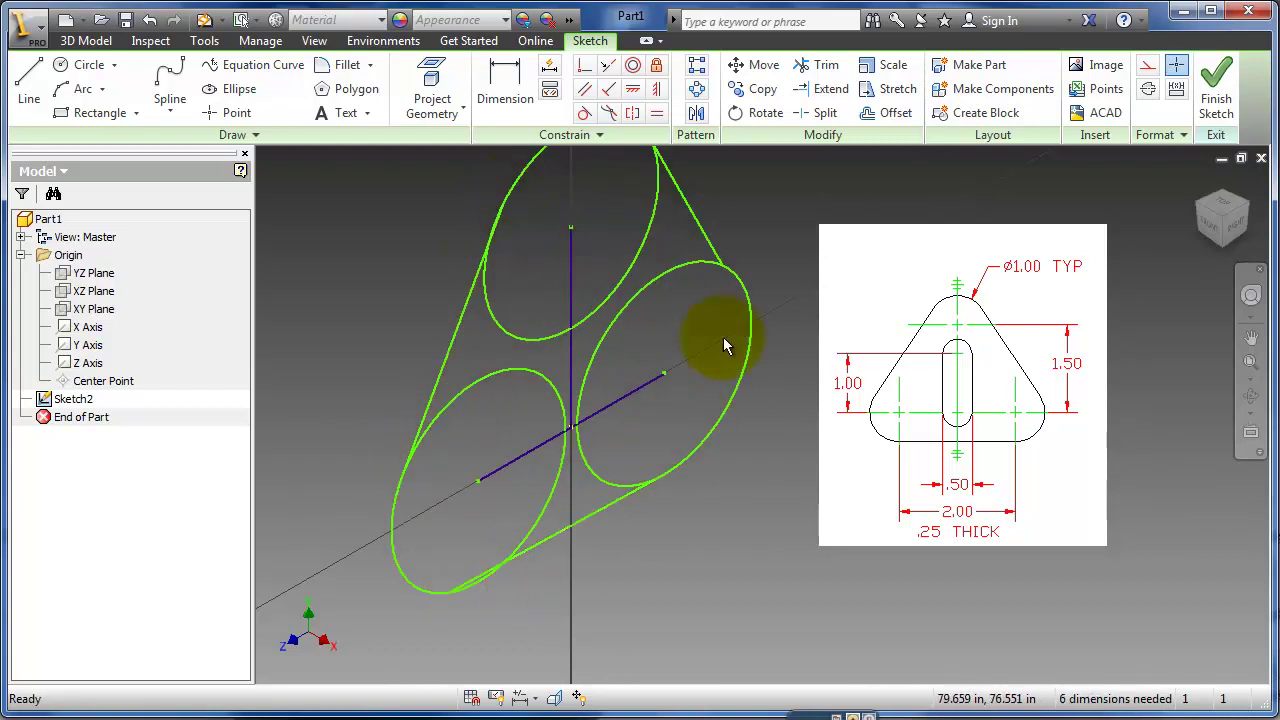
drag(723, 274, 766, 286)
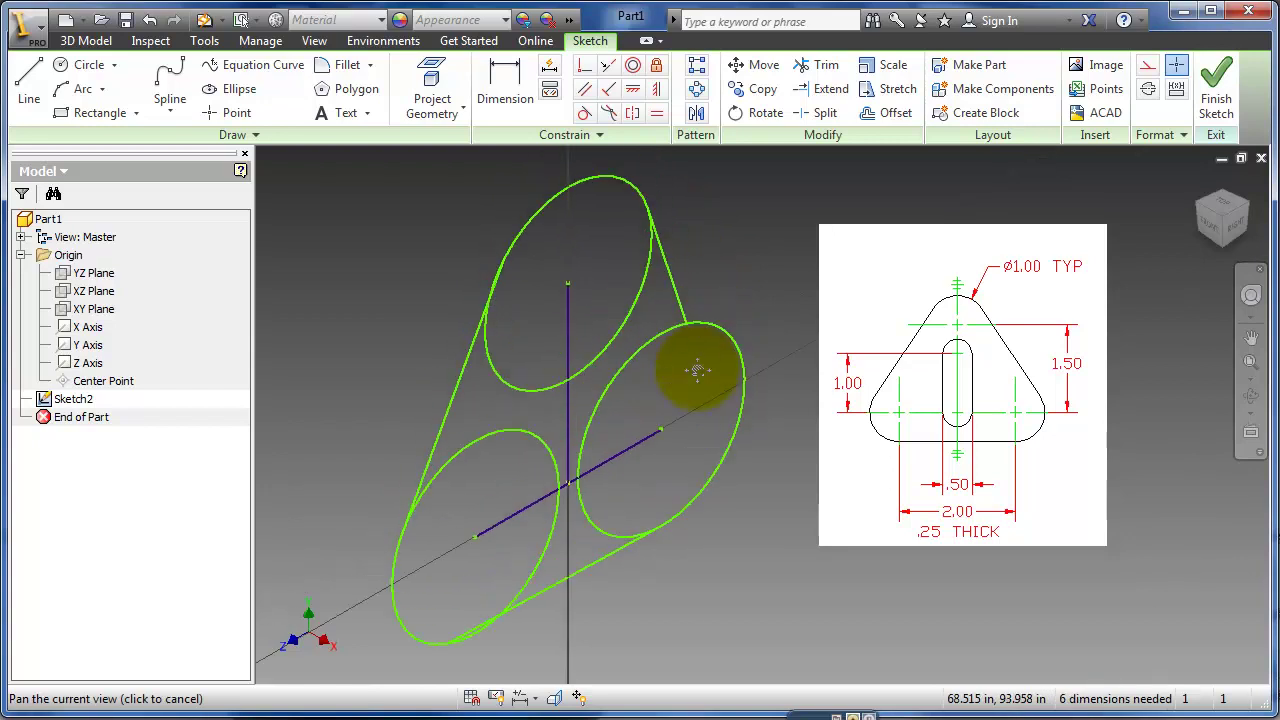
scroll(637, 232, down, 2)
scroll(686, 352, up, 3)
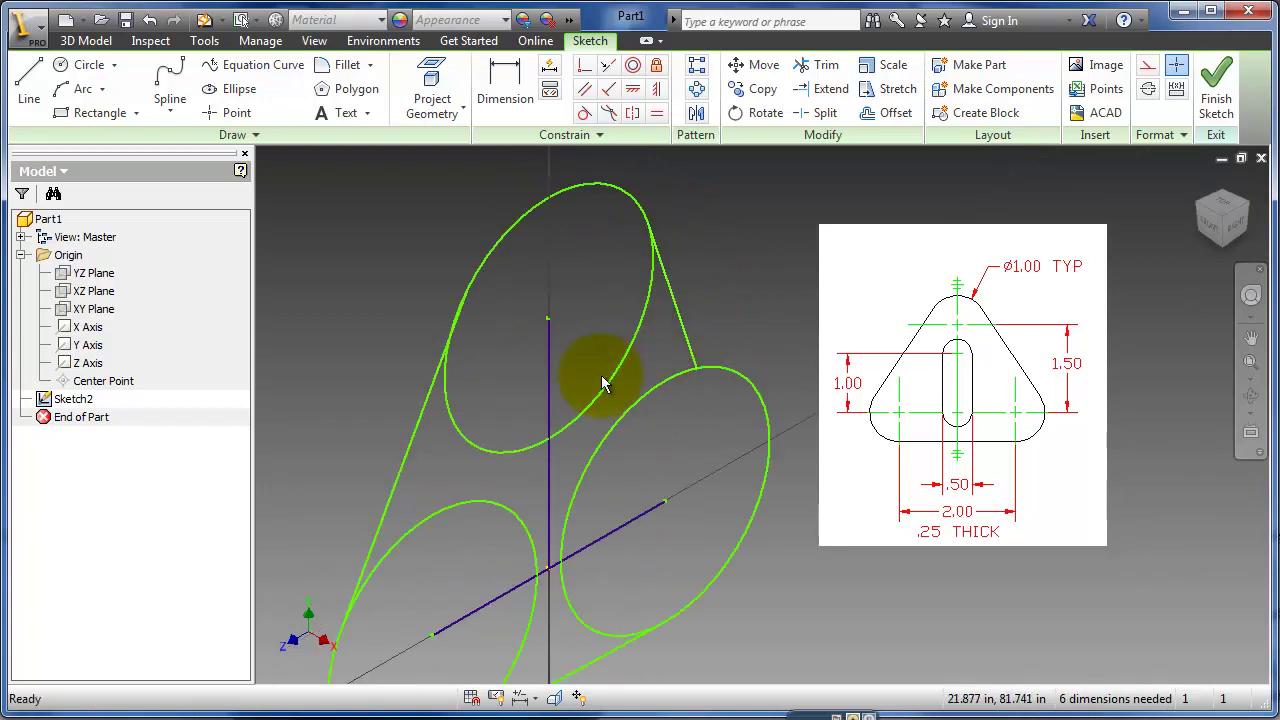
mouse_move(605, 377)
mouse_down()
mouse_move(595, 341)
mouse_move(711, 213)
mouse_up()
click(584, 112)
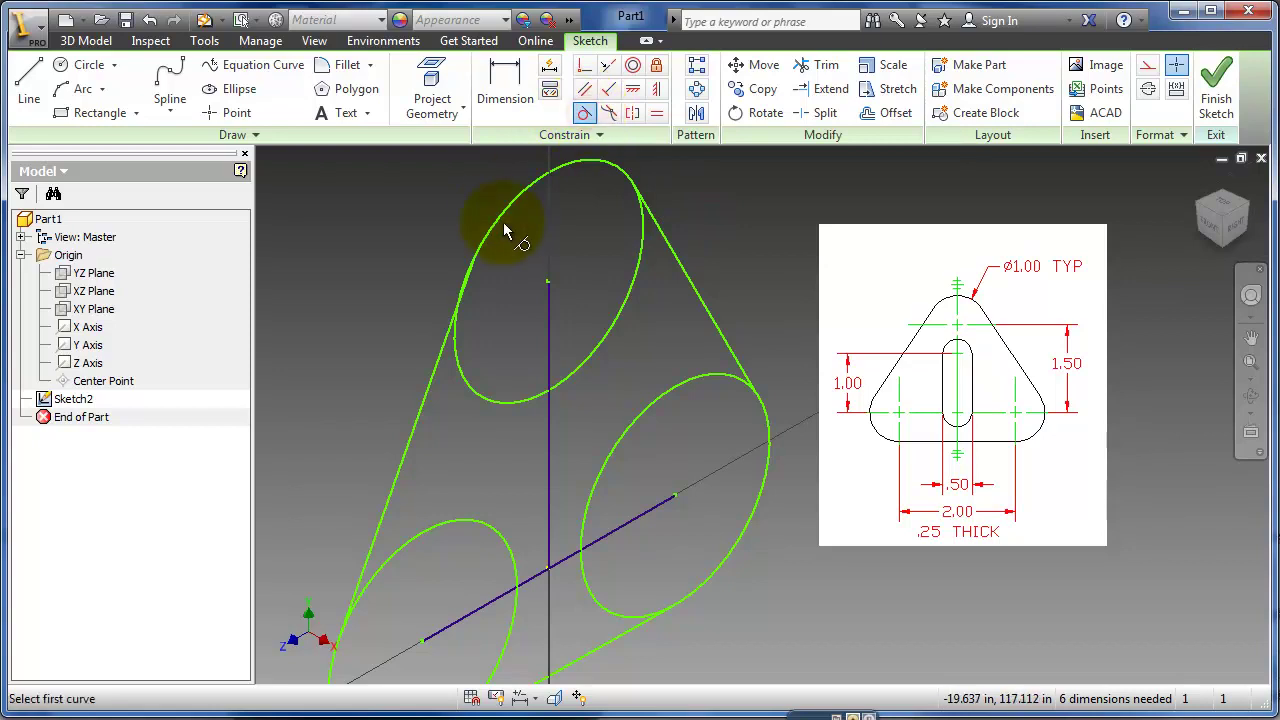
click(502, 212)
click(437, 371)
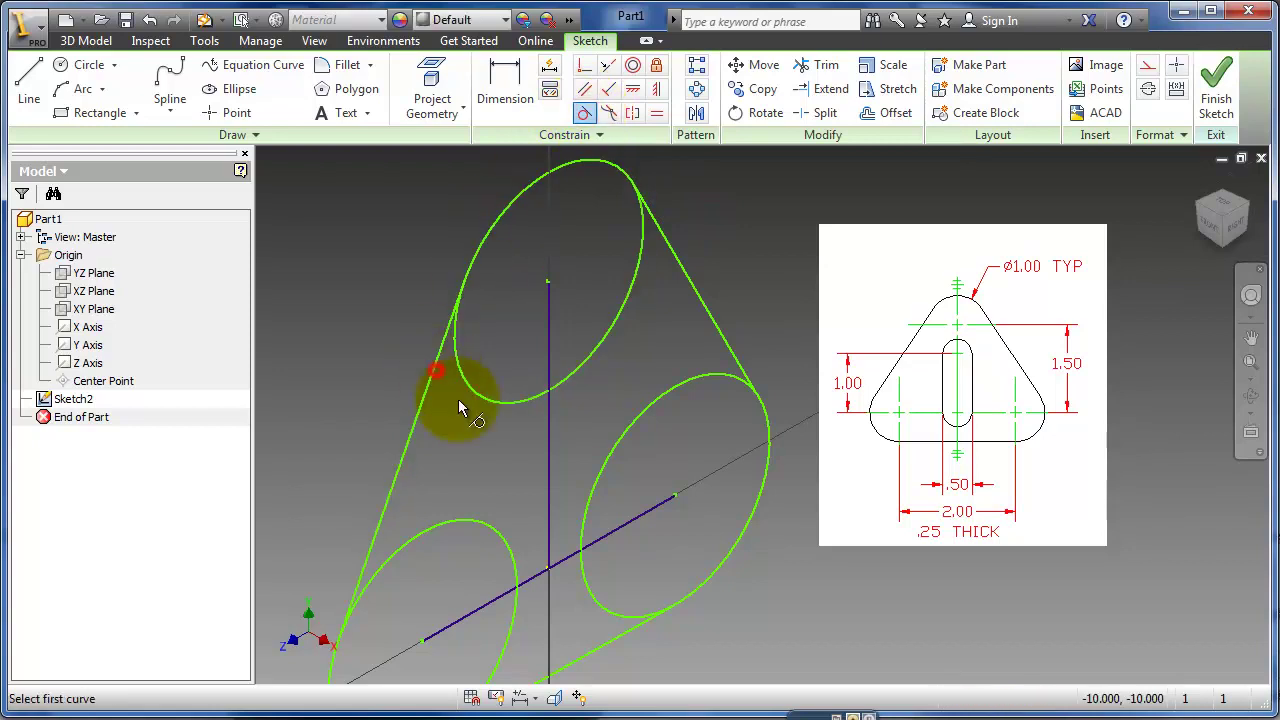
click(765, 458)
click(737, 343)
scroll(705, 487, down, 5)
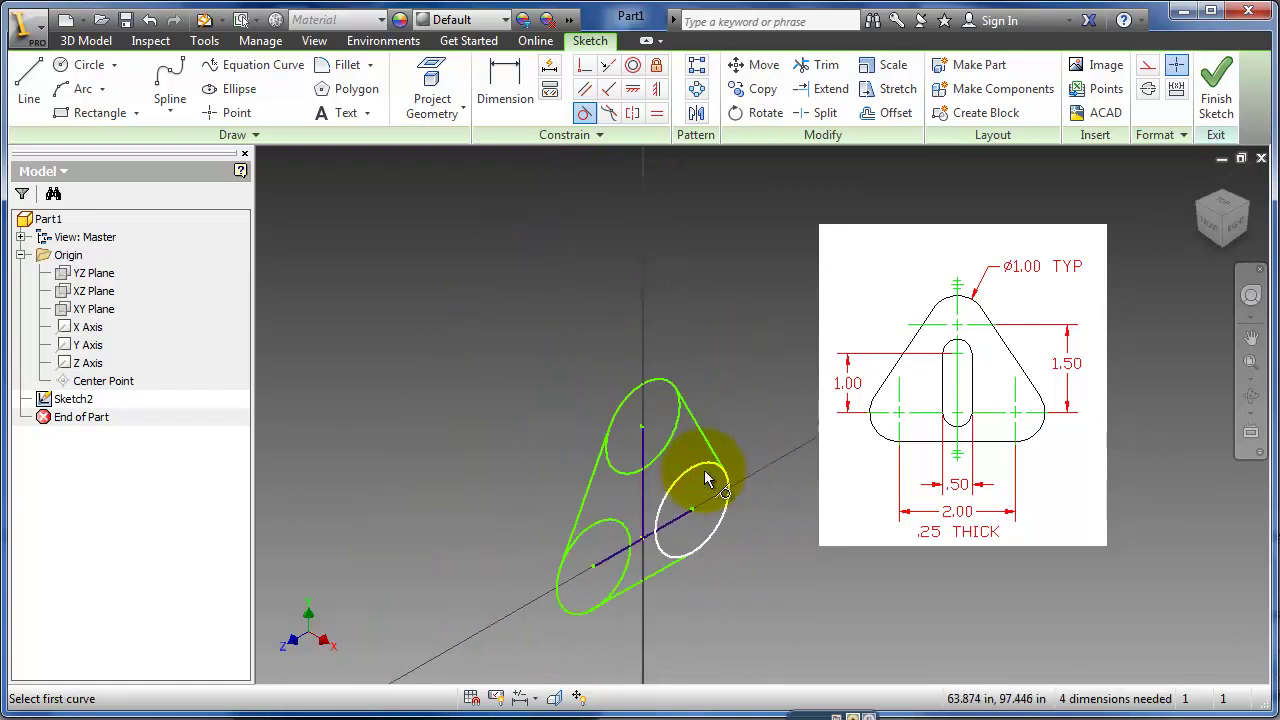
scroll(580, 585, up, 4)
Step: Make the bottom line tangent to the lower circle, then drag points to resize the outline
click(560, 512)
click(555, 487)
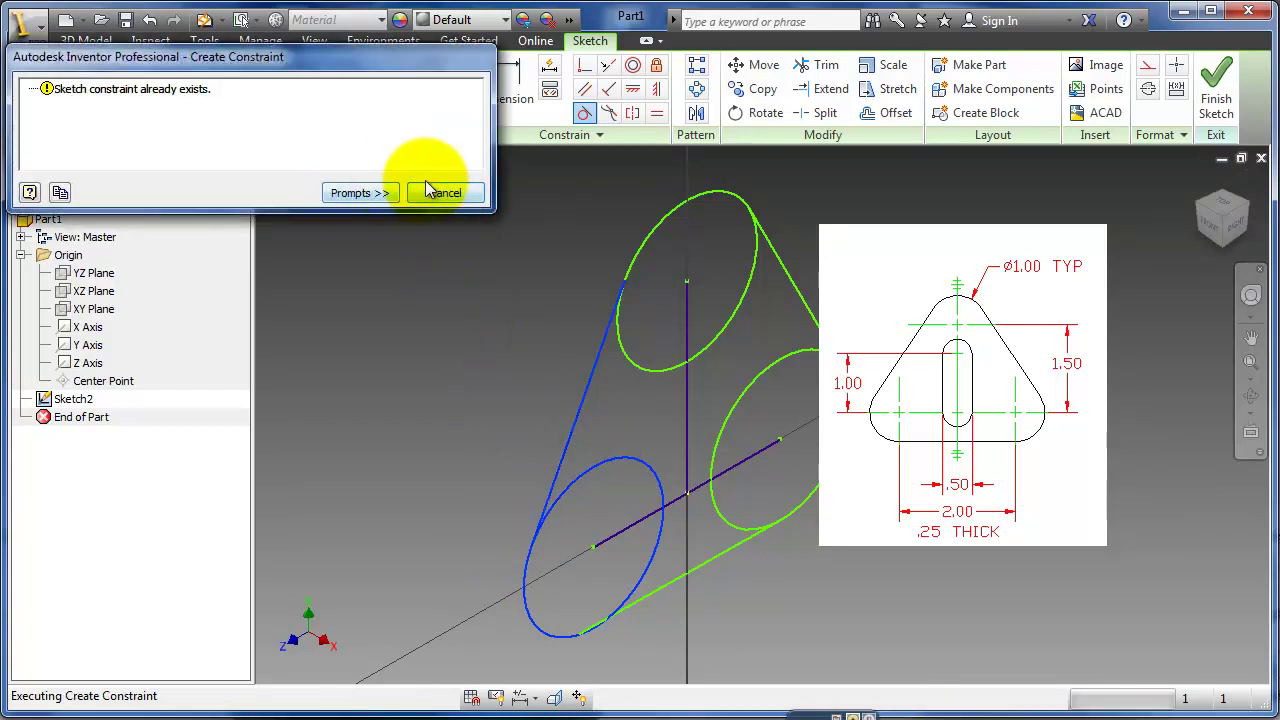
click(444, 194)
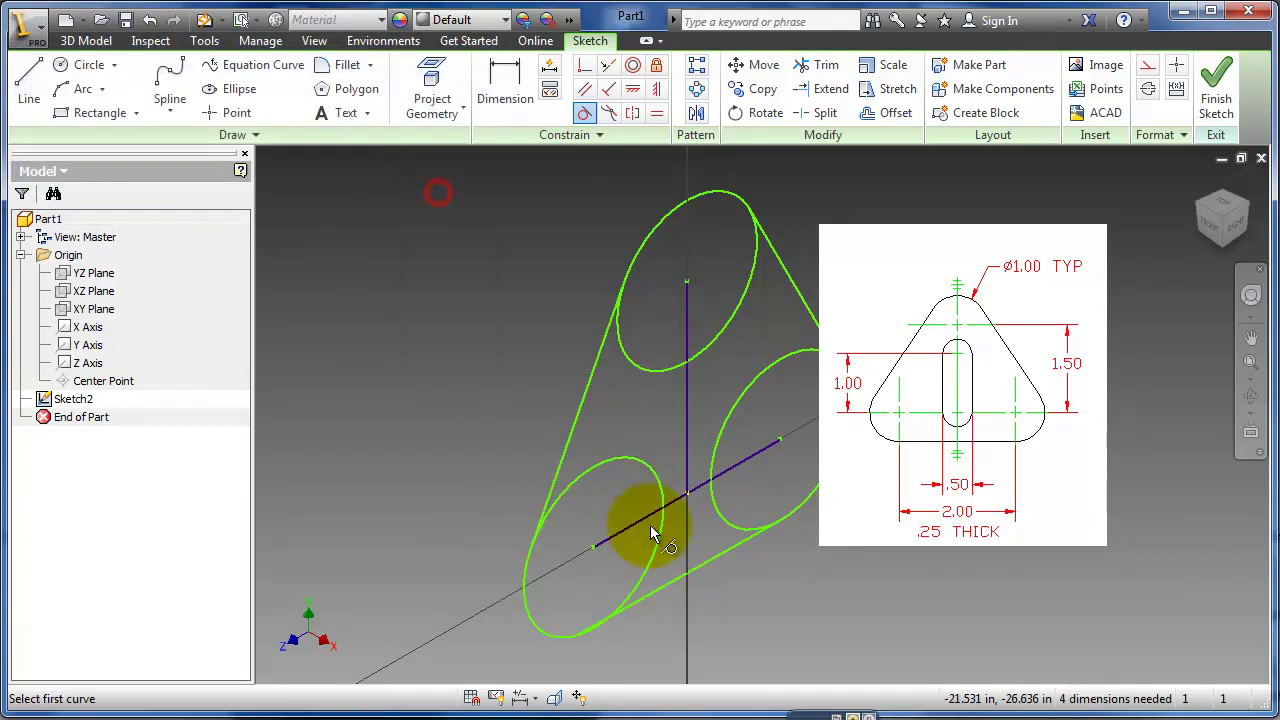
click(651, 550)
click(671, 584)
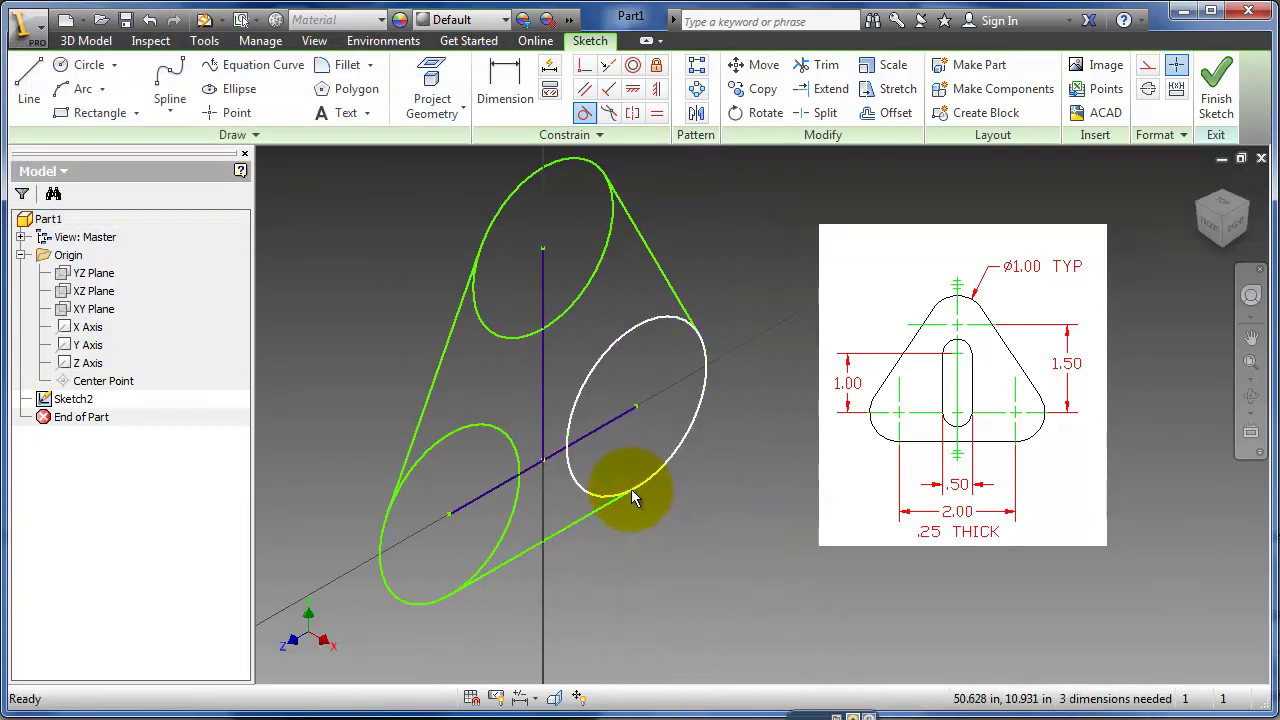
key(Escape)
mouse_move(637, 487)
mouse_down()
mouse_move(645, 472)
mouse_move(686, 498)
mouse_move(629, 491)
mouse_move(666, 422)
mouse_move(668, 454)
mouse_up()
mouse_move(496, 246)
mouse_down()
mouse_move(494, 262)
mouse_move(486, 212)
mouse_move(494, 263)
mouse_up()
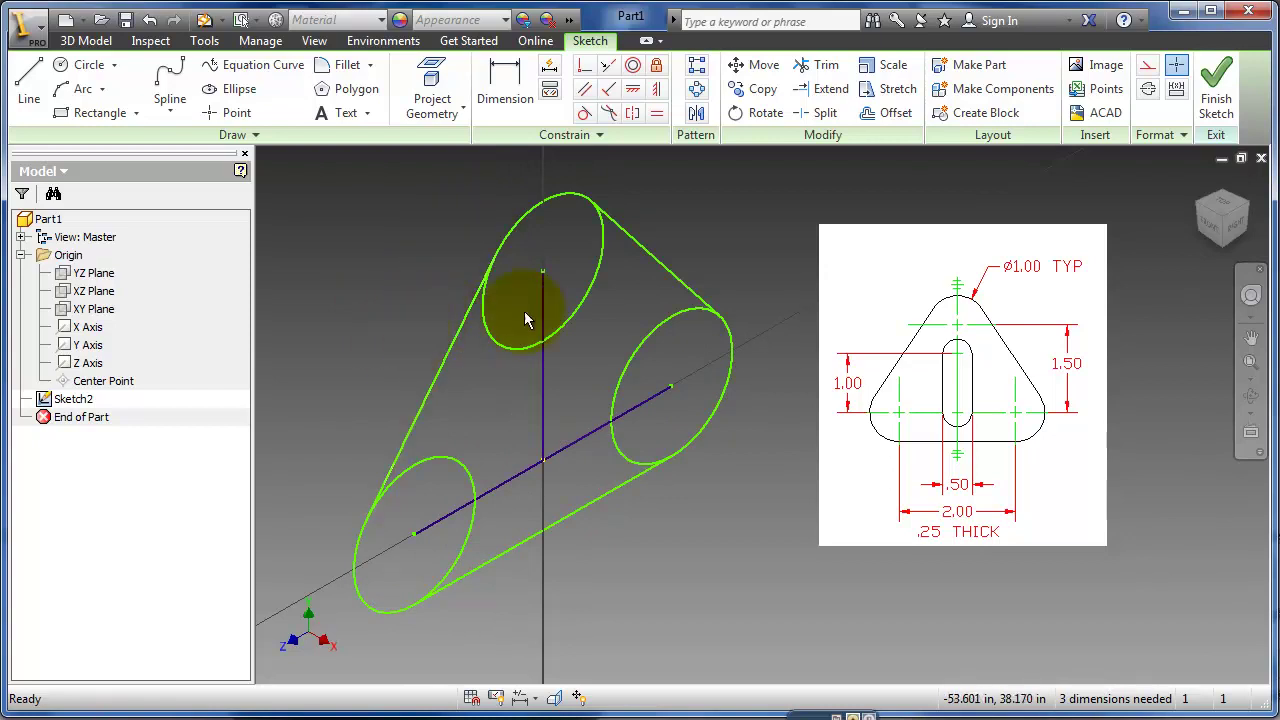
Step: Trim away the inner arcs of the top, lower-left and right circles
click(818, 65)
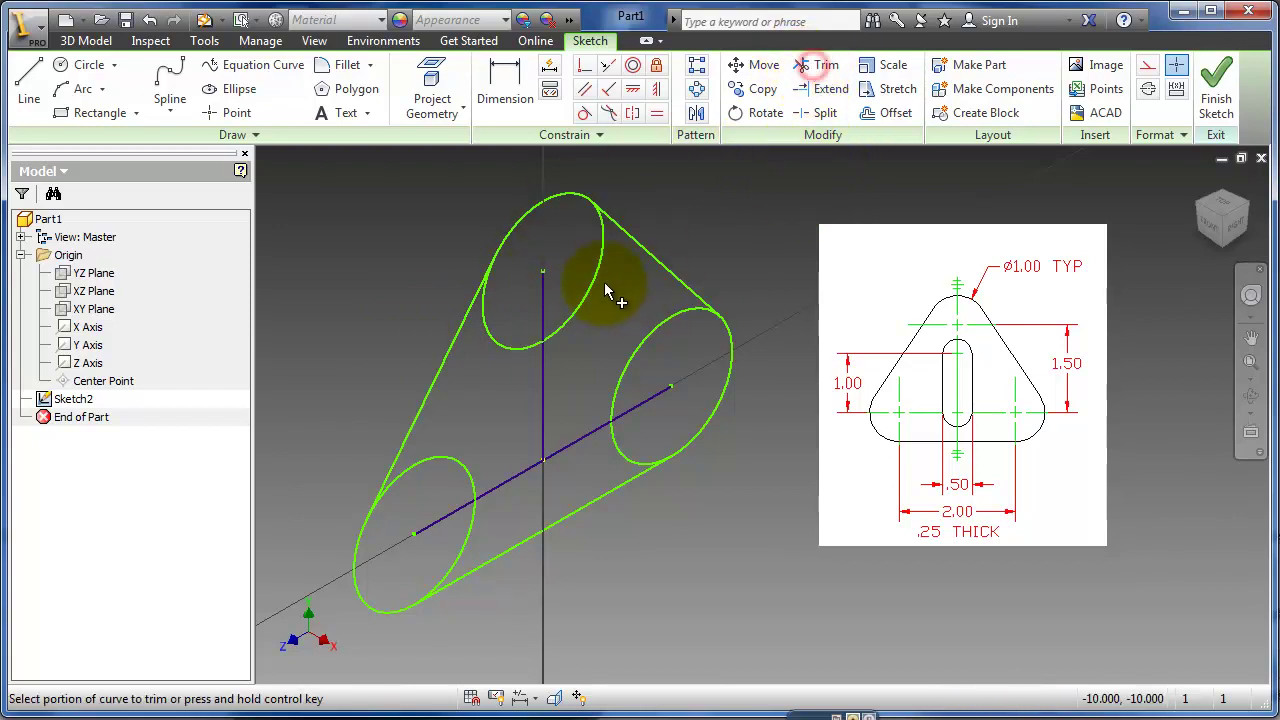
click(510, 345)
click(445, 465)
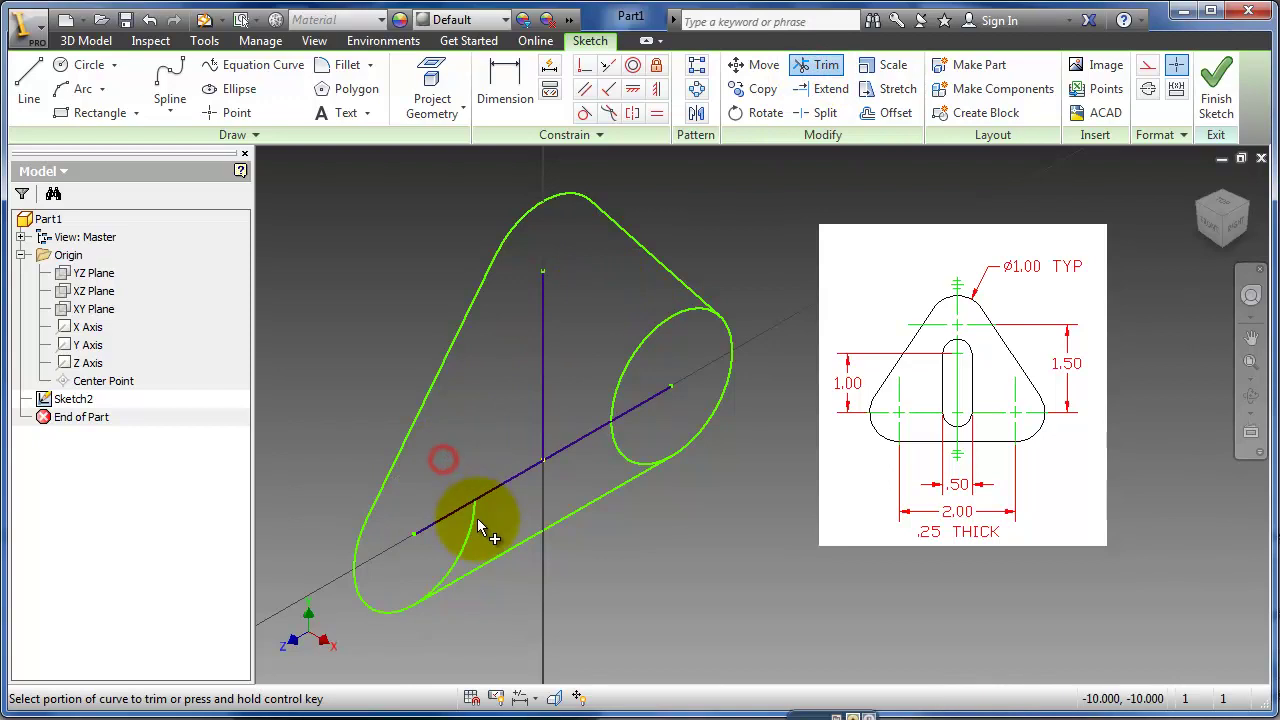
click(627, 458)
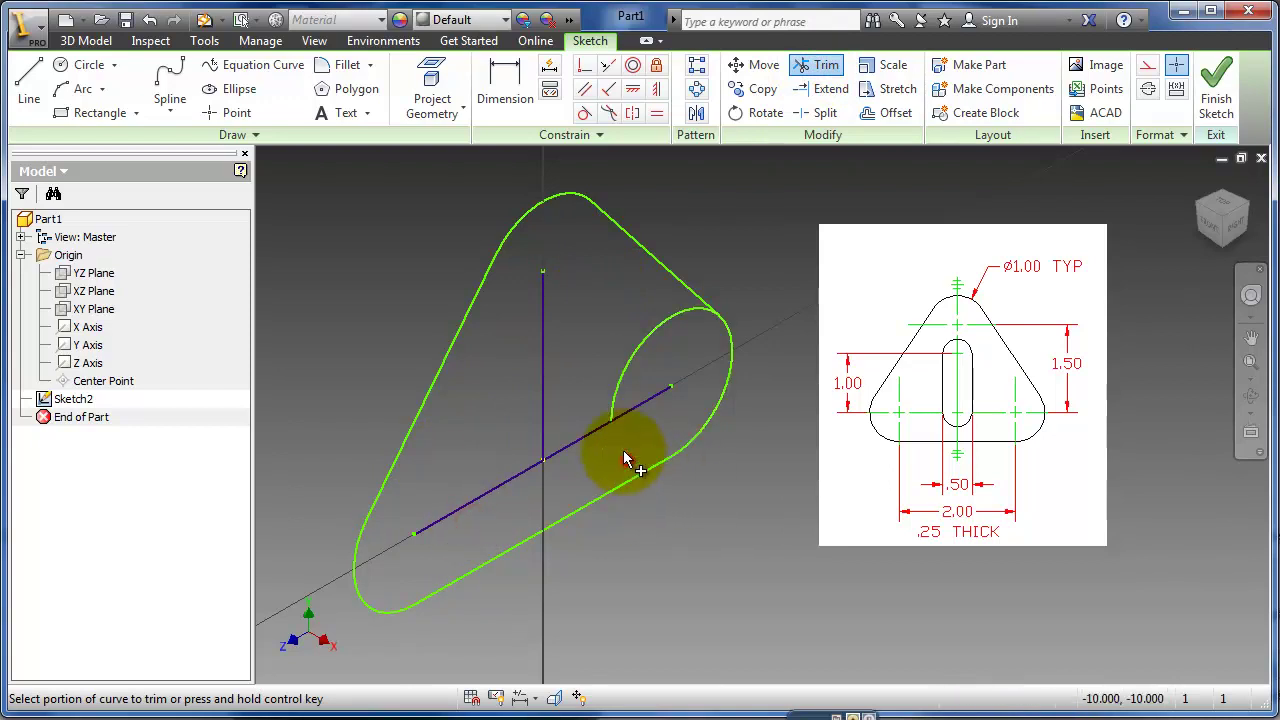
click(622, 376)
key(Escape)
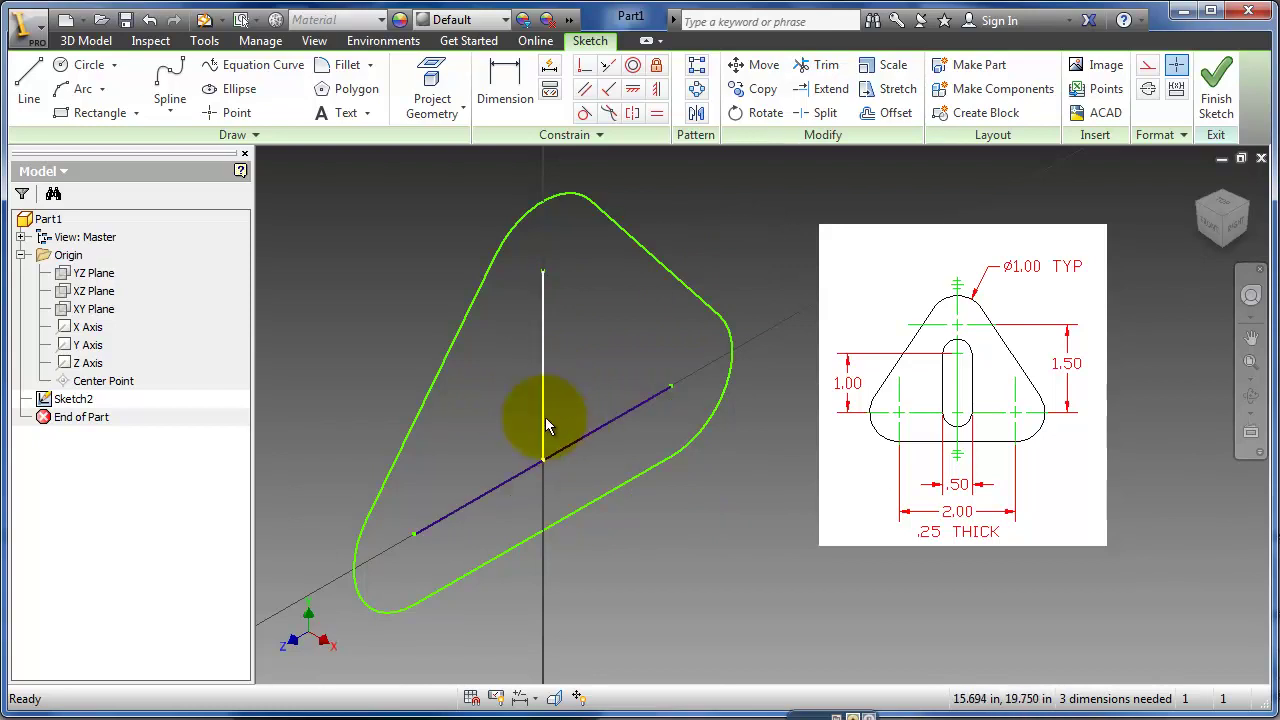
Step: Convert the inner lines to construction geometry with the vertical one as a centerline, then shrink the outline
click(572, 402)
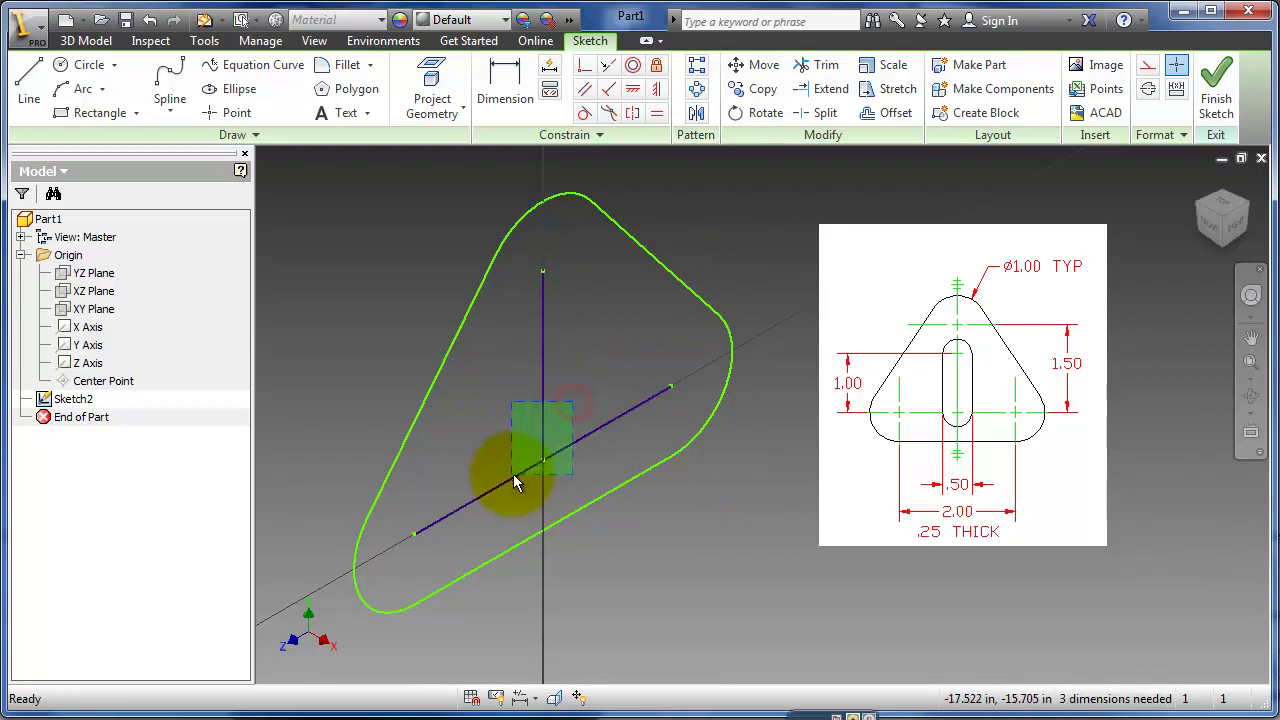
click(1148, 70)
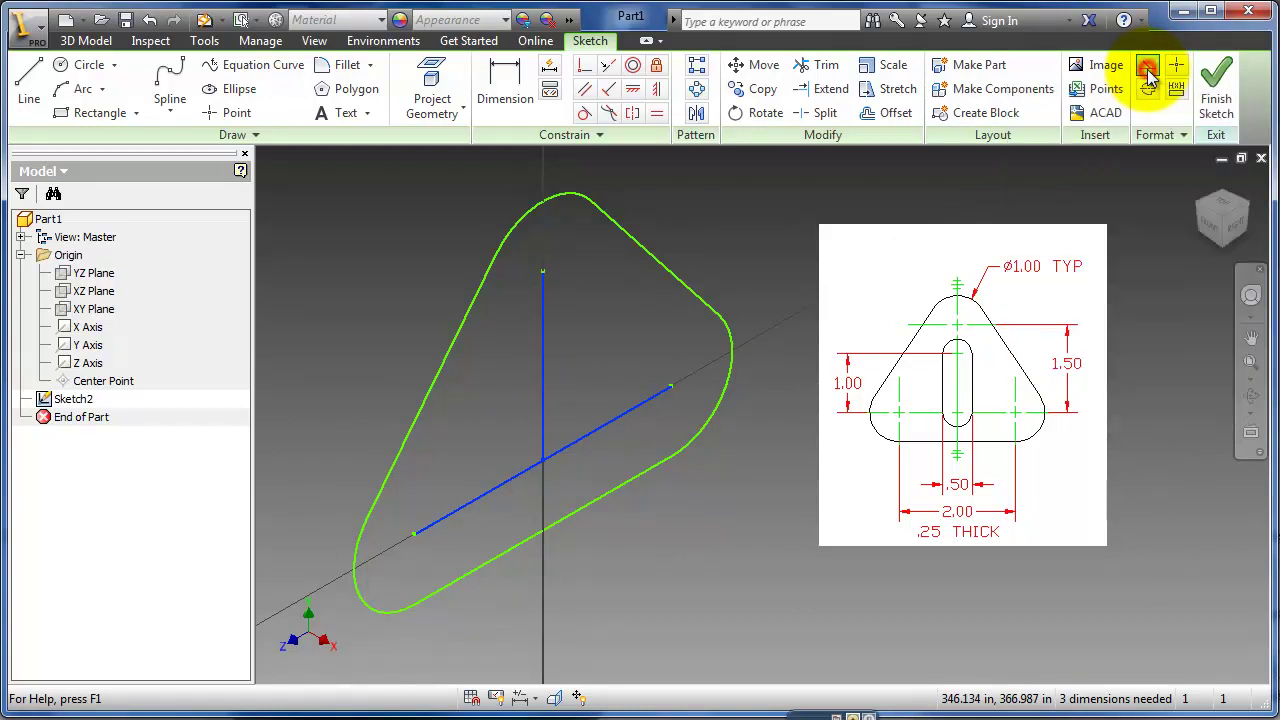
click(678, 560)
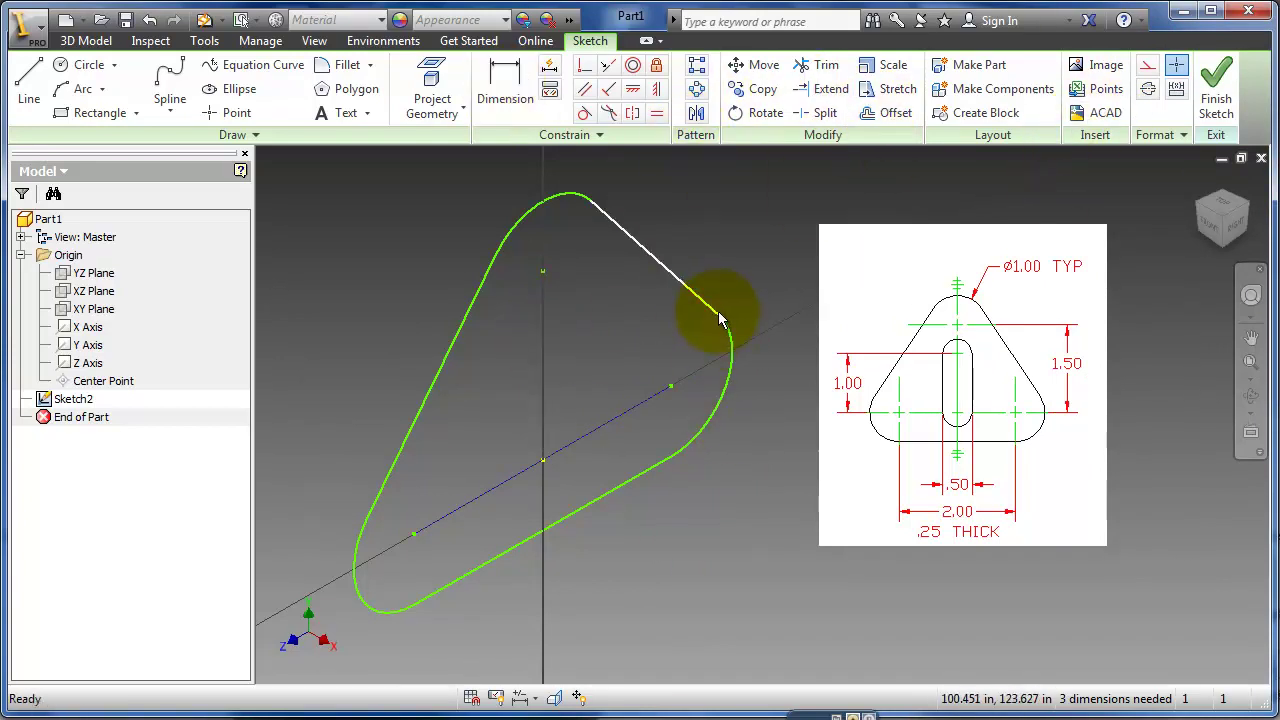
mouse_move(720, 320)
mouse_down()
mouse_move(697, 335)
mouse_move(703, 294)
mouse_move(703, 334)
mouse_up()
Step: Dimension the top circle centre's height above the base line as 1.5
click(505, 88)
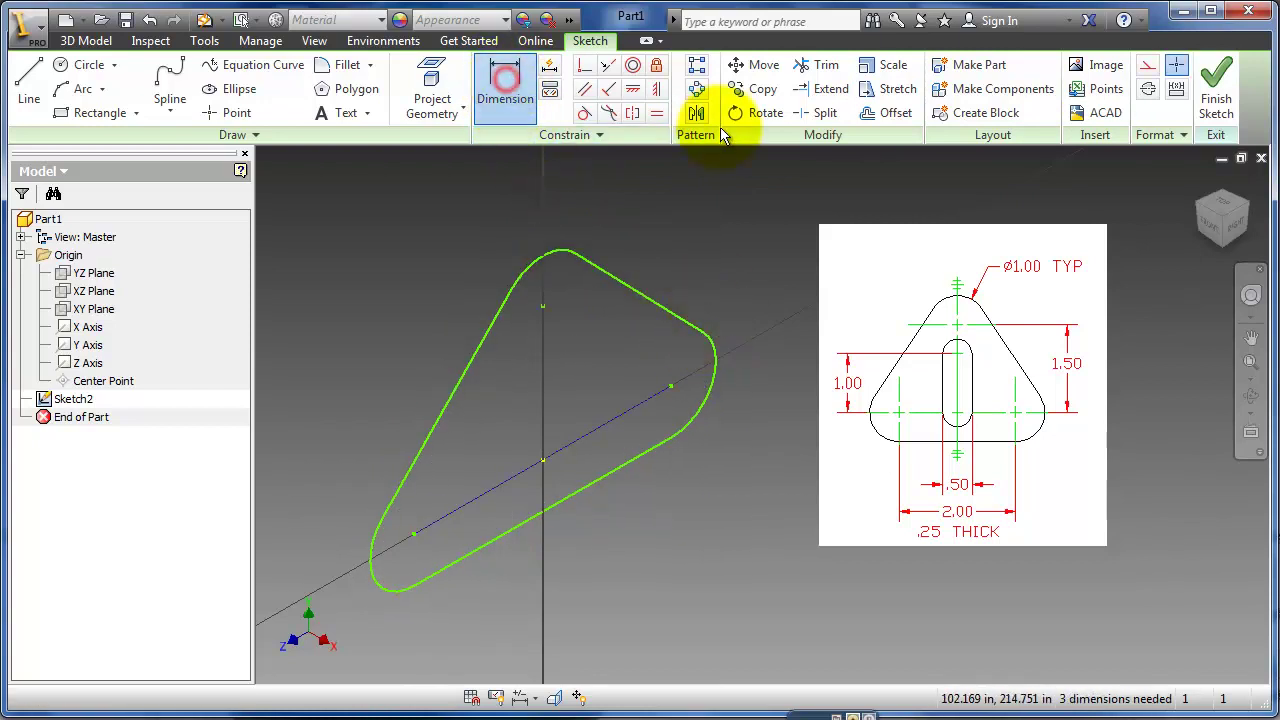
click(586, 435)
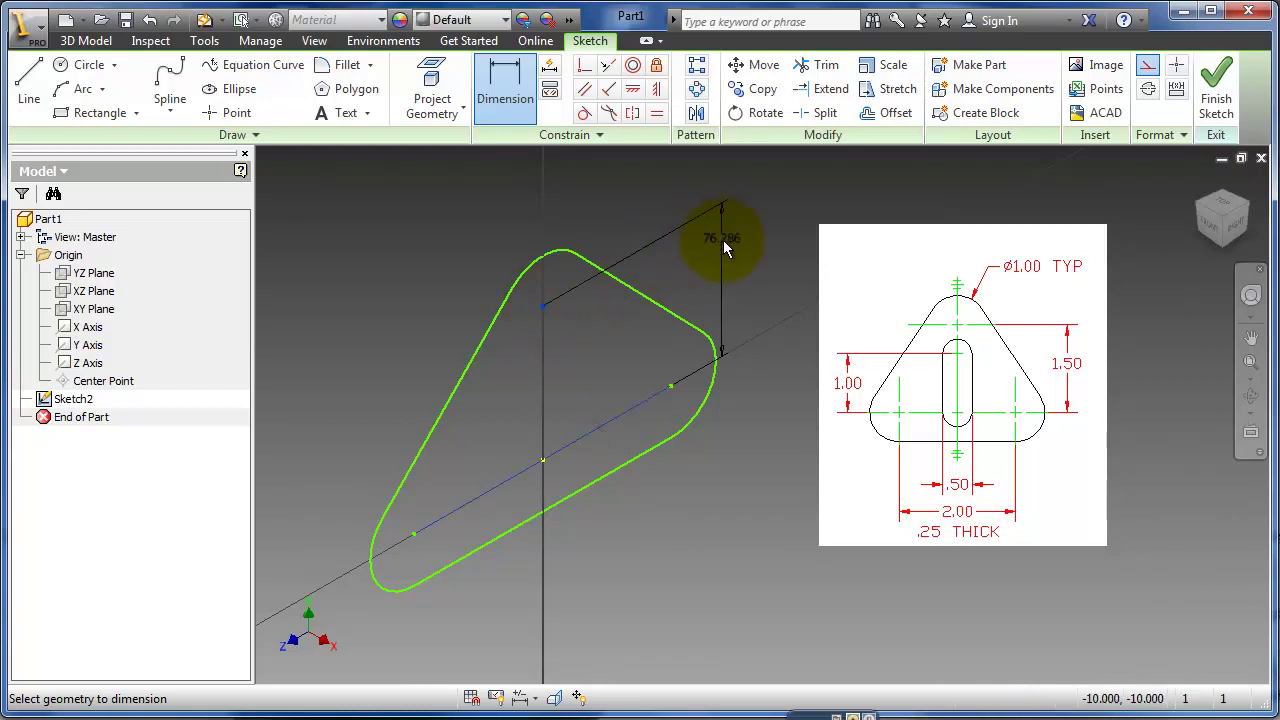
click(759, 266)
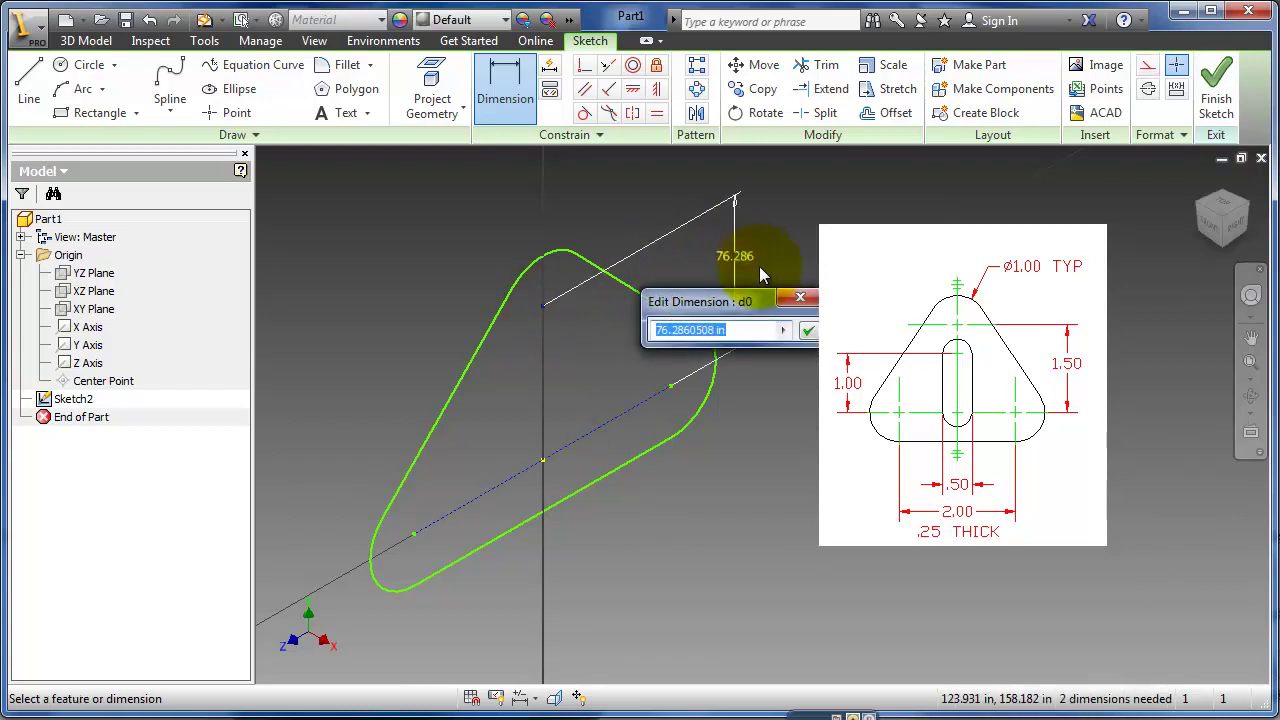
text(1.5)
key(Return)
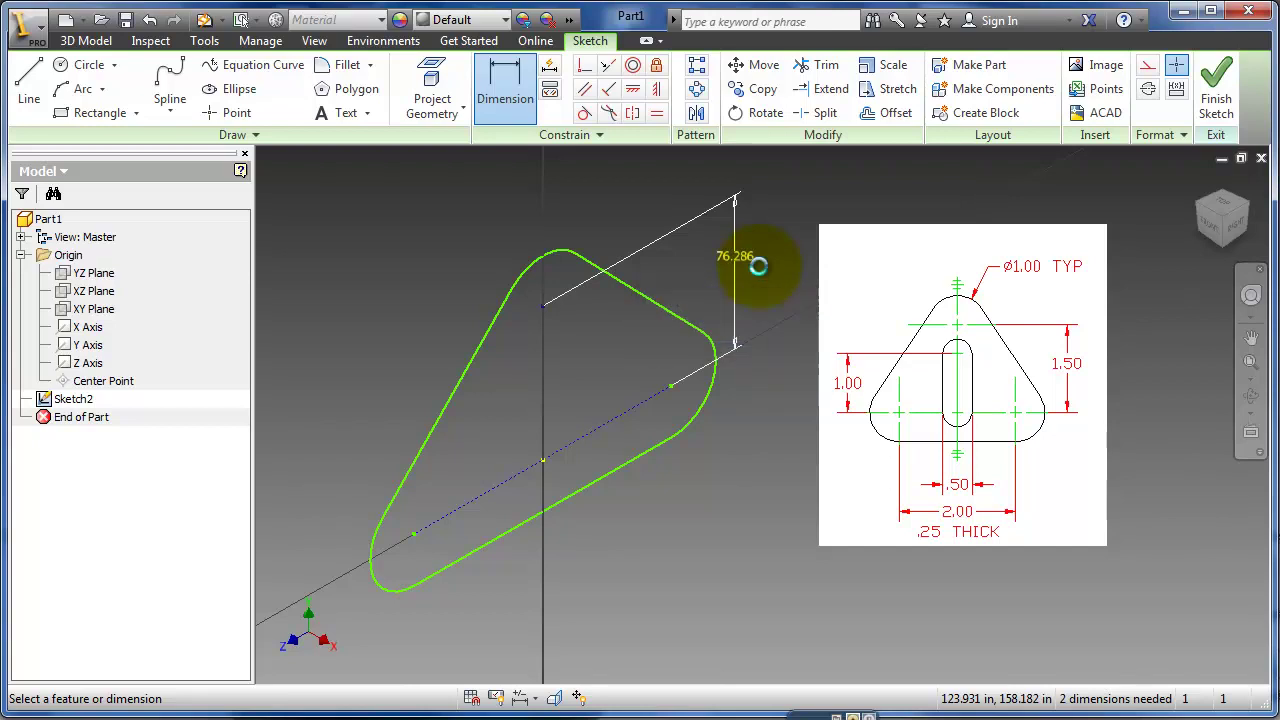
scroll(531, 489, up, 10)
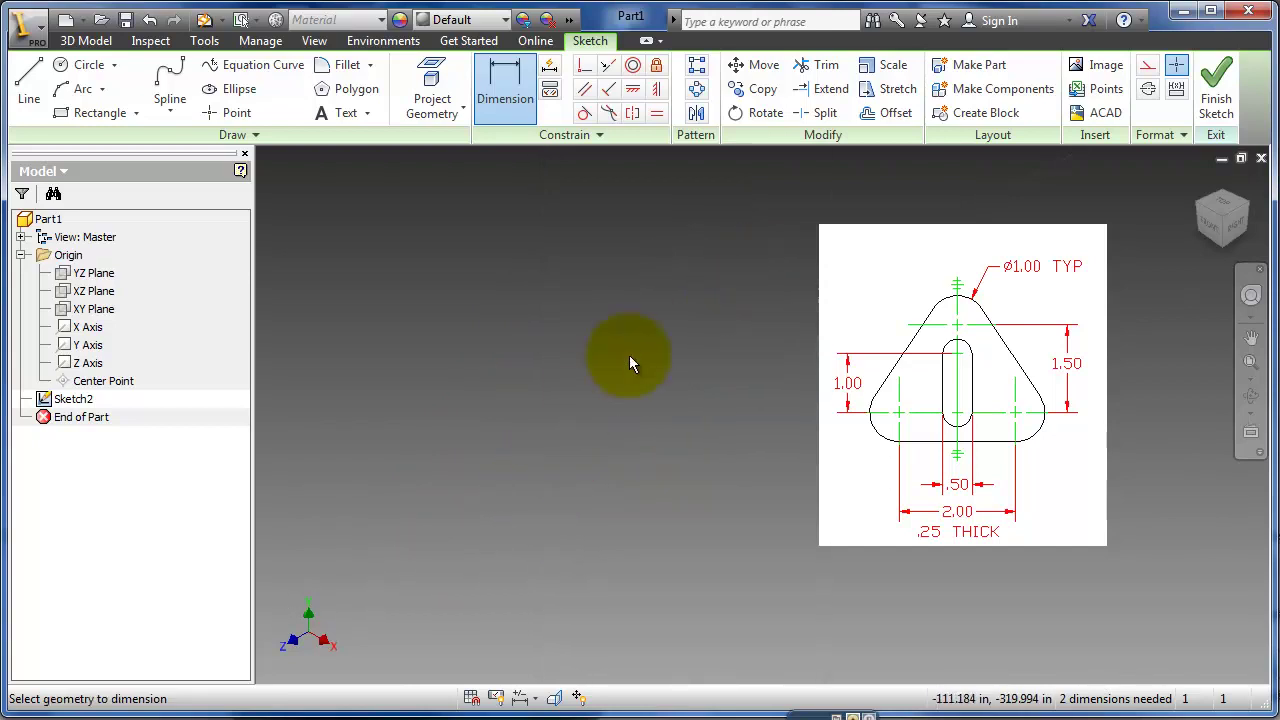
scroll(631, 355, down, 5)
scroll(537, 374, up, 6)
scroll(534, 374, down, 3)
middle_drag(557, 386, 580, 350)
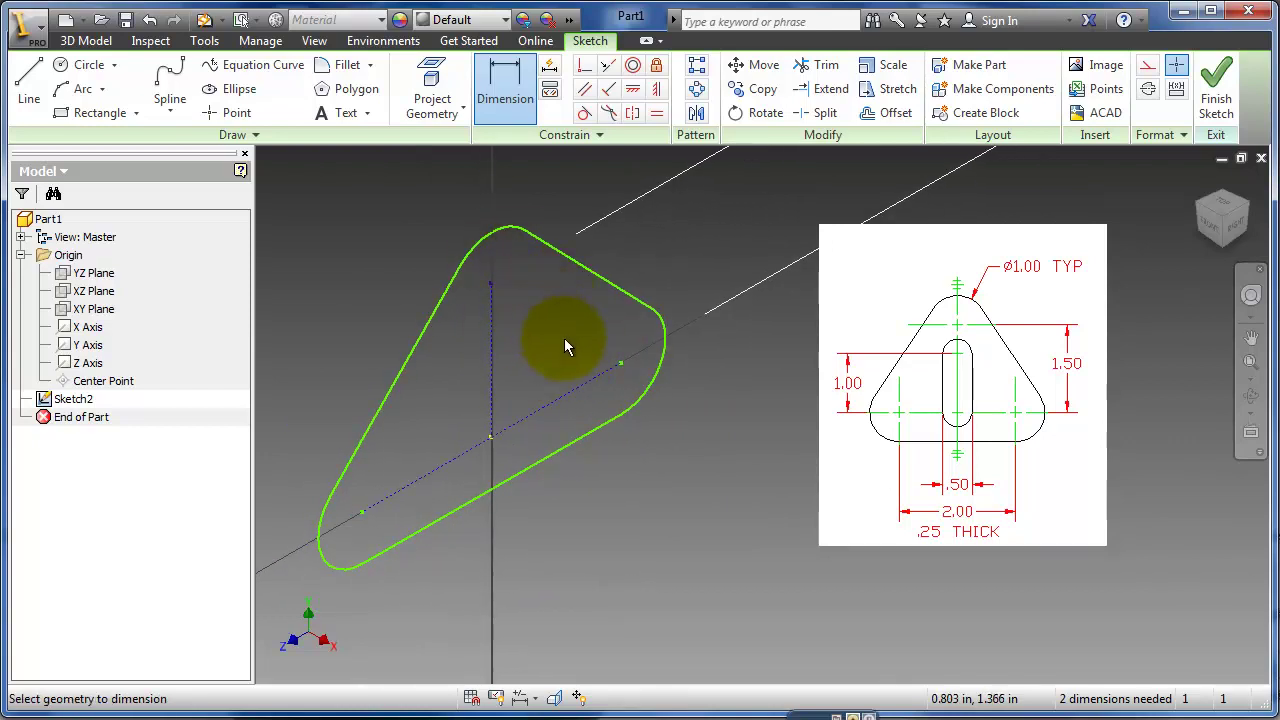
Step: Dimension the base construction line spacing as 2.000
click(575, 390)
click(570, 559)
text(2.8979434)
key(Return)
Step: Dimension the right rounded corner as a 1.000 diameter, fully constraining the sketch
click(620, 389)
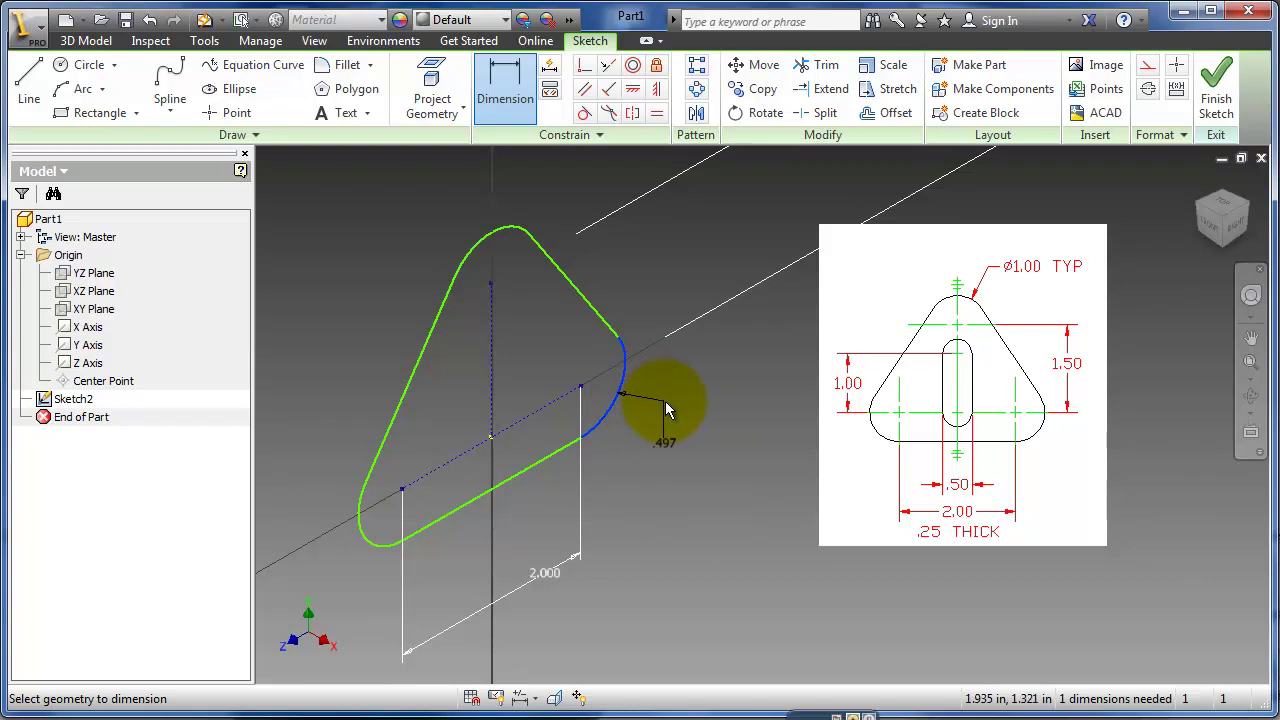
right_click(665, 402)
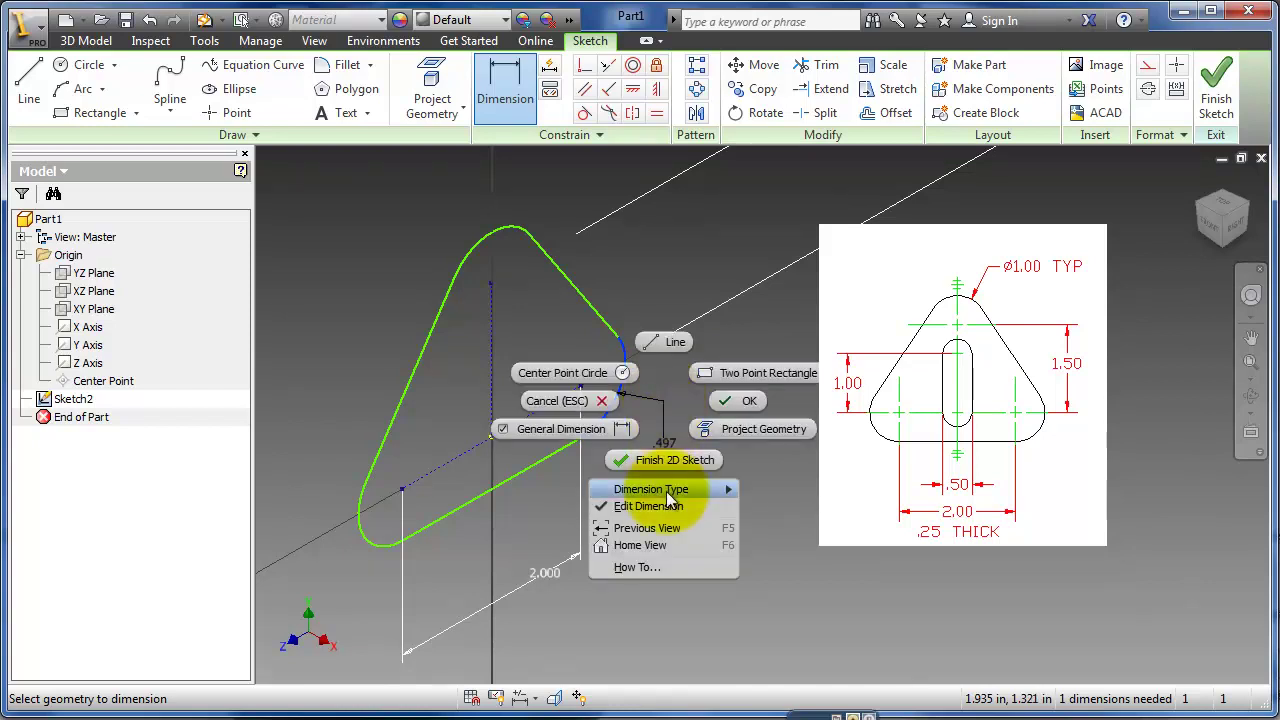
mouse_move(735, 490)
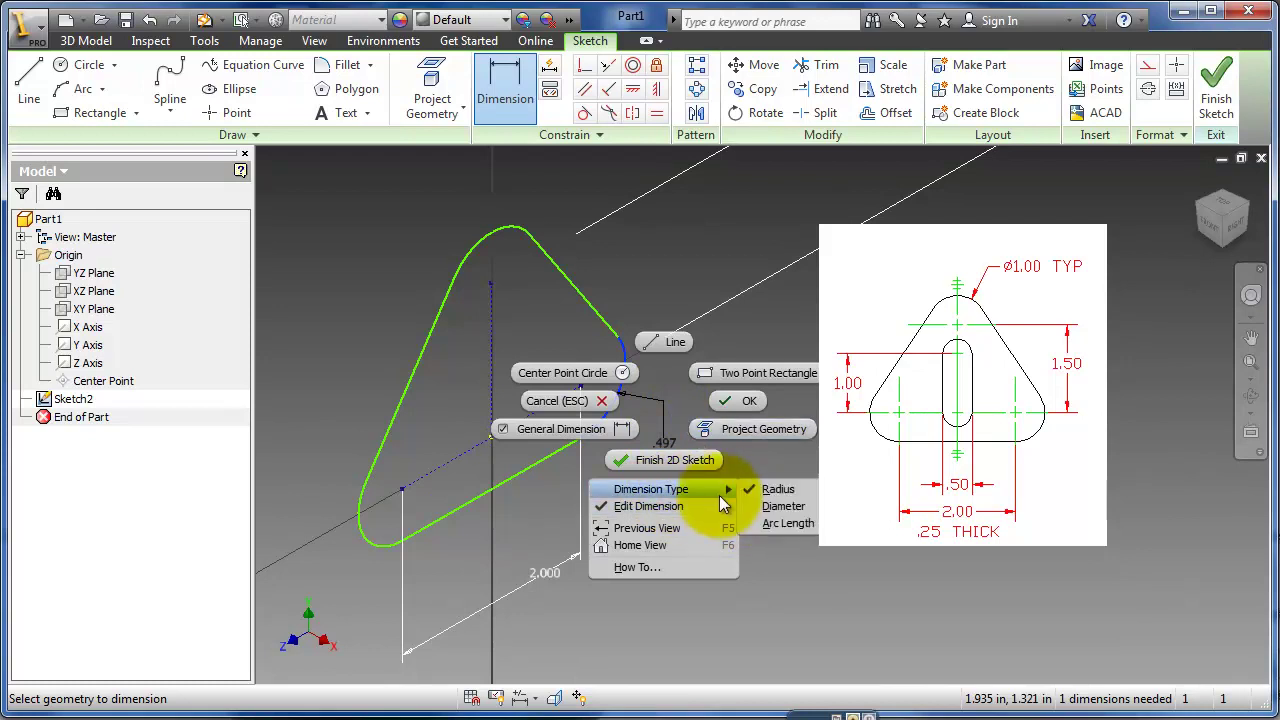
click(772, 508)
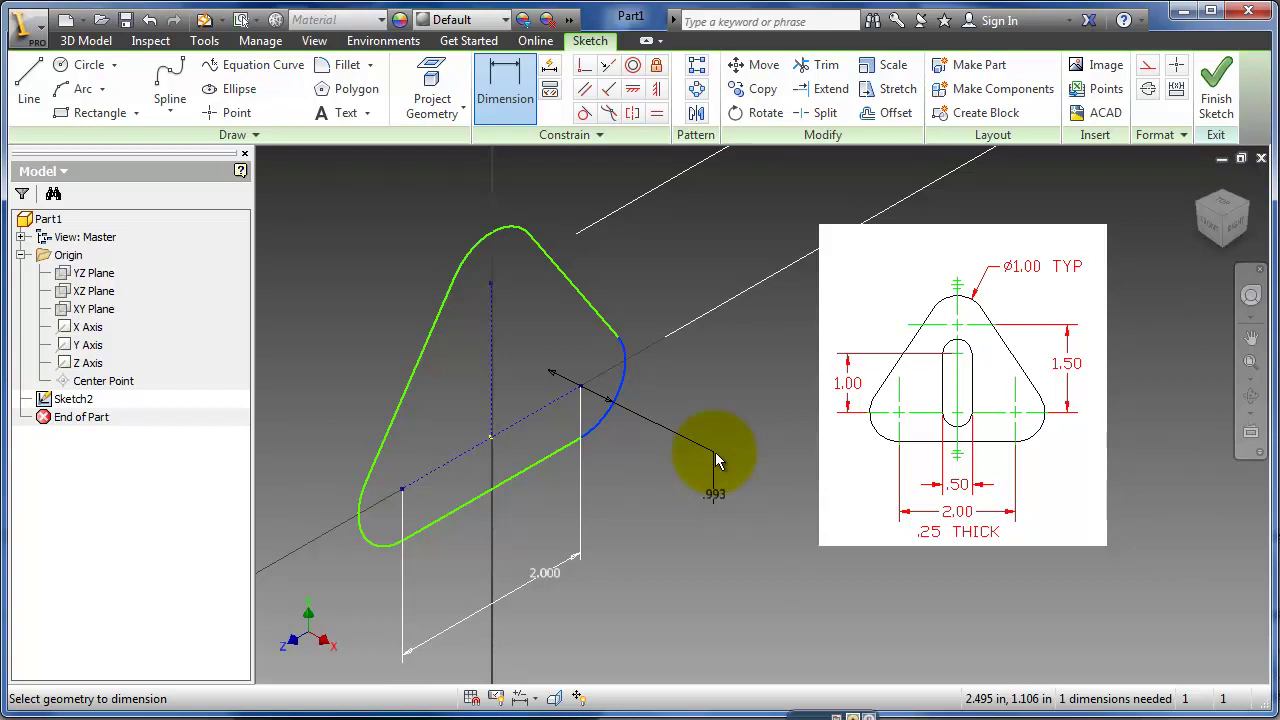
click(703, 430)
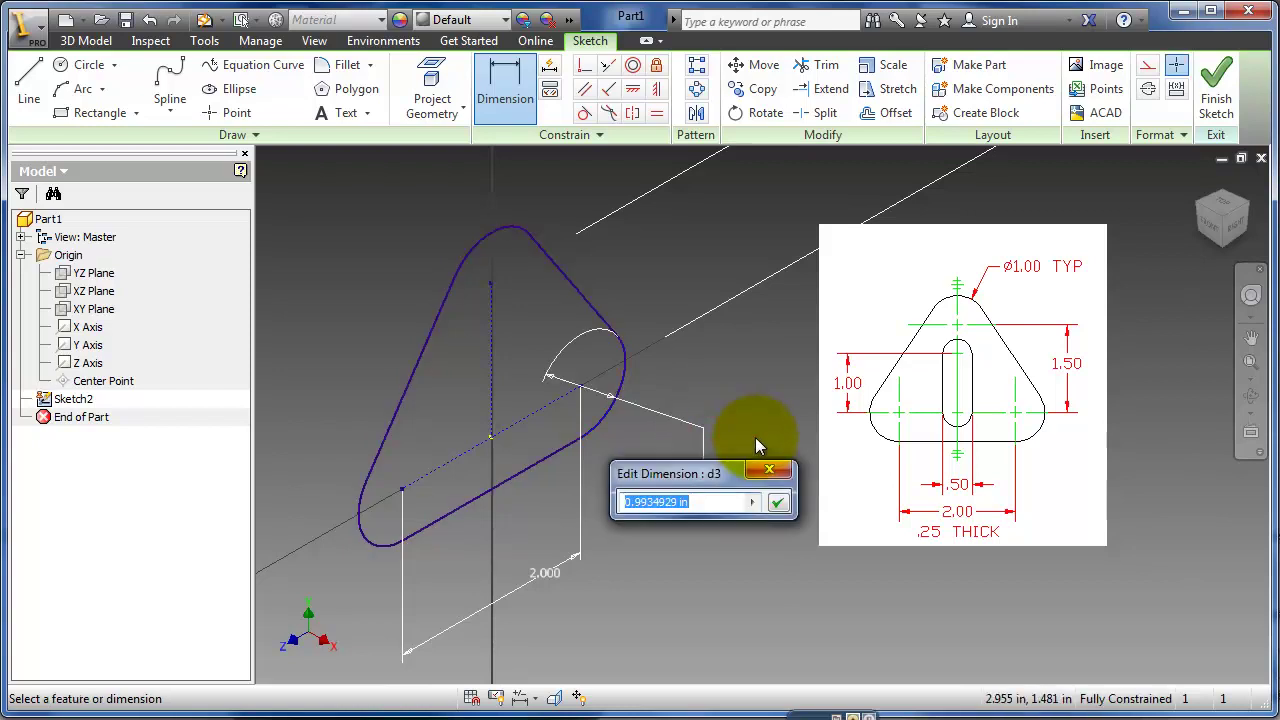
text(1)
key(Return)
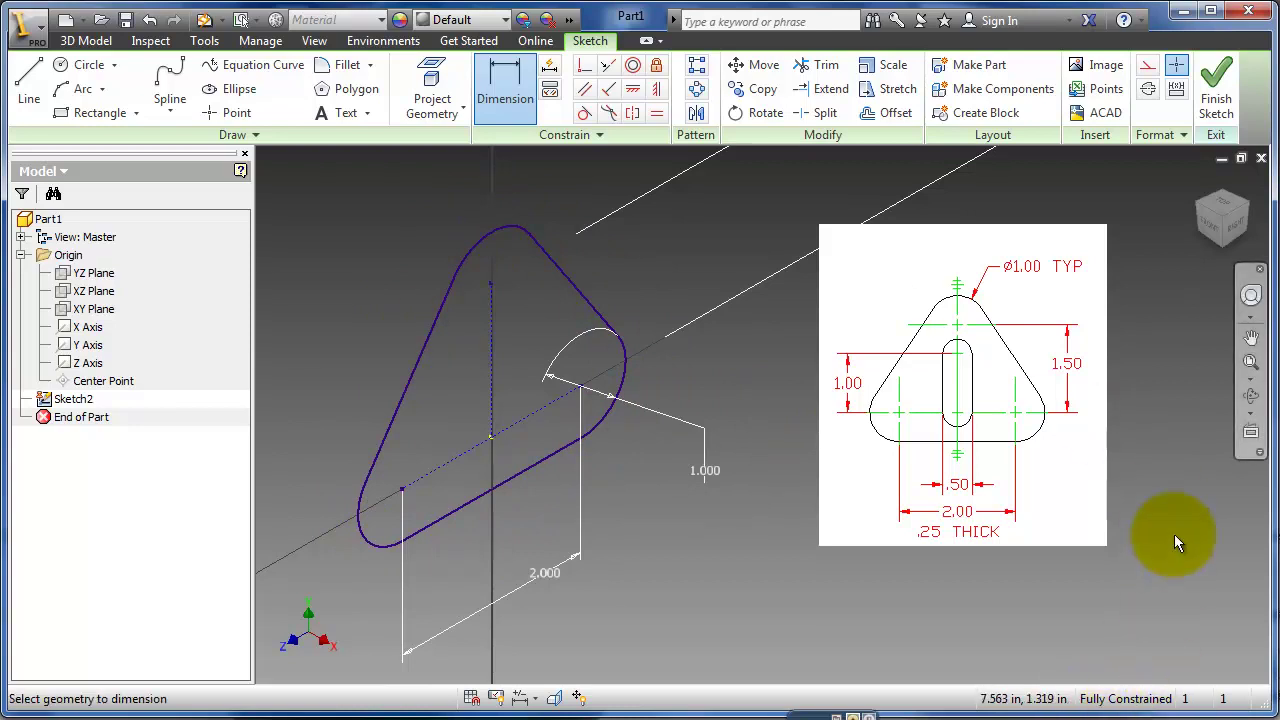
Step: Finish the sketch and extrude the triangle profile a Distance of .25 in
click(1222, 92)
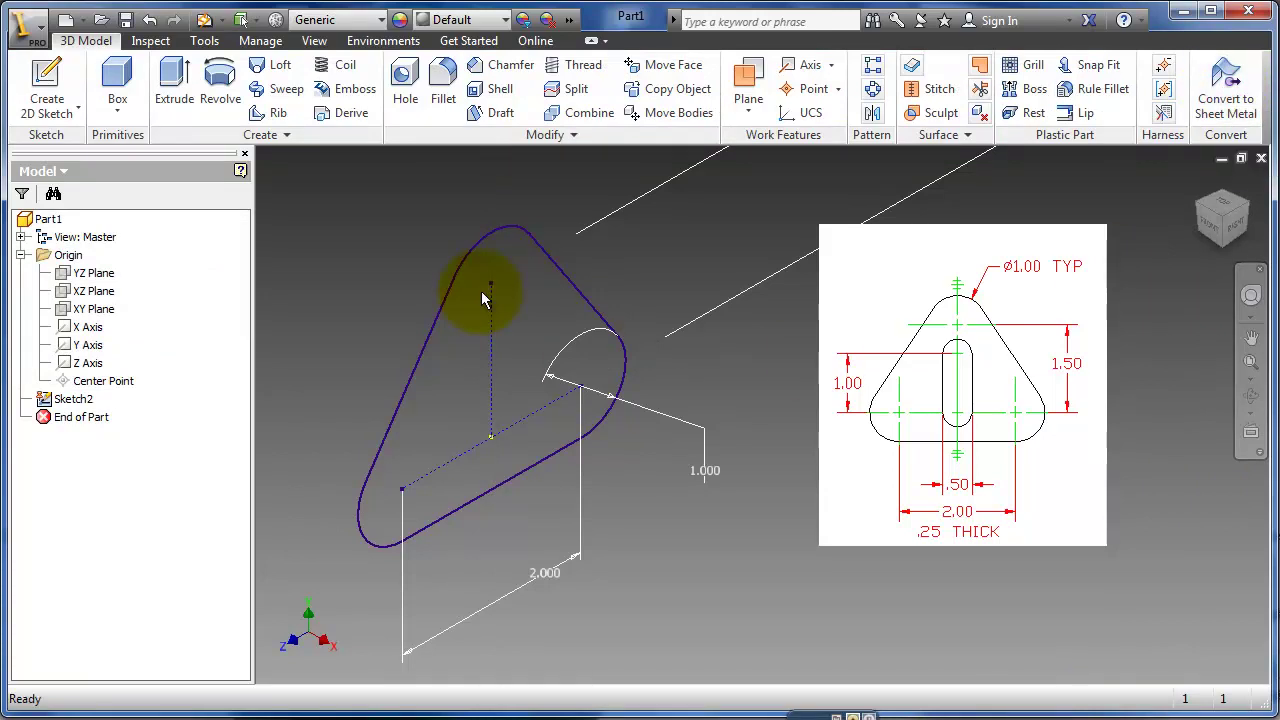
click(175, 95)
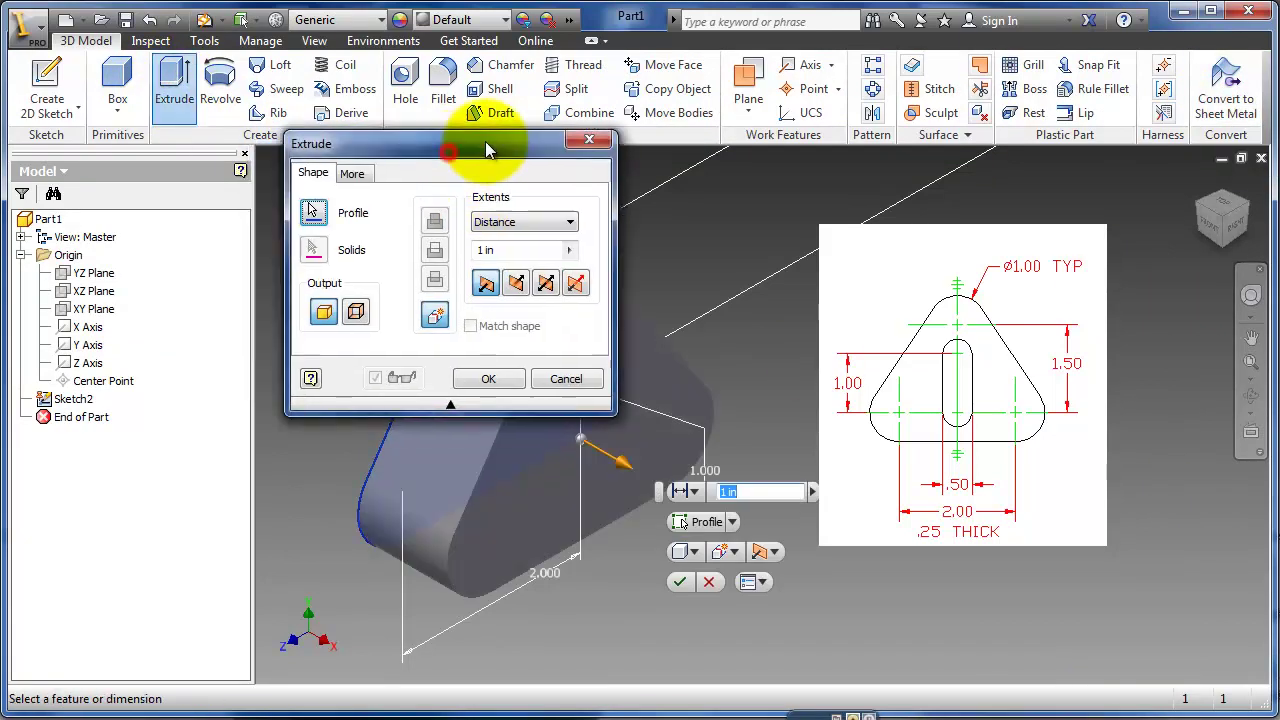
click(530, 233)
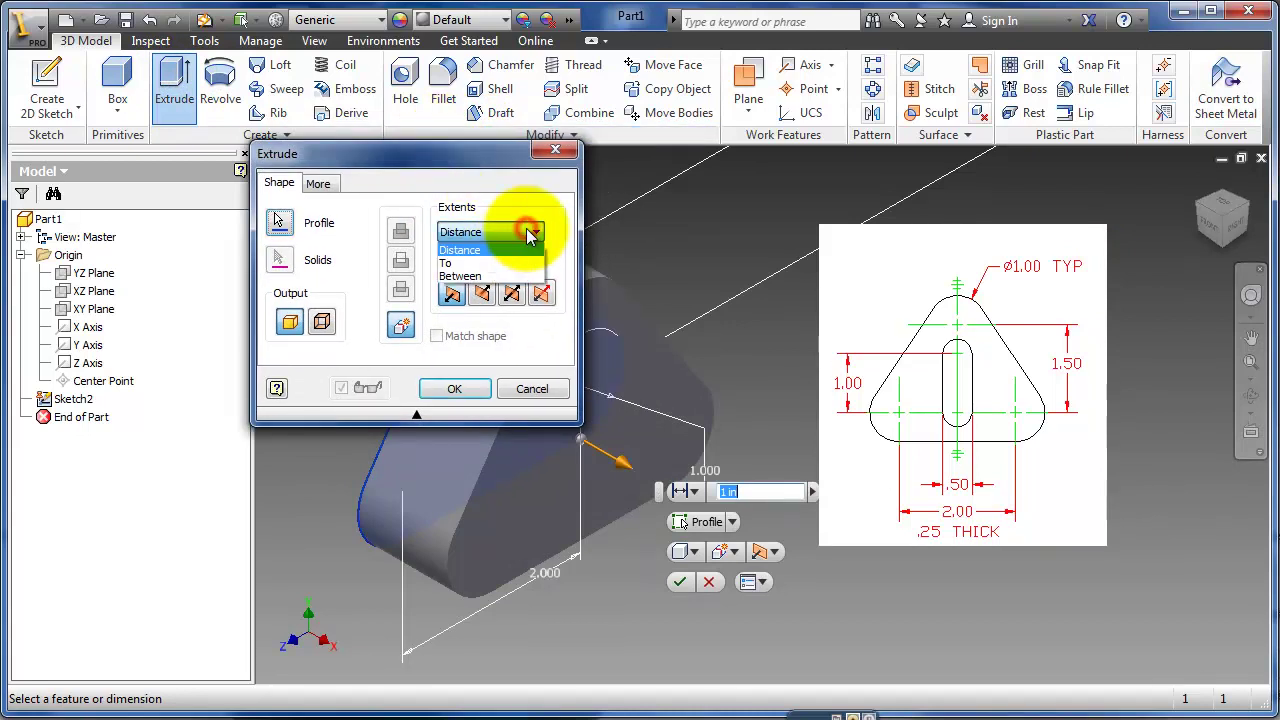
click(476, 250)
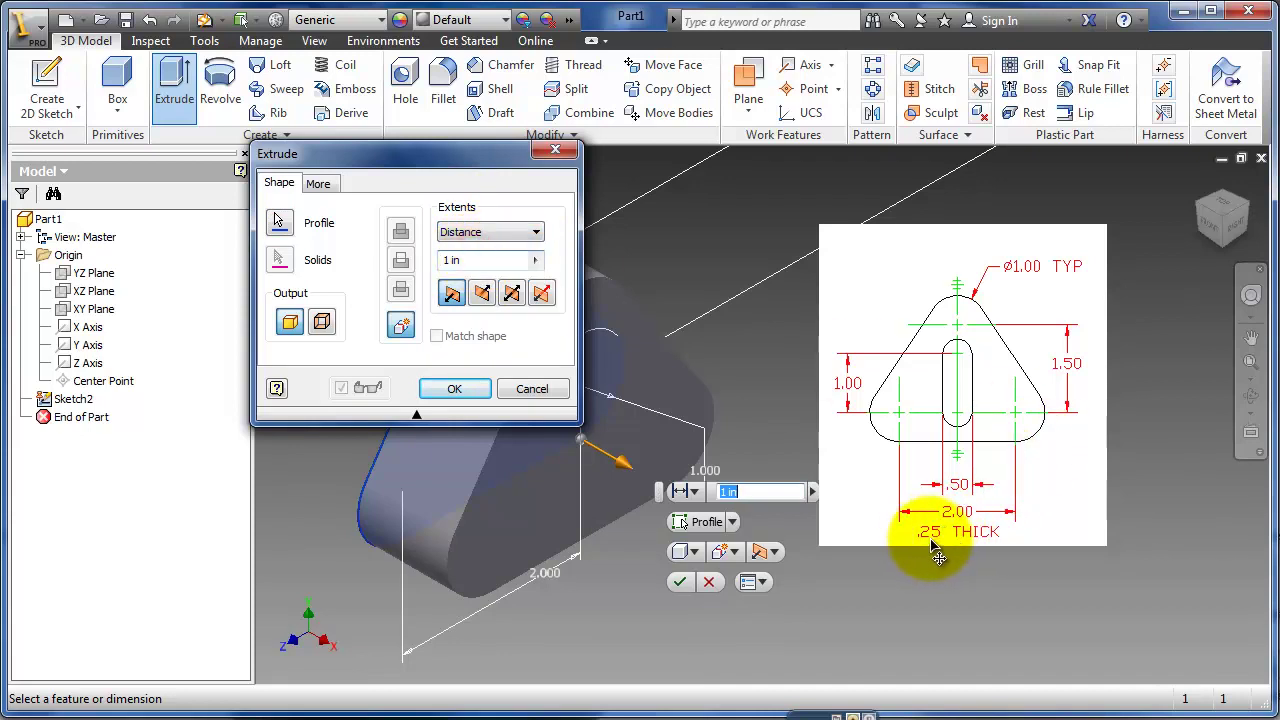
click(470, 260)
key(BackSpace)
text(.25)
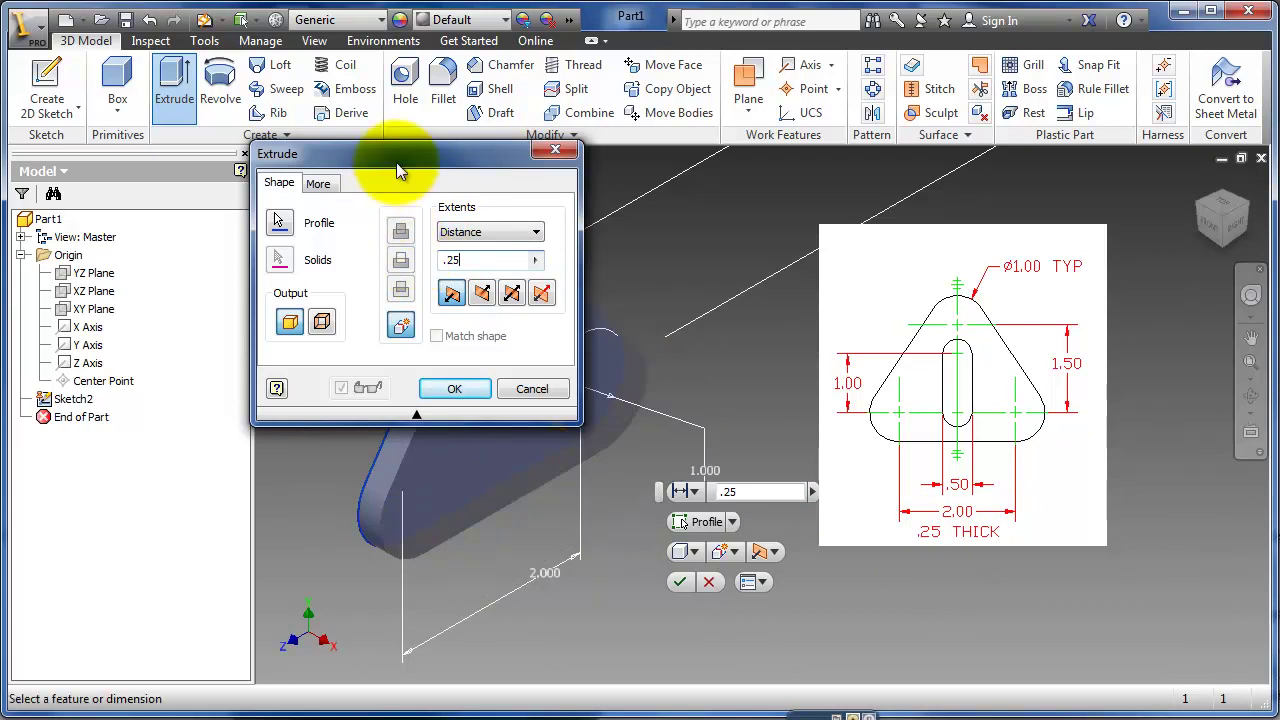
Step: Try the flipped, symmetric and asymmetric directions, then confirm the default one-direction extrusion
drag(395, 158, 365, 136)
mouse_move(442, 130)
mouse_down()
mouse_move(674, 157)
mouse_move(902, 153)
mouse_move(780, 124)
mouse_move(871, 138)
mouse_up()
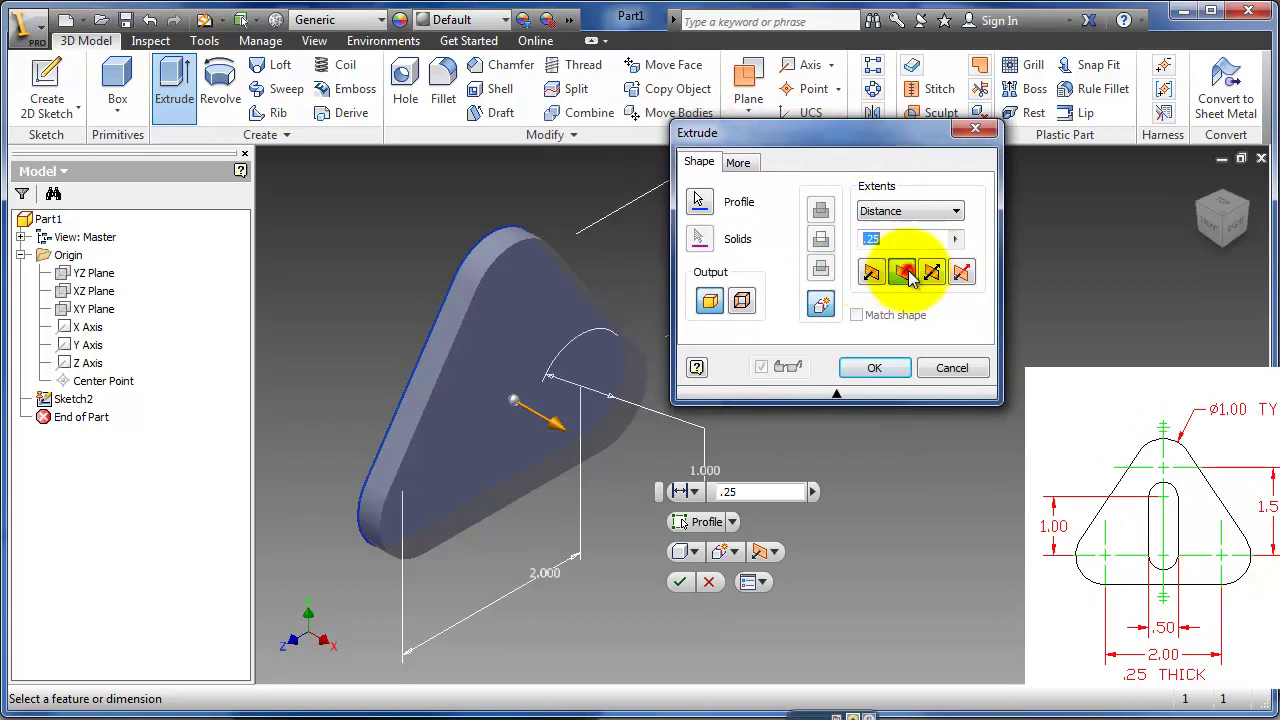
click(905, 272)
click(932, 273)
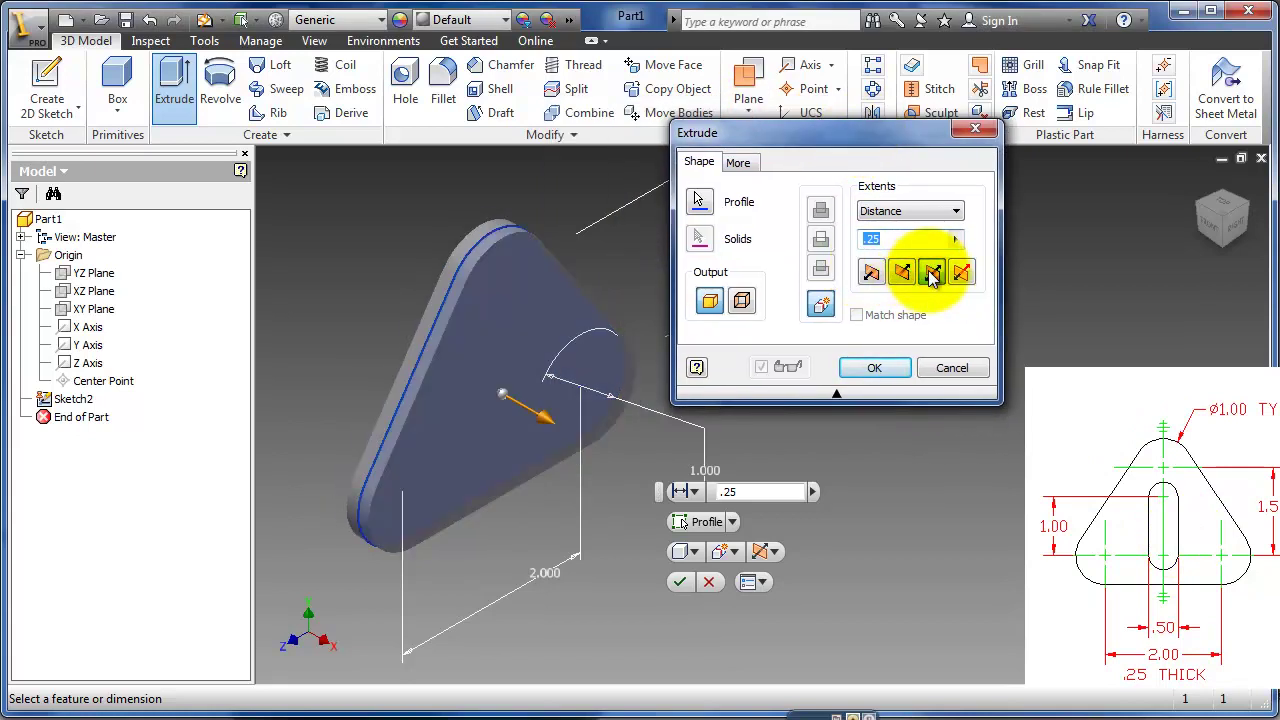
click(961, 273)
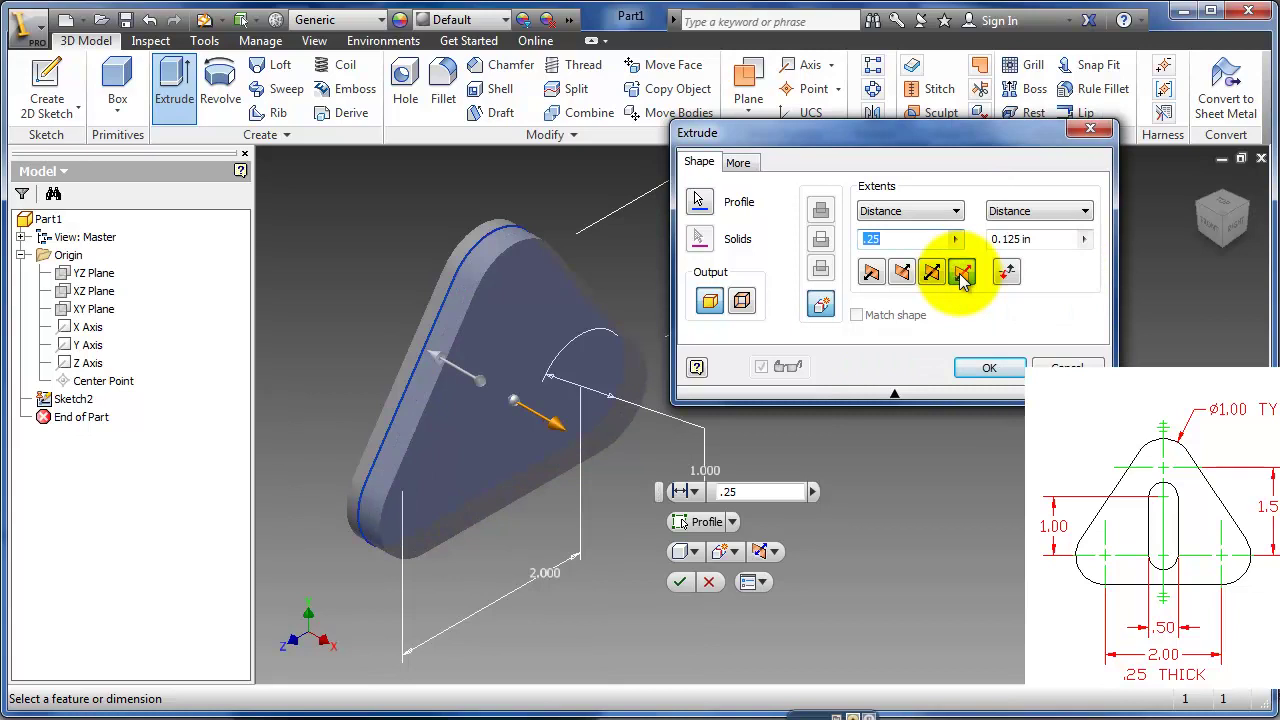
click(871, 273)
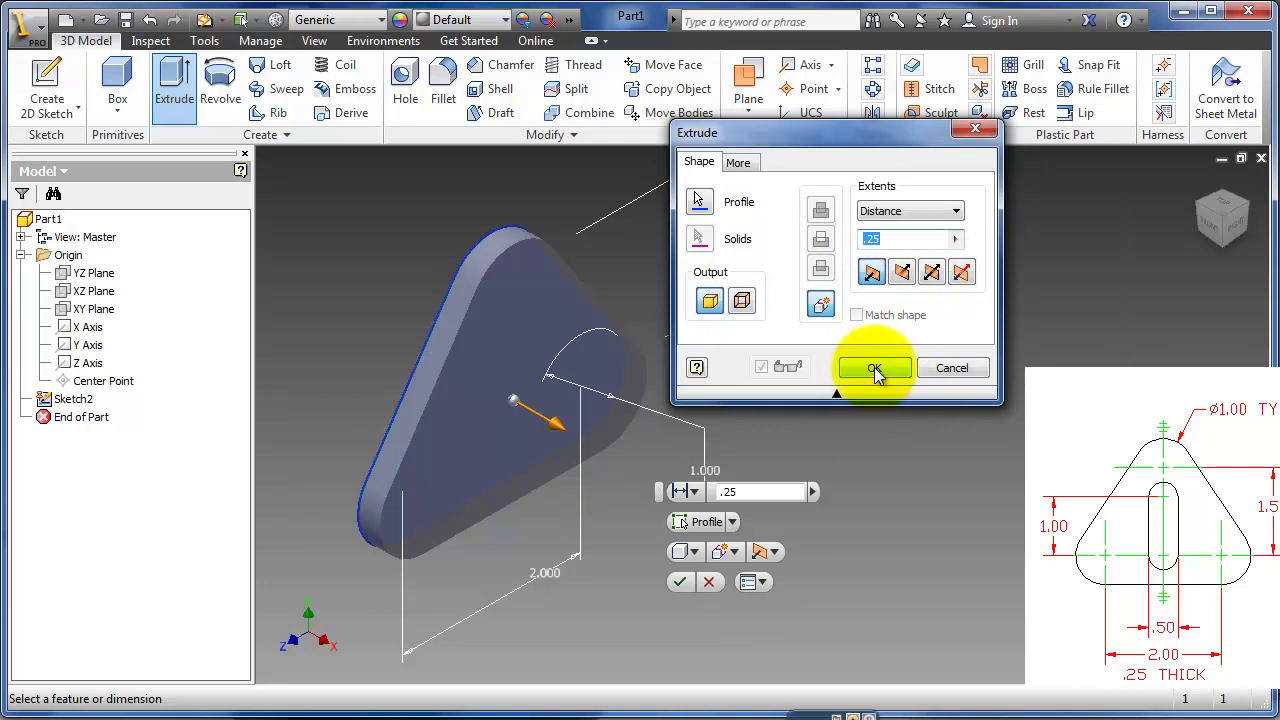
click(870, 367)
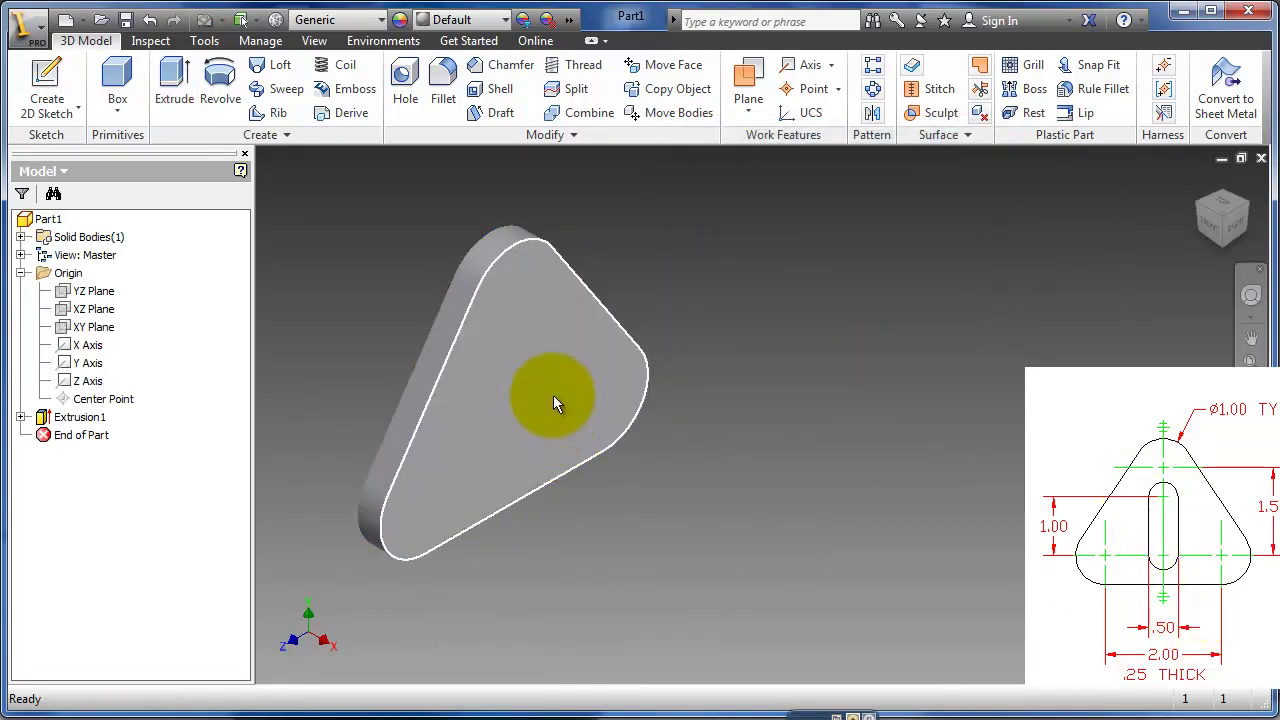
Step: Start a sketch on the plate's front face and draw two vertically stacked circles
click(522, 384)
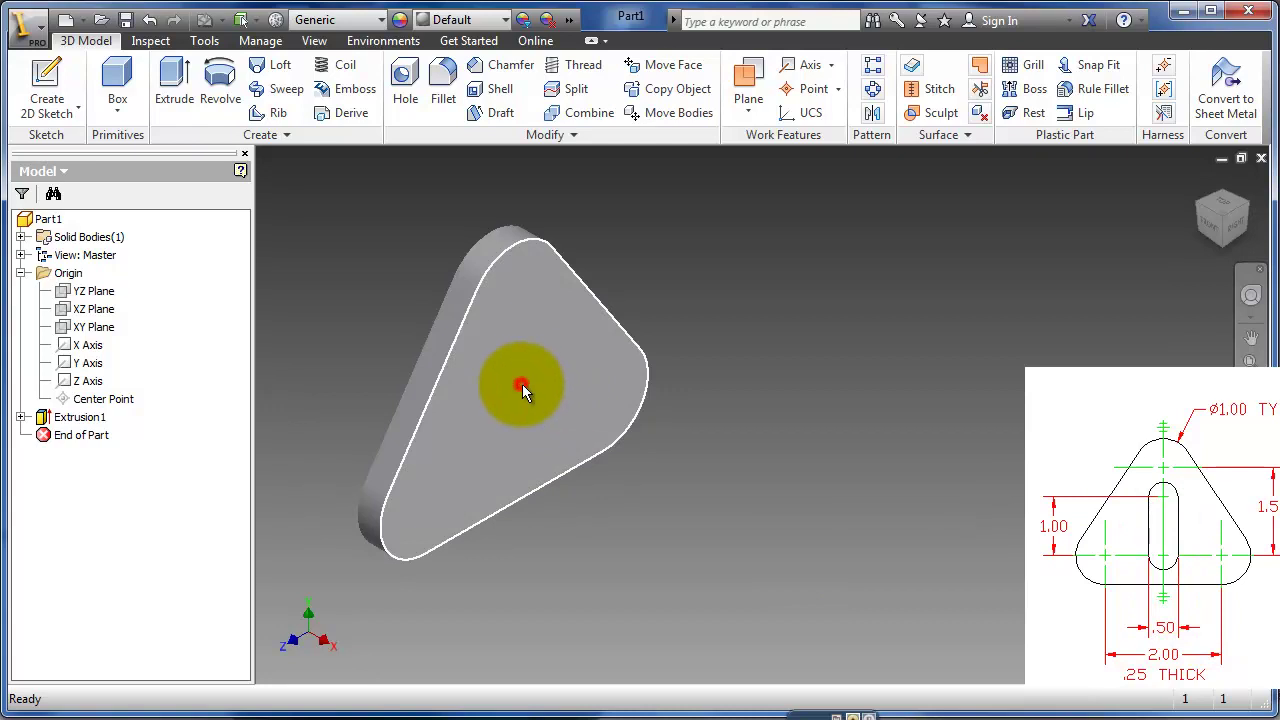
click(46, 72)
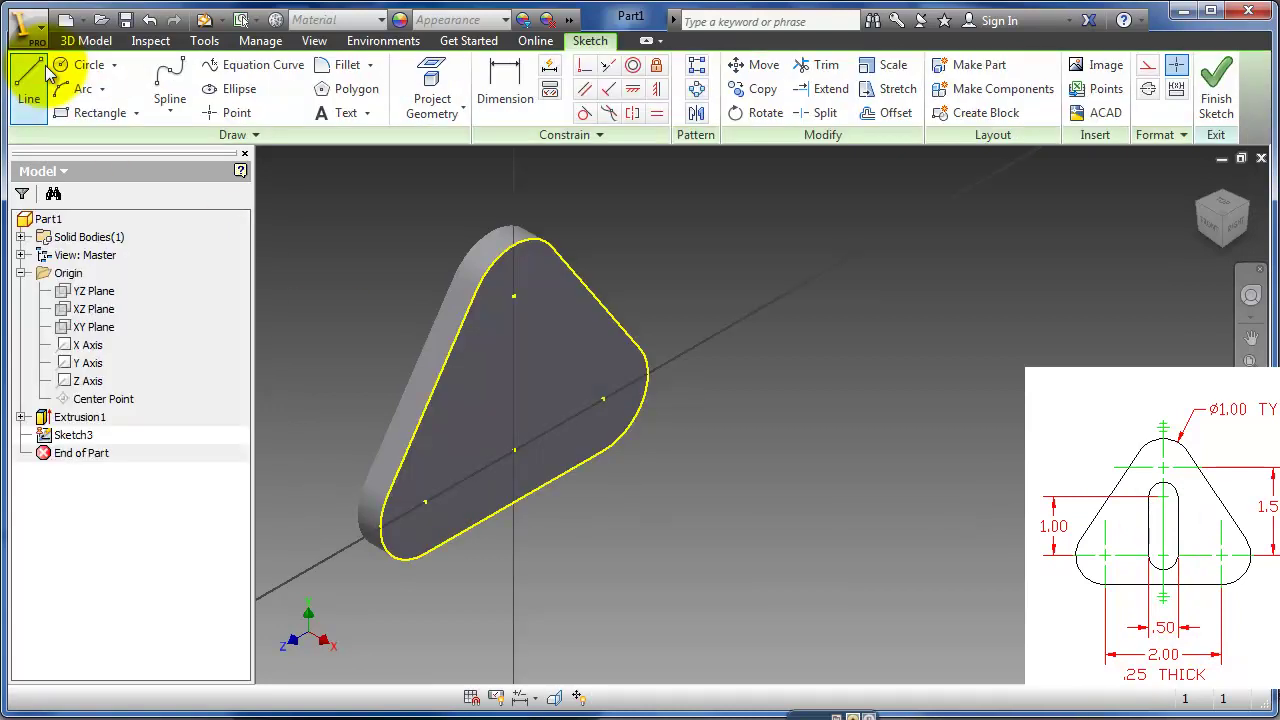
click(87, 65)
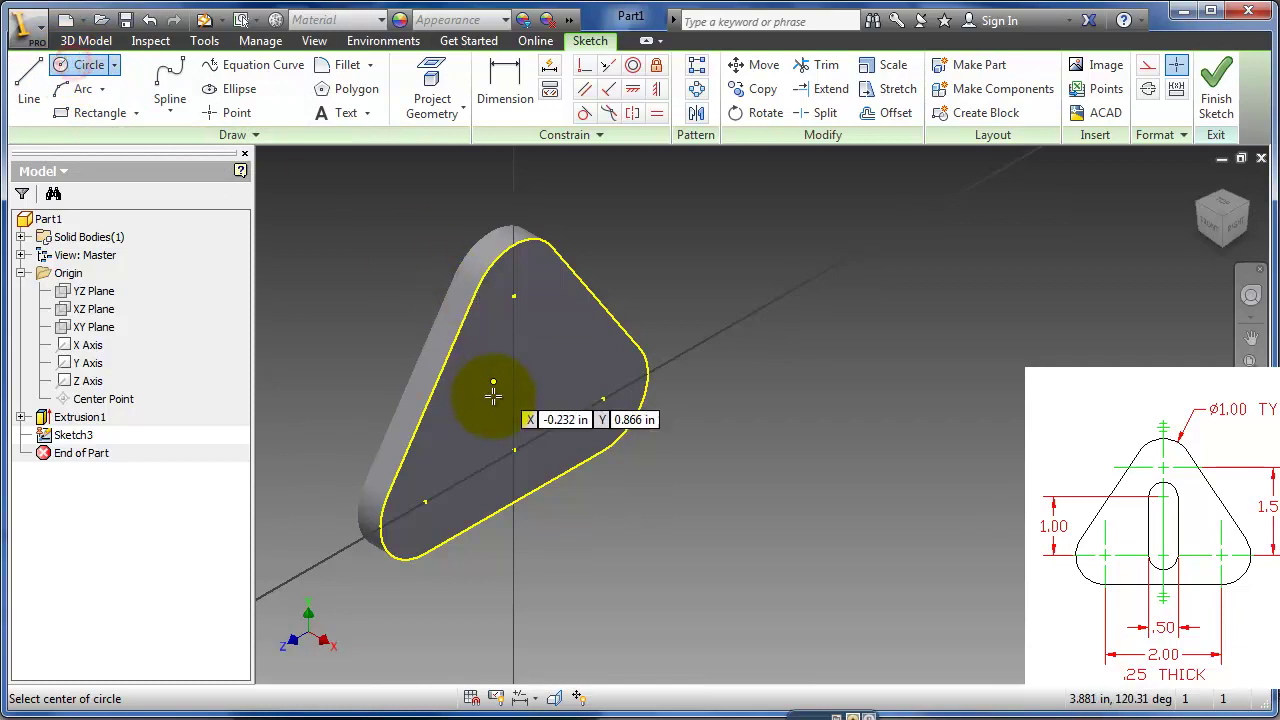
click(78, 68)
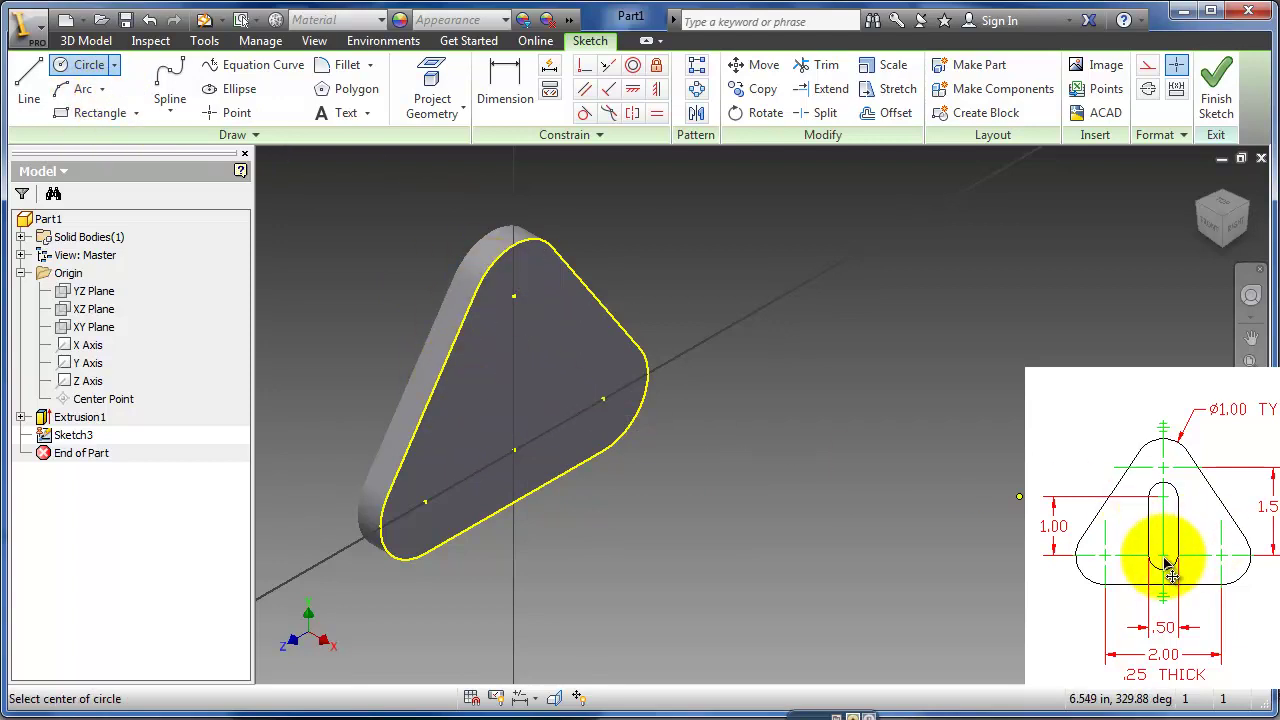
click(515, 450)
click(502, 430)
click(514, 357)
click(514, 382)
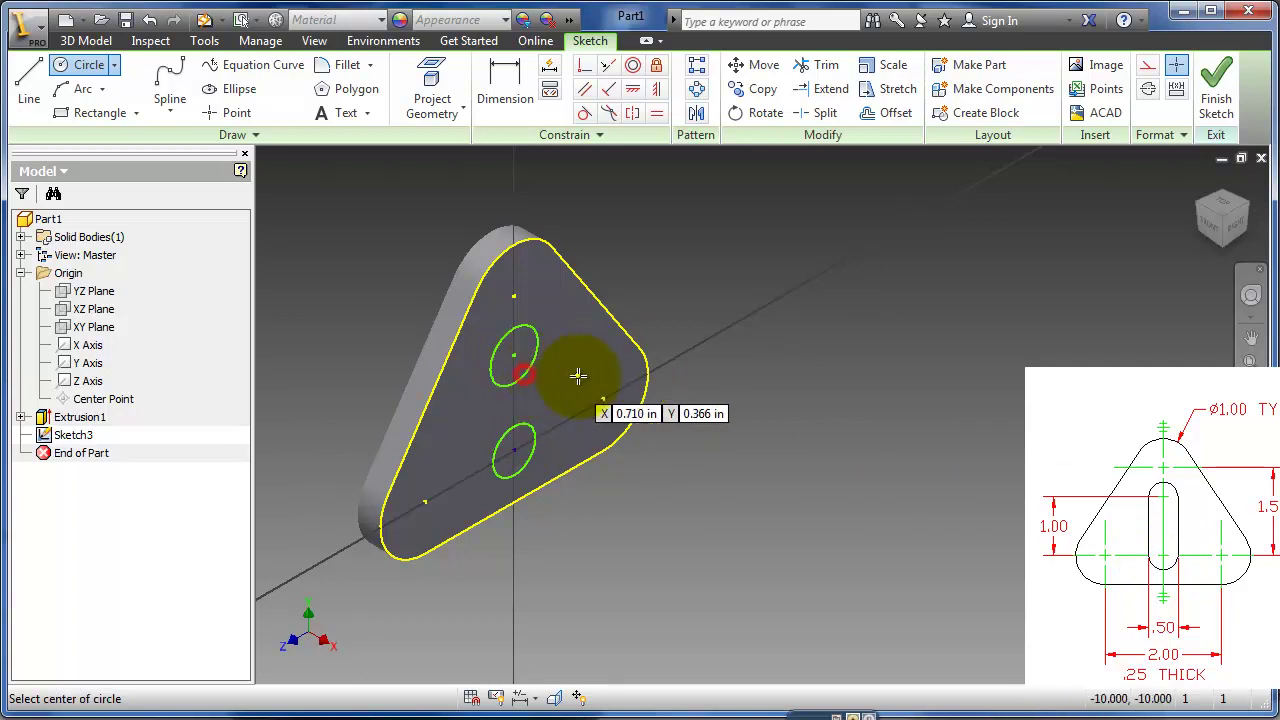
Step: Join the circles with two side lines, make them parallel, and enlarge the circles
click(29, 82)
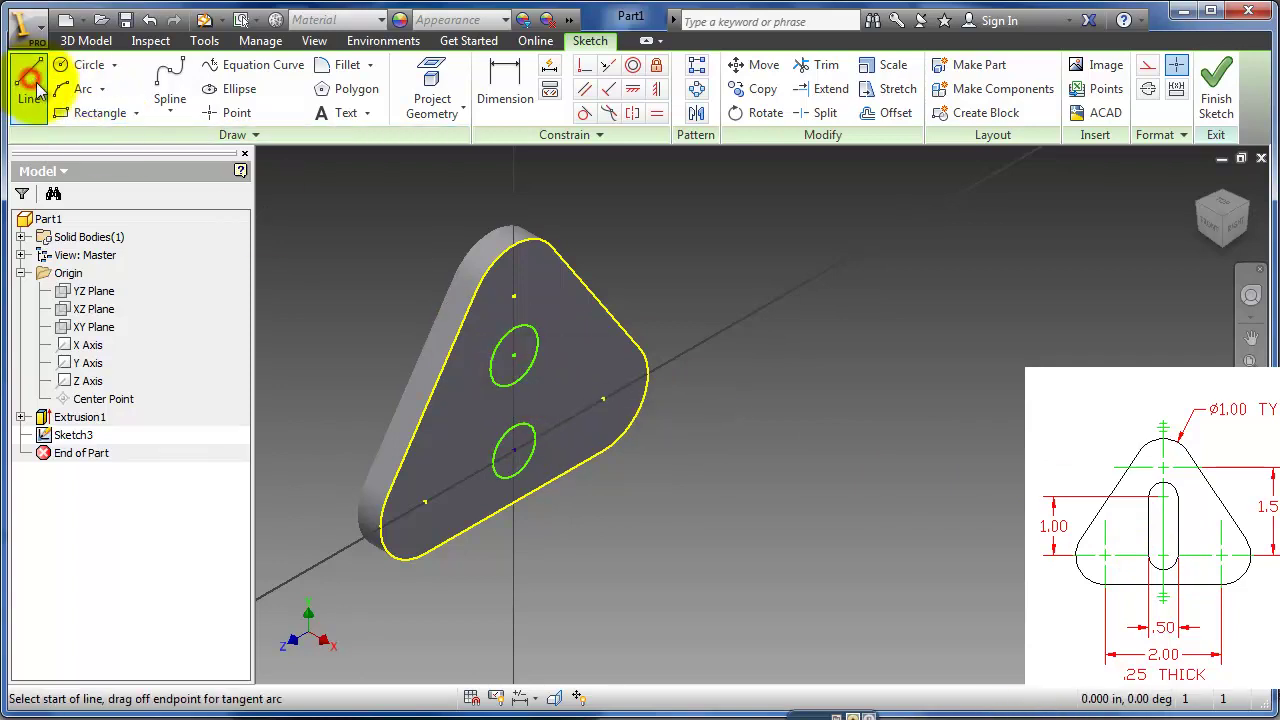
click(493, 458)
click(492, 372)
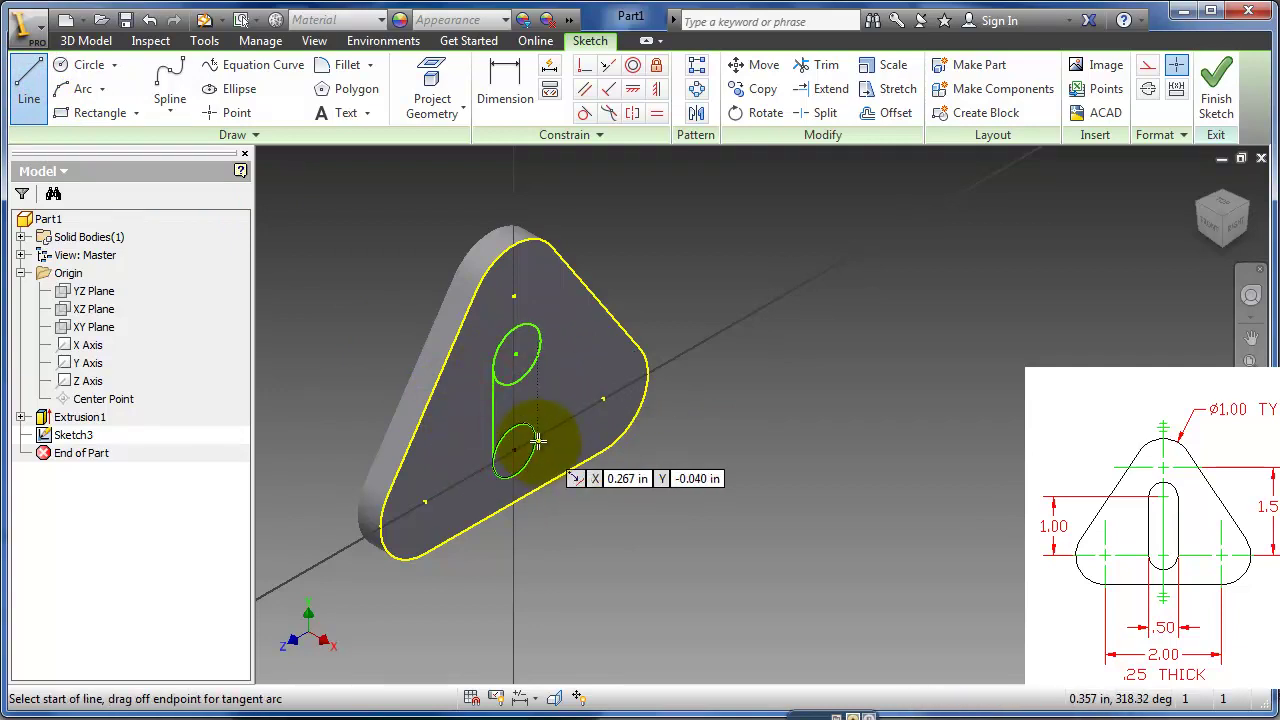
click(535, 436)
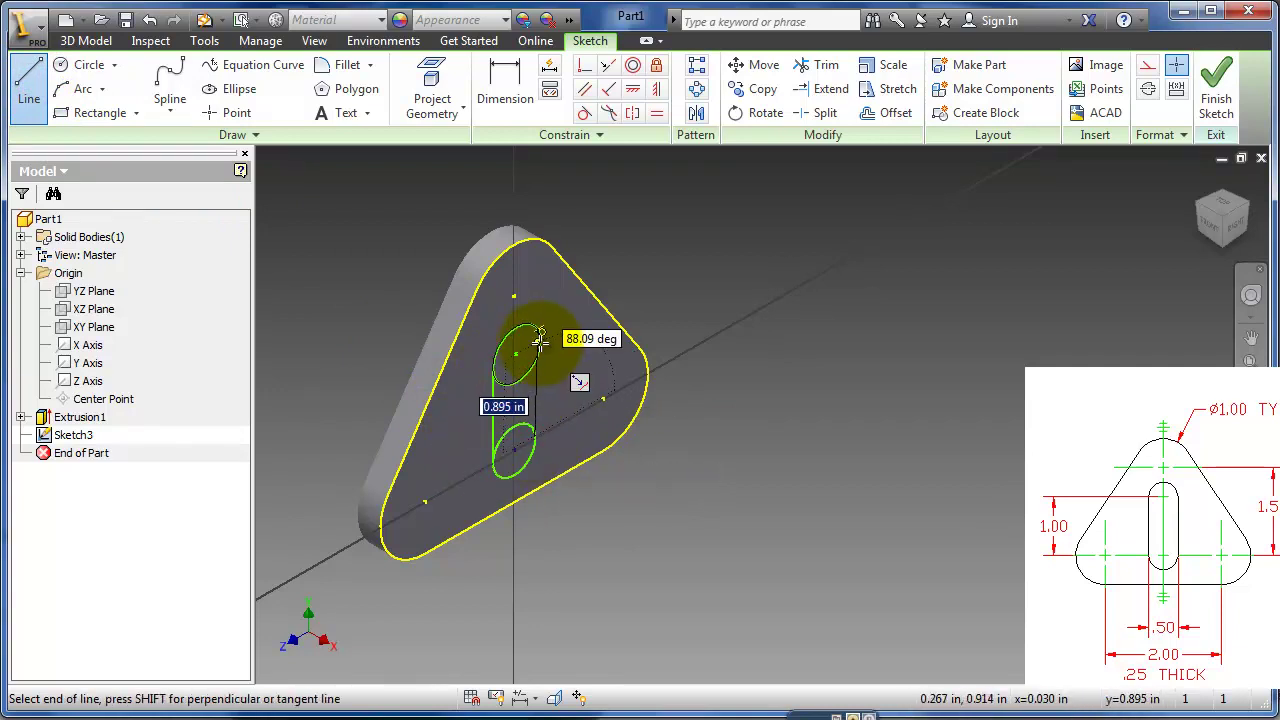
click(538, 352)
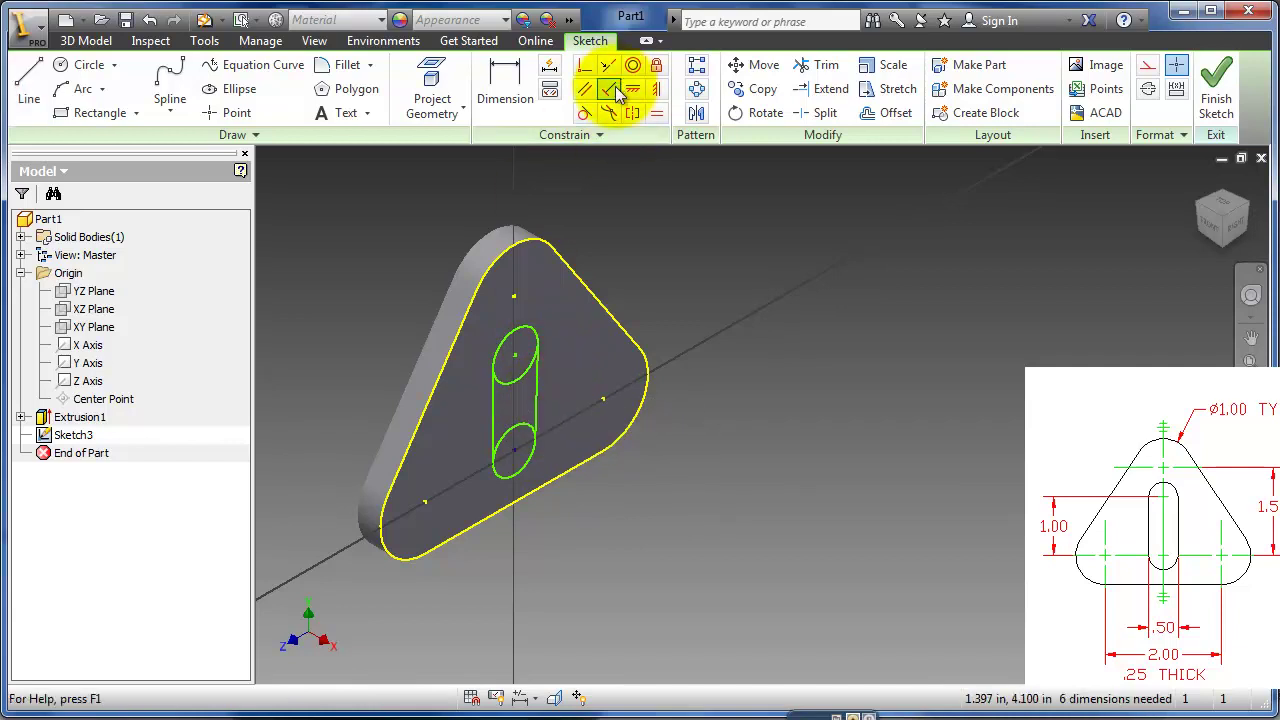
click(656, 88)
click(539, 396)
click(494, 405)
scroll(542, 407, down, 2)
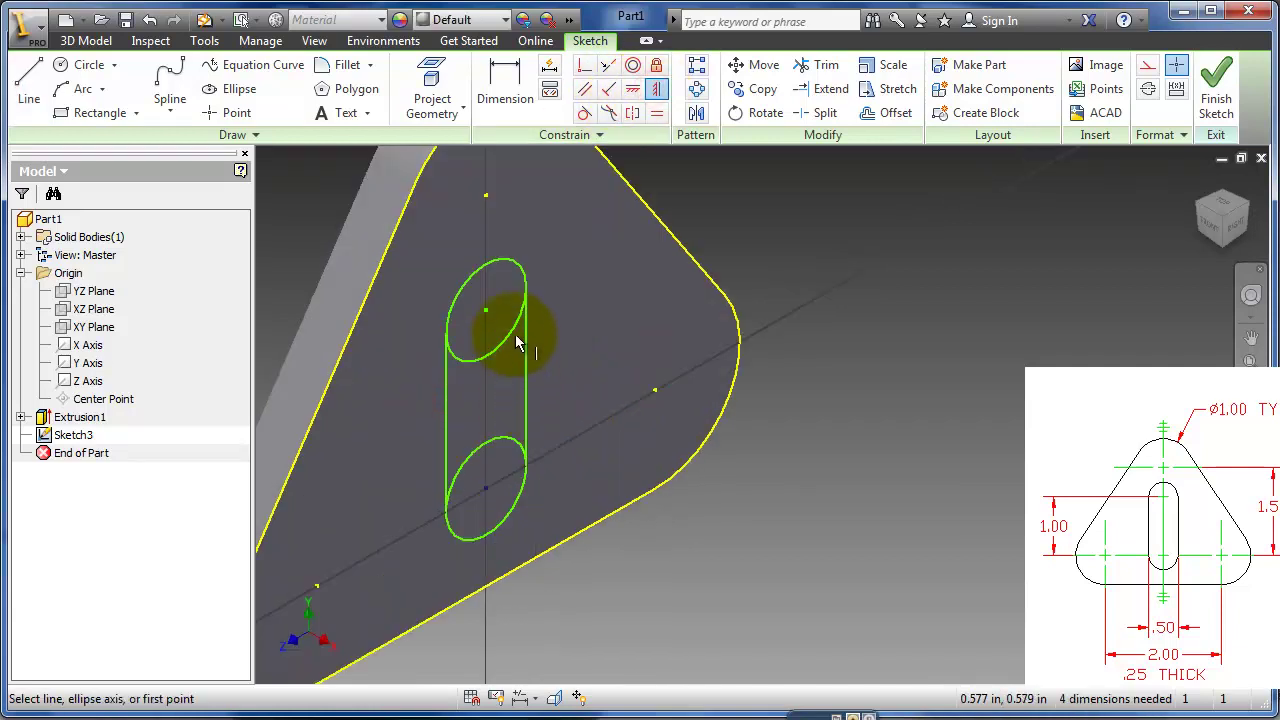
mouse_move(528, 293)
mouse_down()
mouse_move(514, 277)
mouse_move(537, 294)
mouse_move(500, 294)
mouse_move(514, 275)
mouse_up()
mouse_move(507, 426)
mouse_down()
mouse_move(529, 409)
mouse_move(510, 420)
mouse_up()
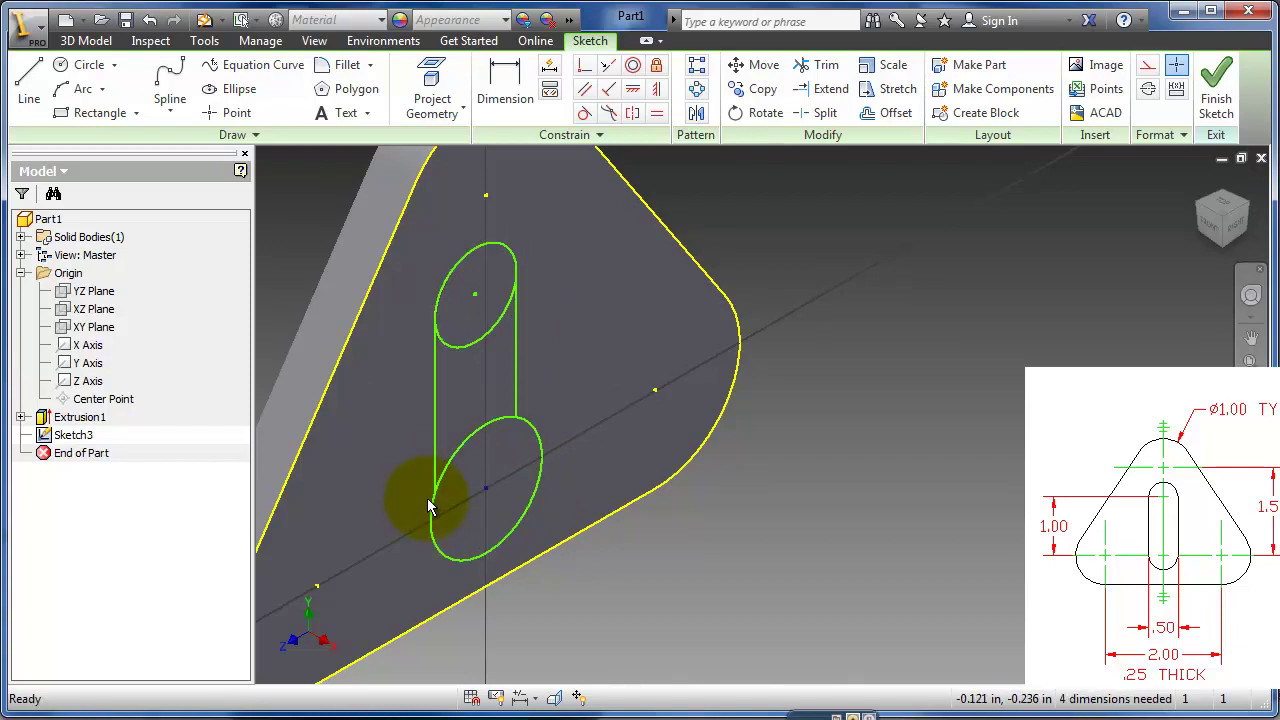
Step: Make both side lines tangent to the circles
click(584, 113)
click(437, 445)
click(455, 450)
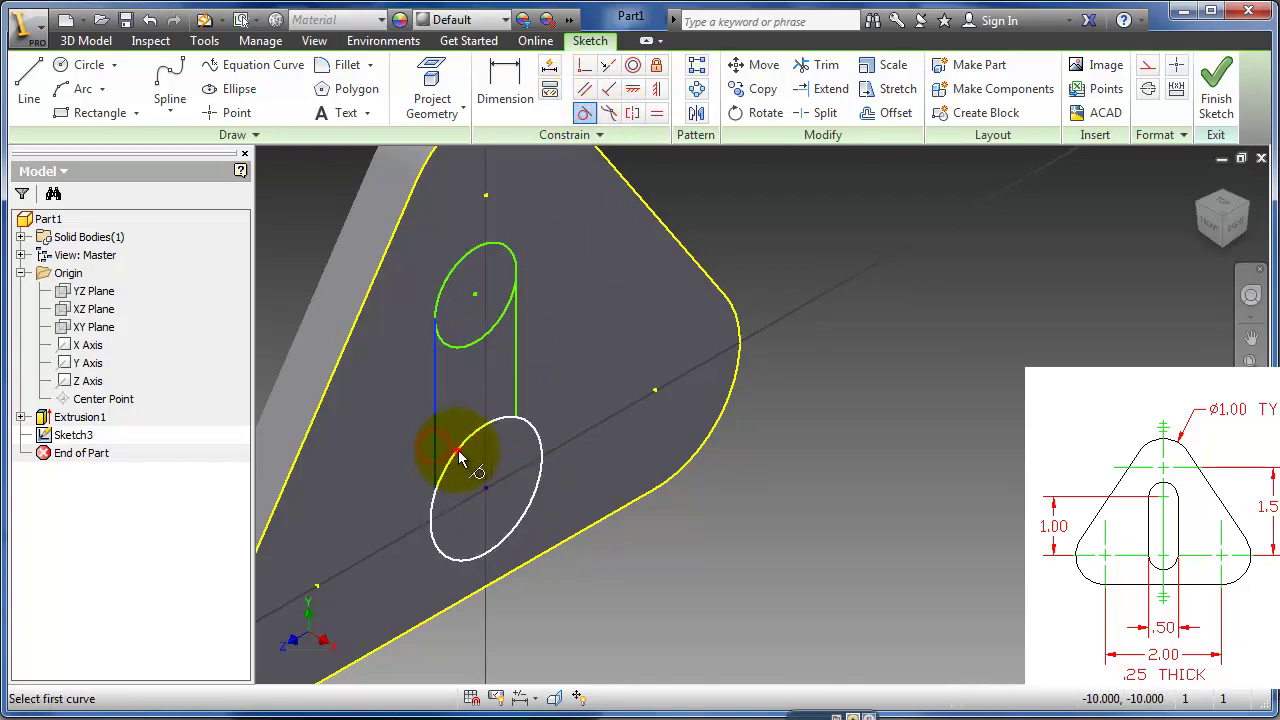
click(516, 393)
click(527, 510)
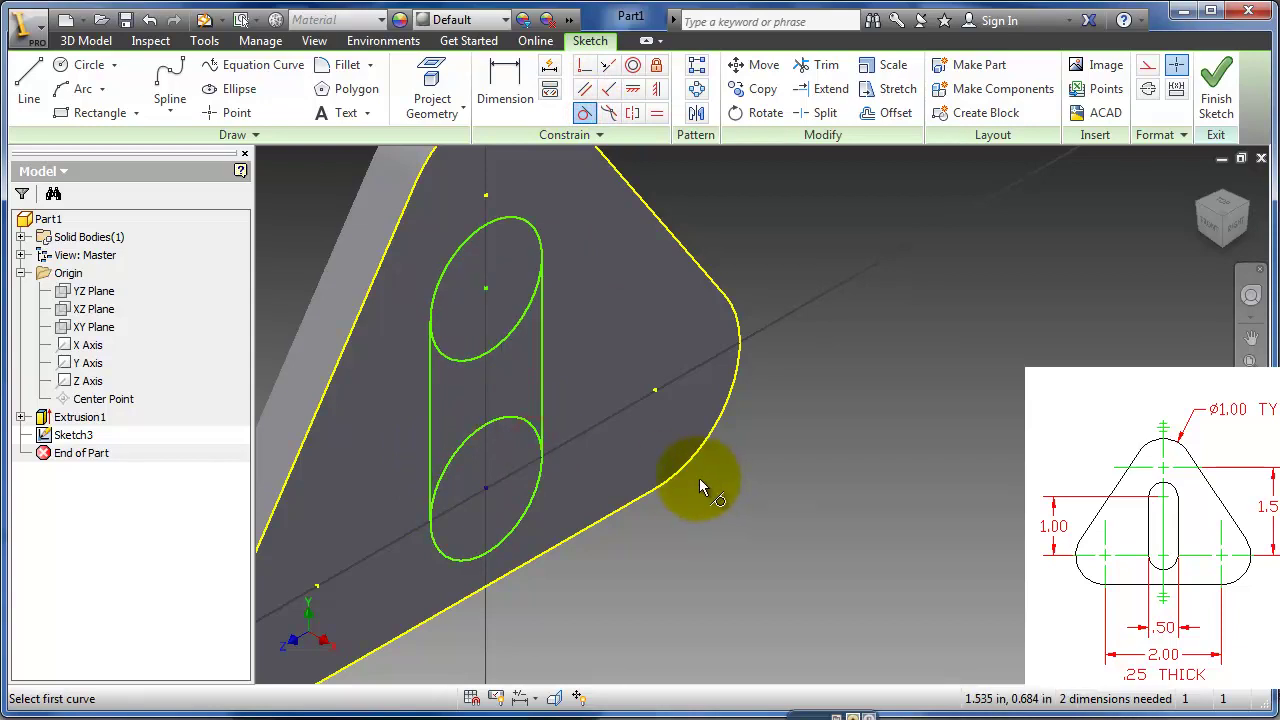
key(Escape)
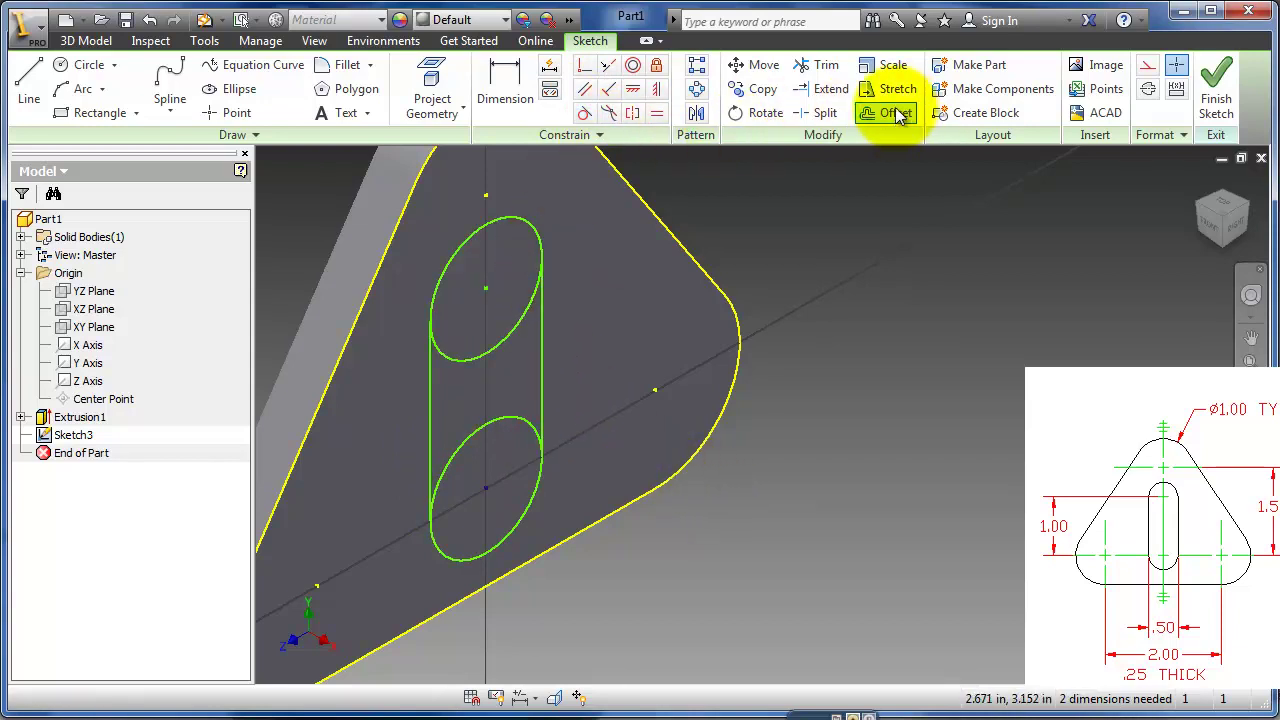
Step: Trim away the inner arcs of the upper and lower circles
click(815, 68)
click(487, 360)
click(500, 427)
key(Escape)
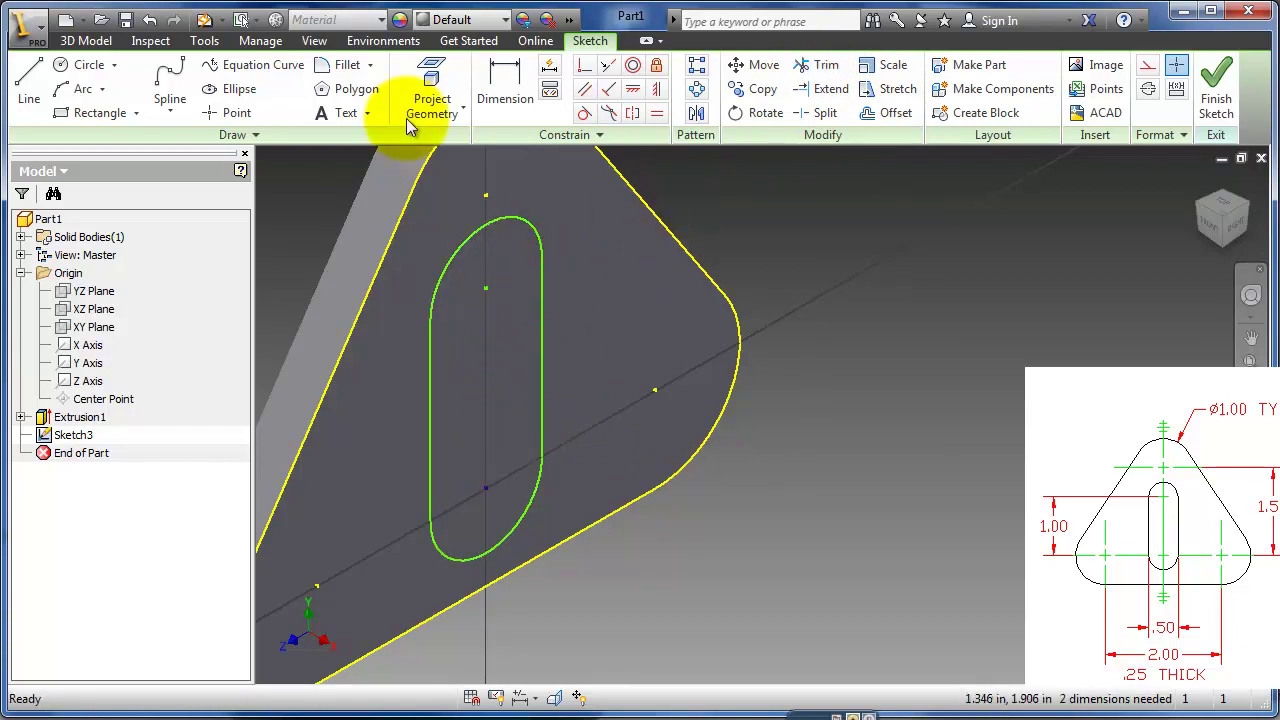
Step: Dimension the slot with a 1.000 centre-to-centre distance and a .500 width
click(513, 77)
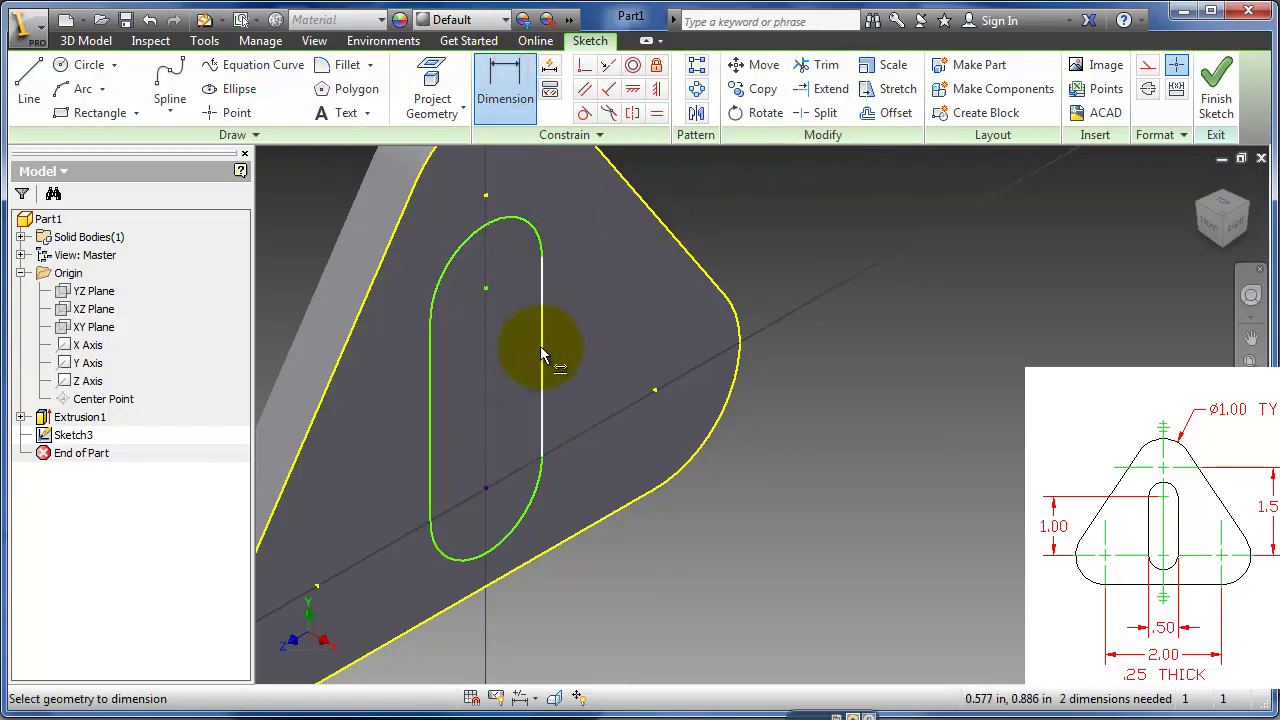
click(484, 488)
click(485, 292)
click(792, 197)
text(1)
key(Return)
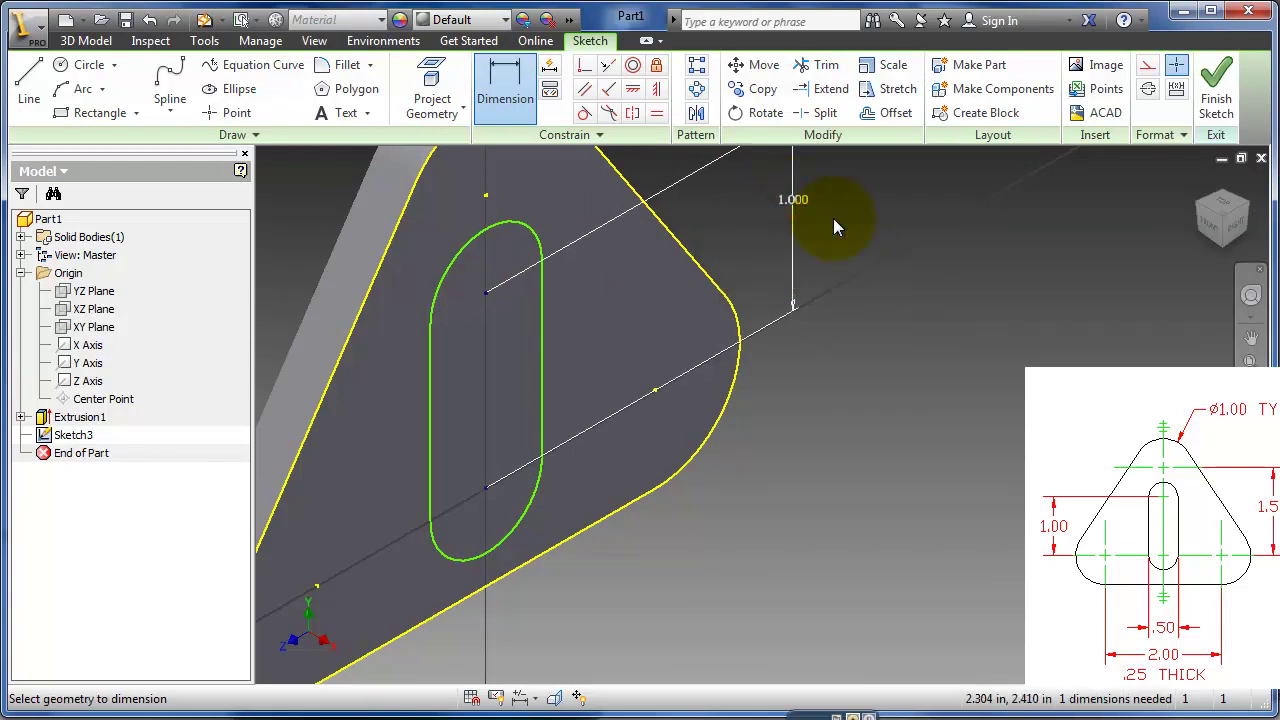
click(430, 462)
click(644, 603)
text(.5)
key(Return)
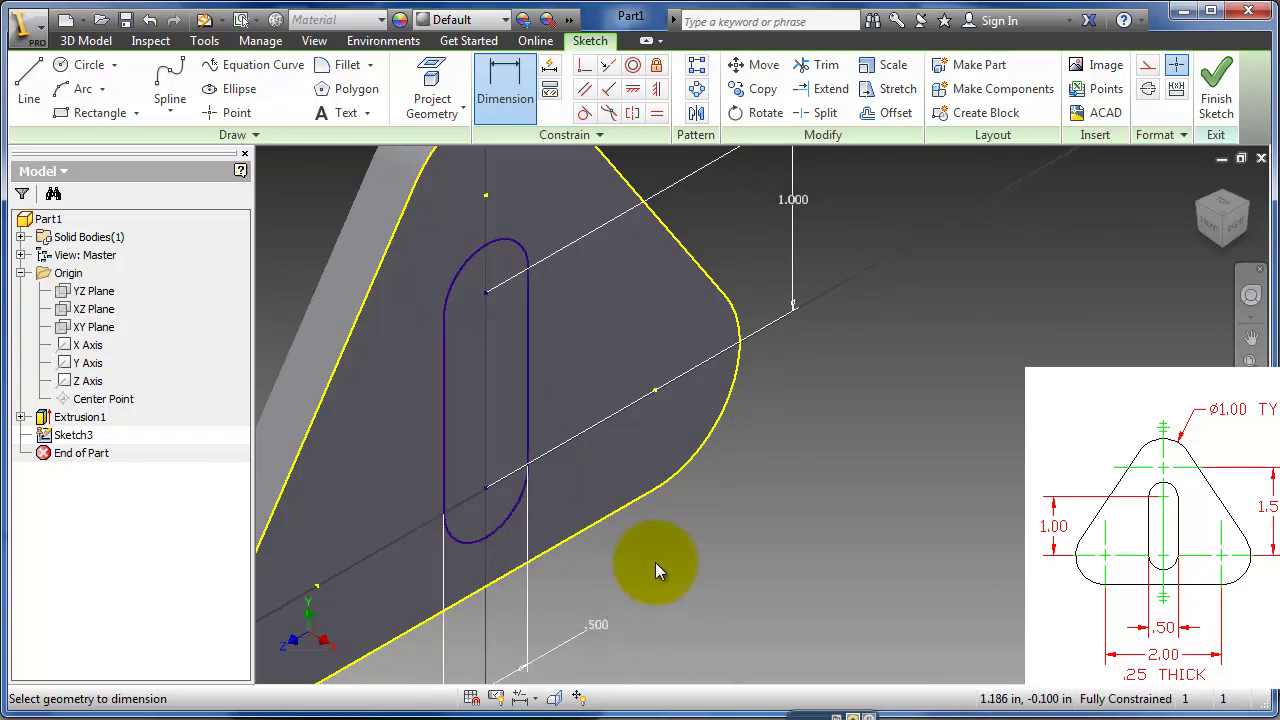
click(713, 501)
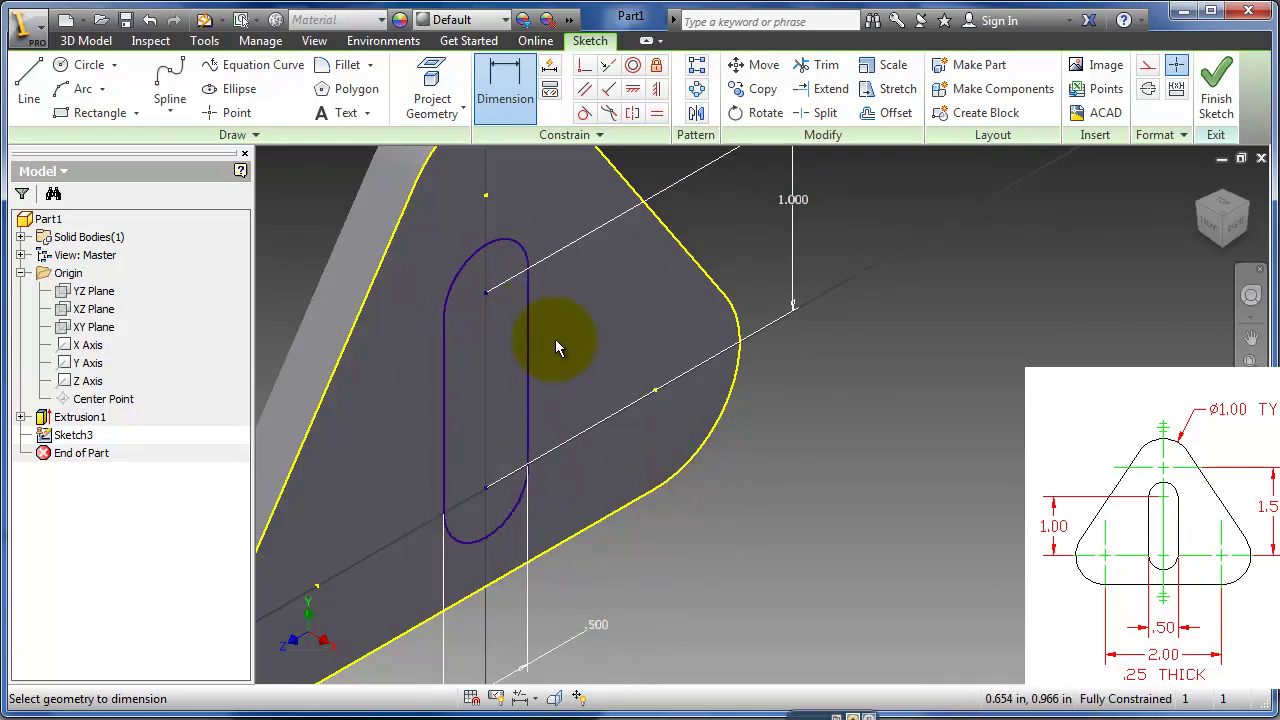
Step: Finish the sketch and extrude the slot profile as a 0.25 in Cut
click(1216, 92)
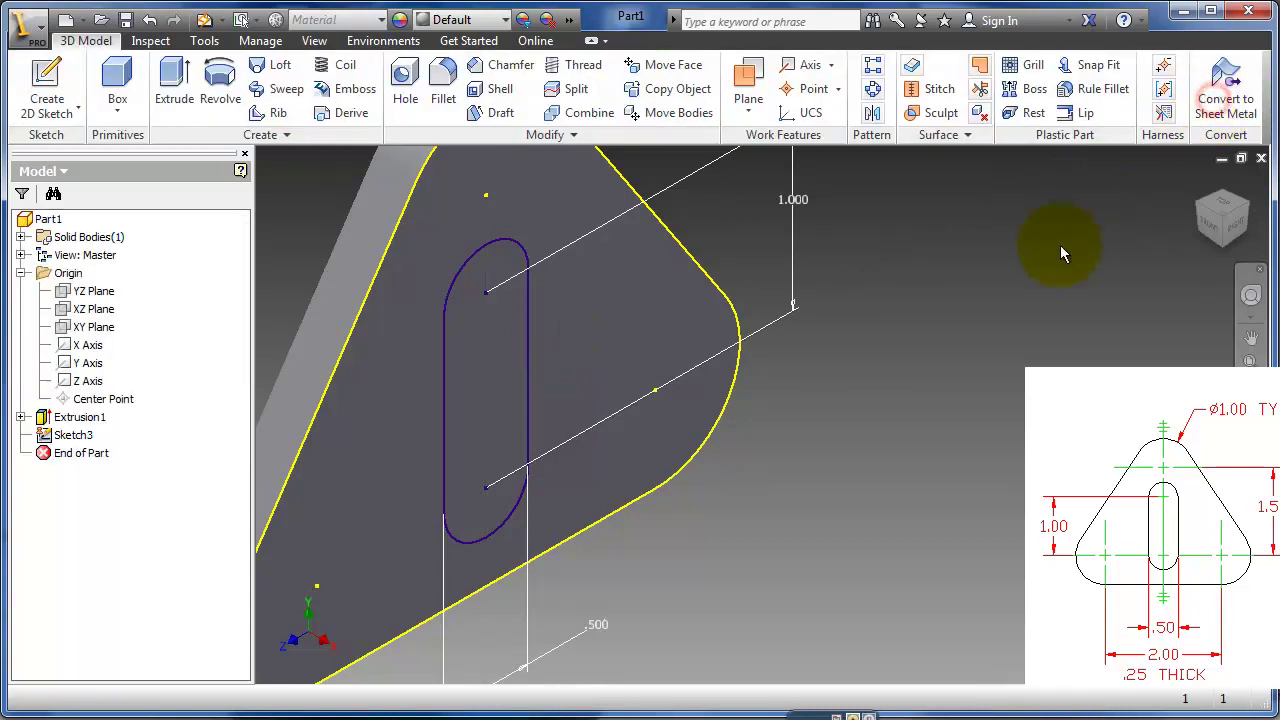
click(170, 112)
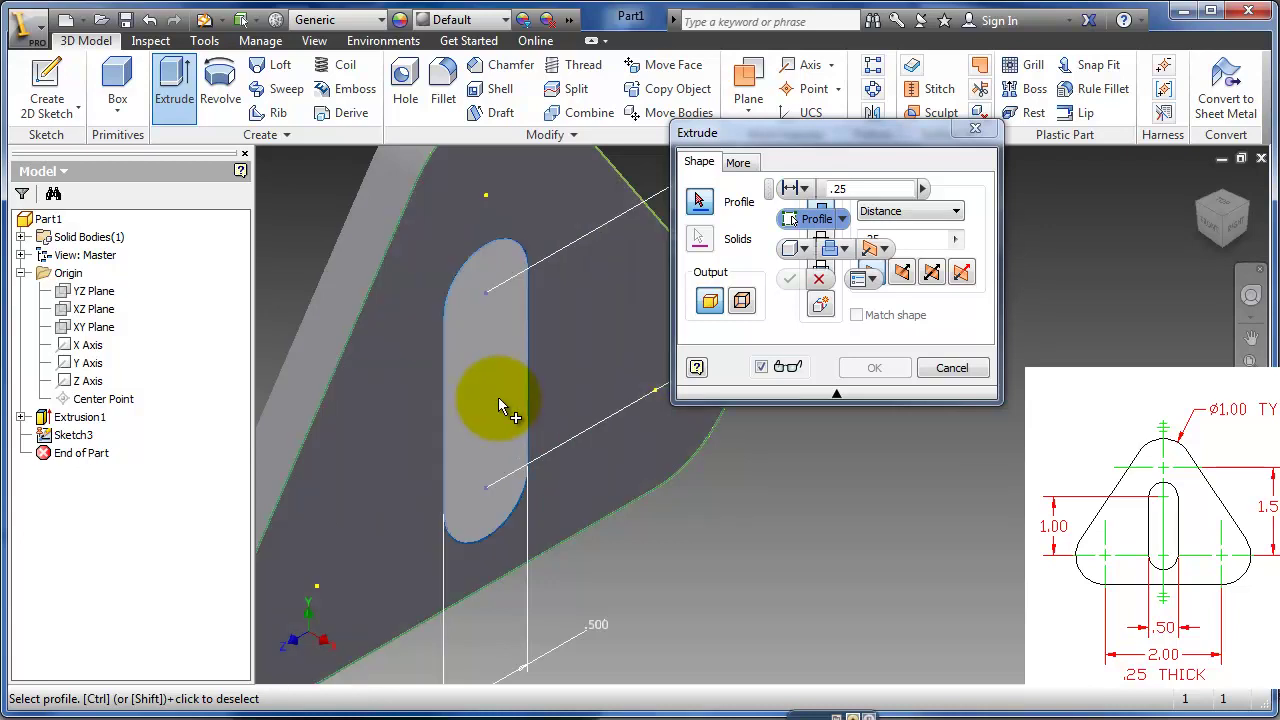
click(498, 397)
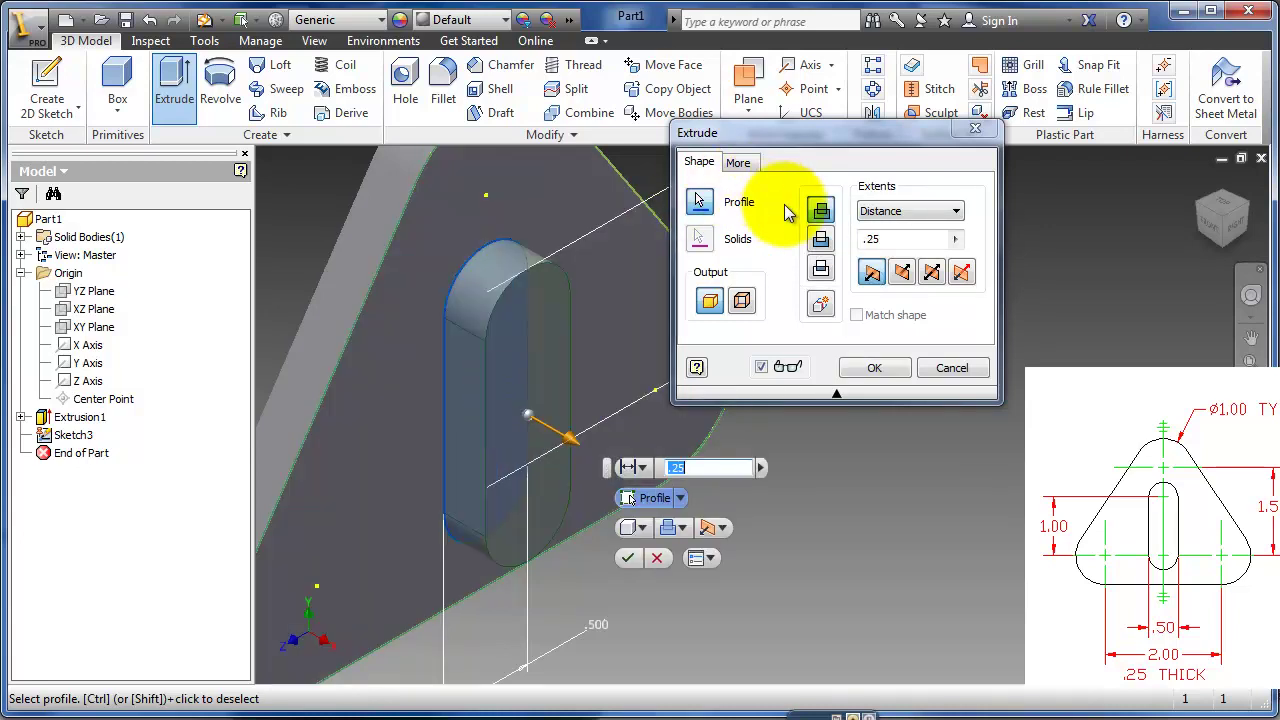
click(821, 243)
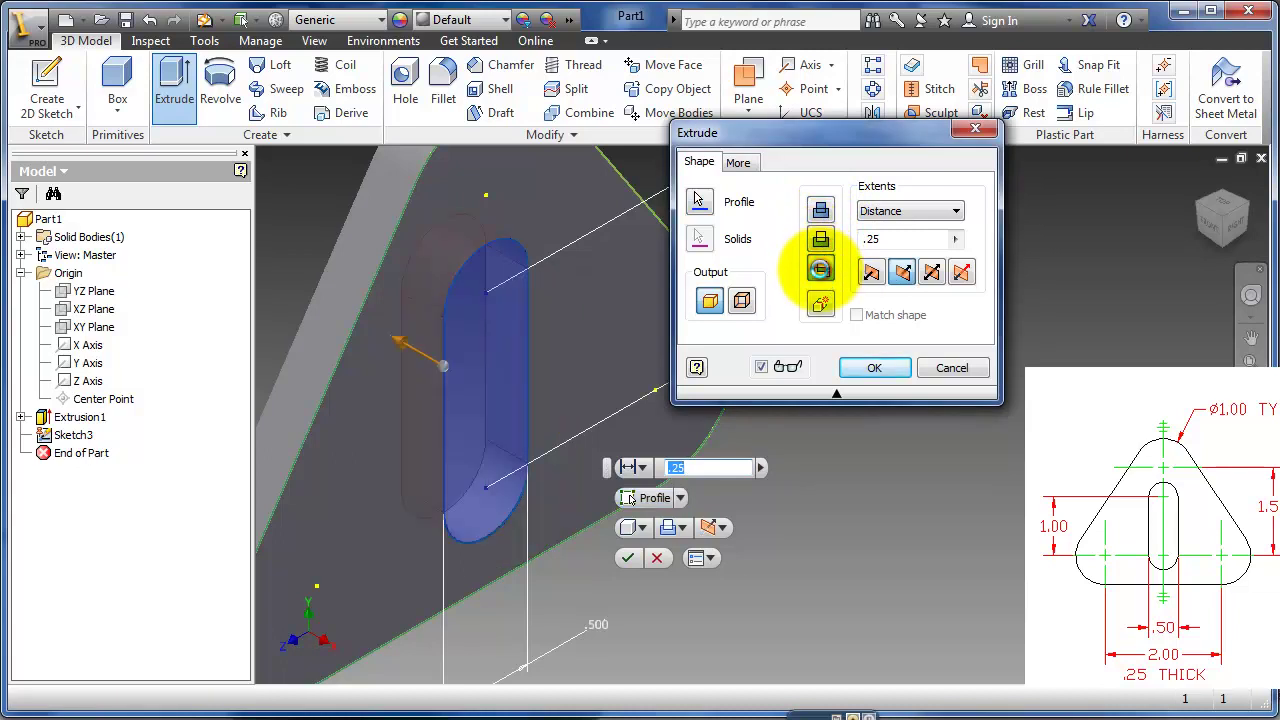
click(821, 272)
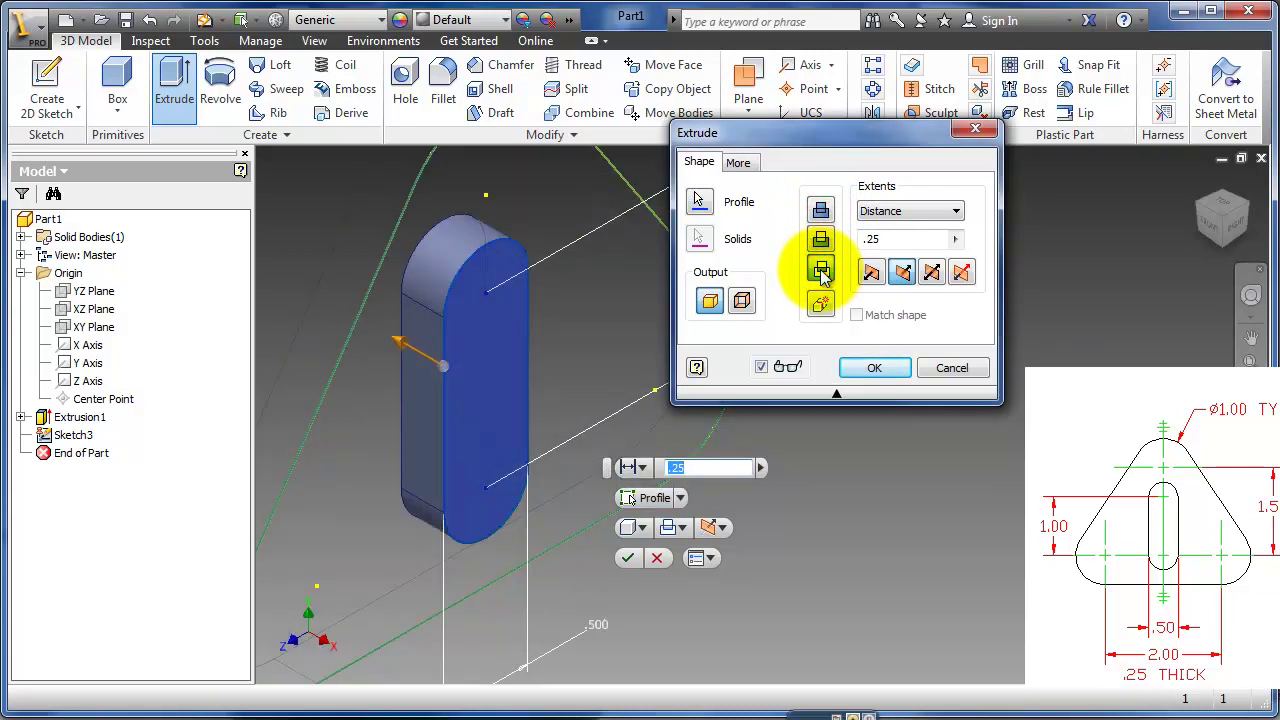
click(822, 243)
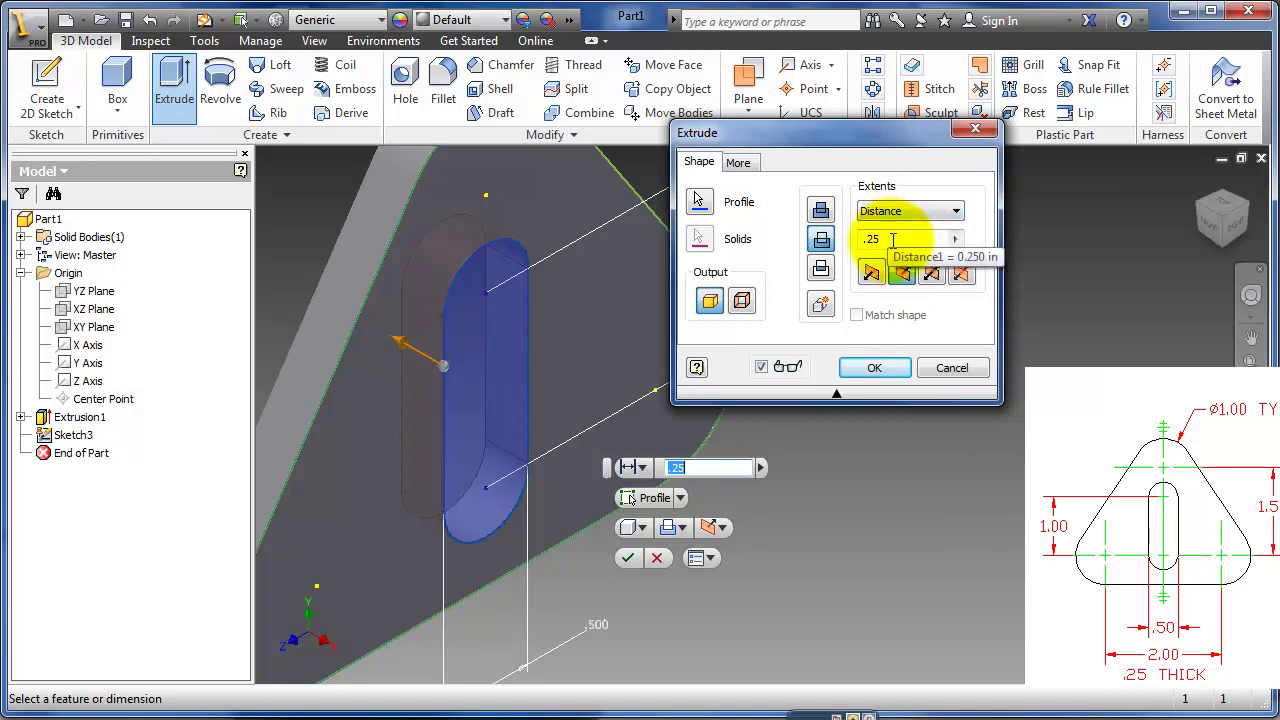
click(876, 369)
Step: Orbit and zoom to inspect the slot cut, briefly selecting Extrusion1 in the browser
middle_drag(890, 413, 333, 412)
scroll(946, 416, down, 5)
click(44, 420)
click(482, 267)
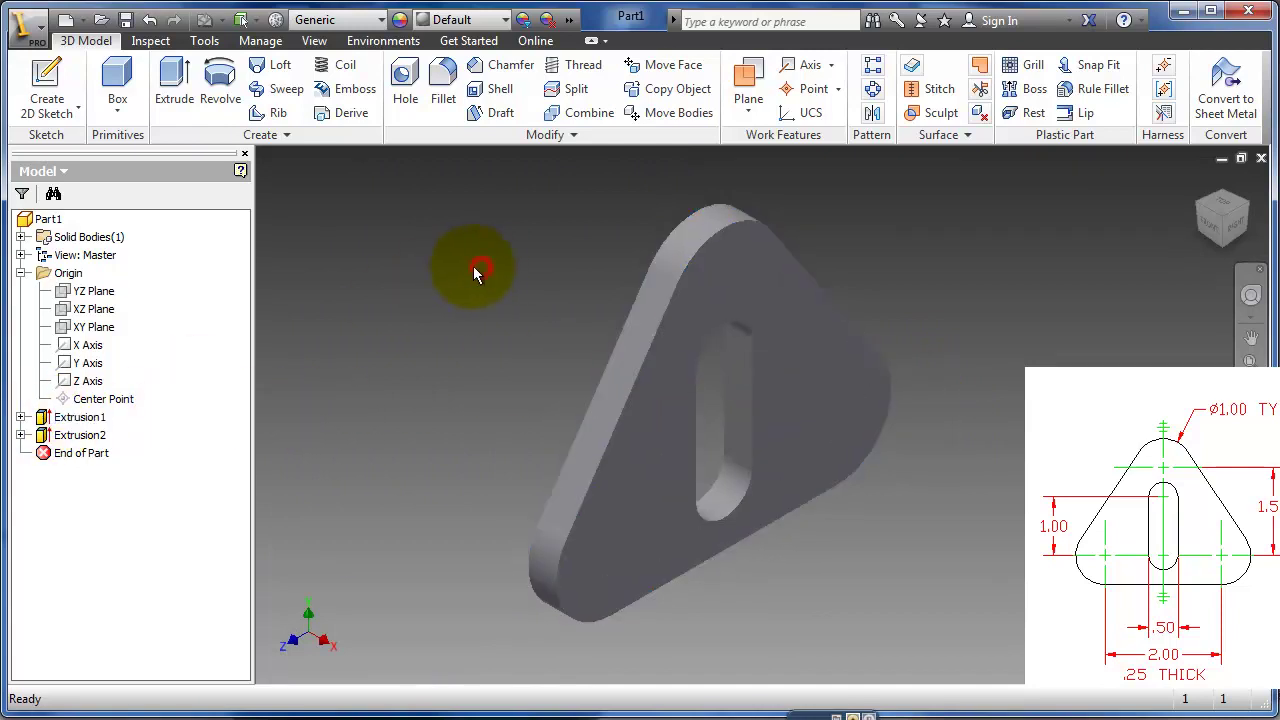
Step: Change Extrusion1's thickness to 0.375 in and orbit to see the slot no longer cut through
double_click(44, 423)
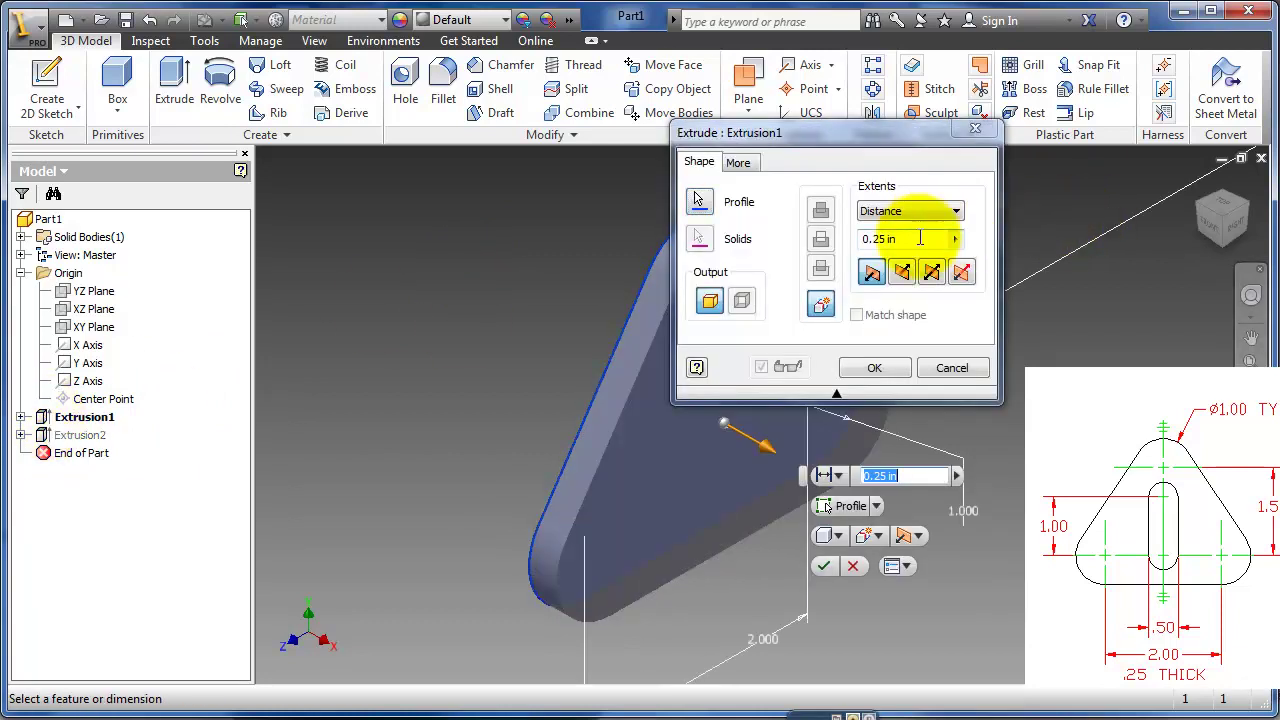
click(917, 238)
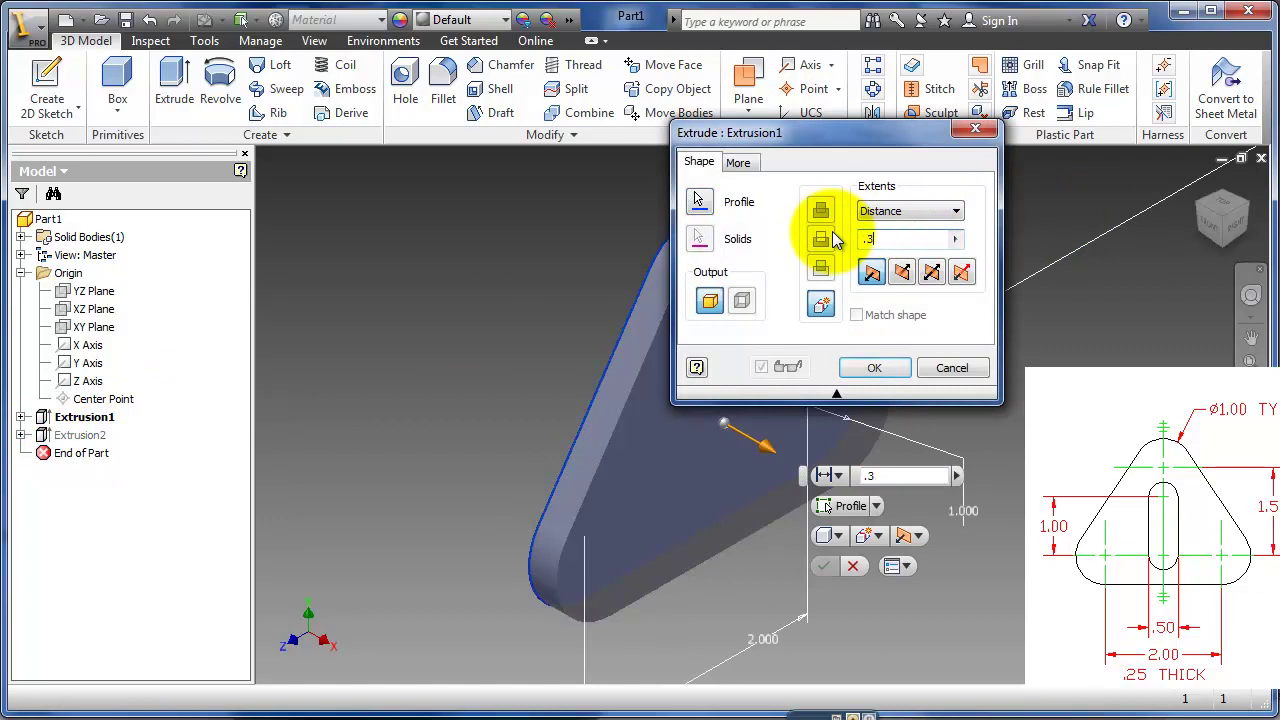
key(Return)
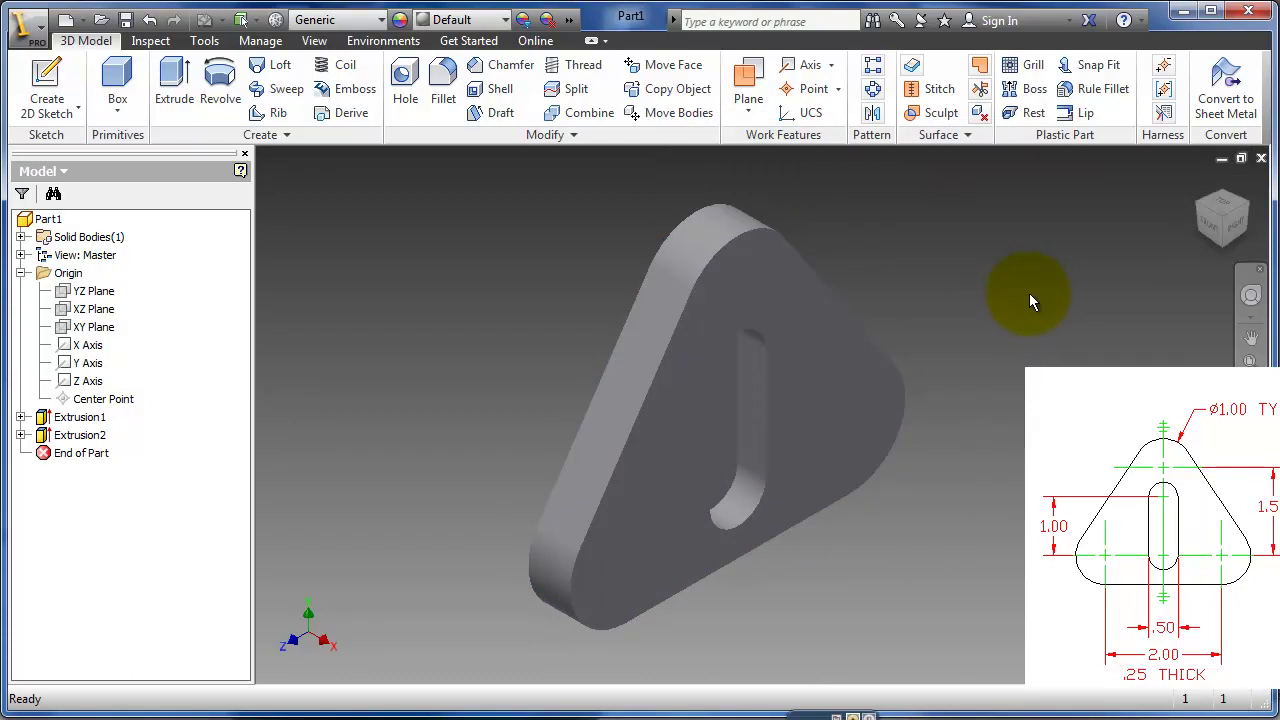
shift+middle_drag(880, 366, 574, 371)
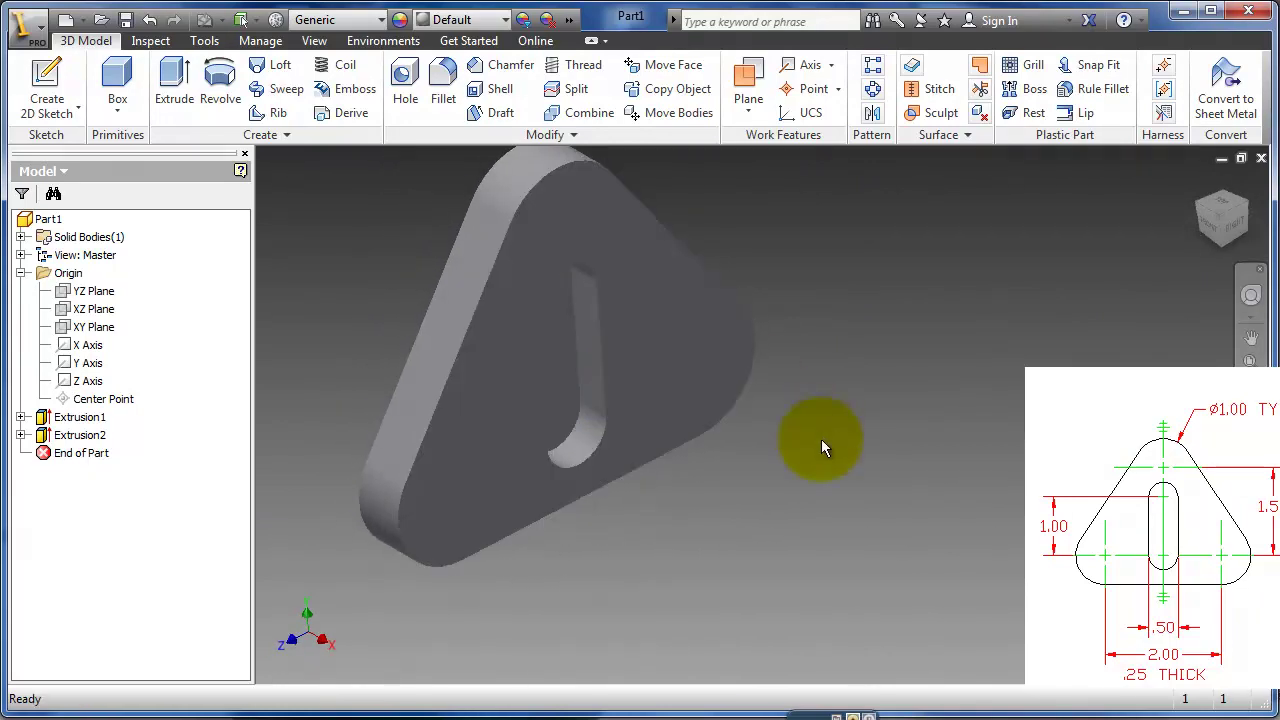
click(777, 479)
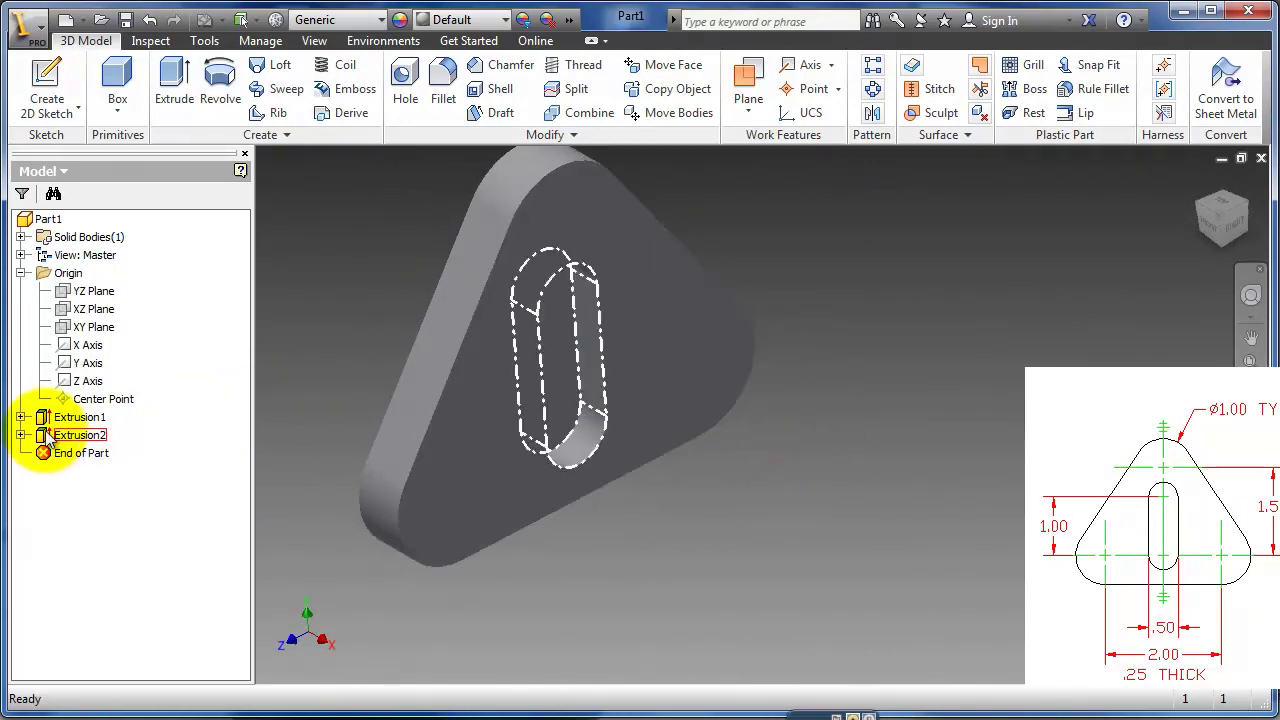
Step: Edit Extrusion2 and change its extents, trying Through All and To Next, before settling on To
double_click(62, 435)
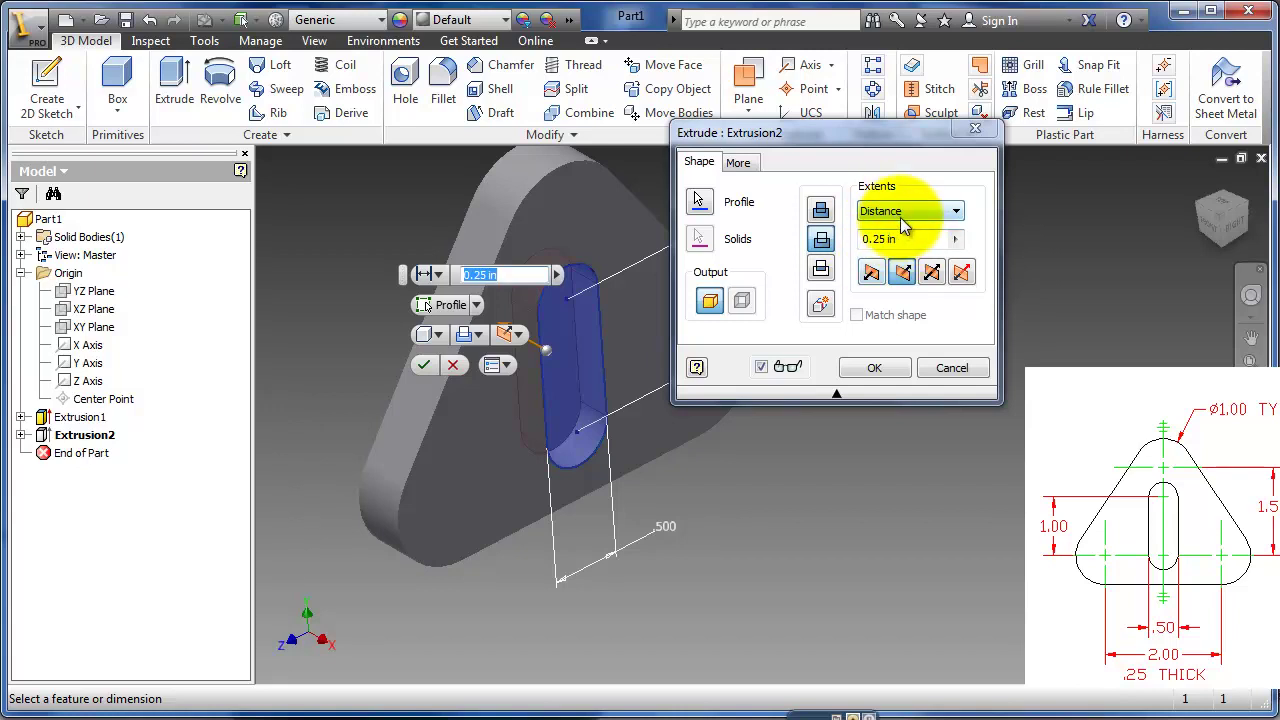
click(921, 210)
click(915, 280)
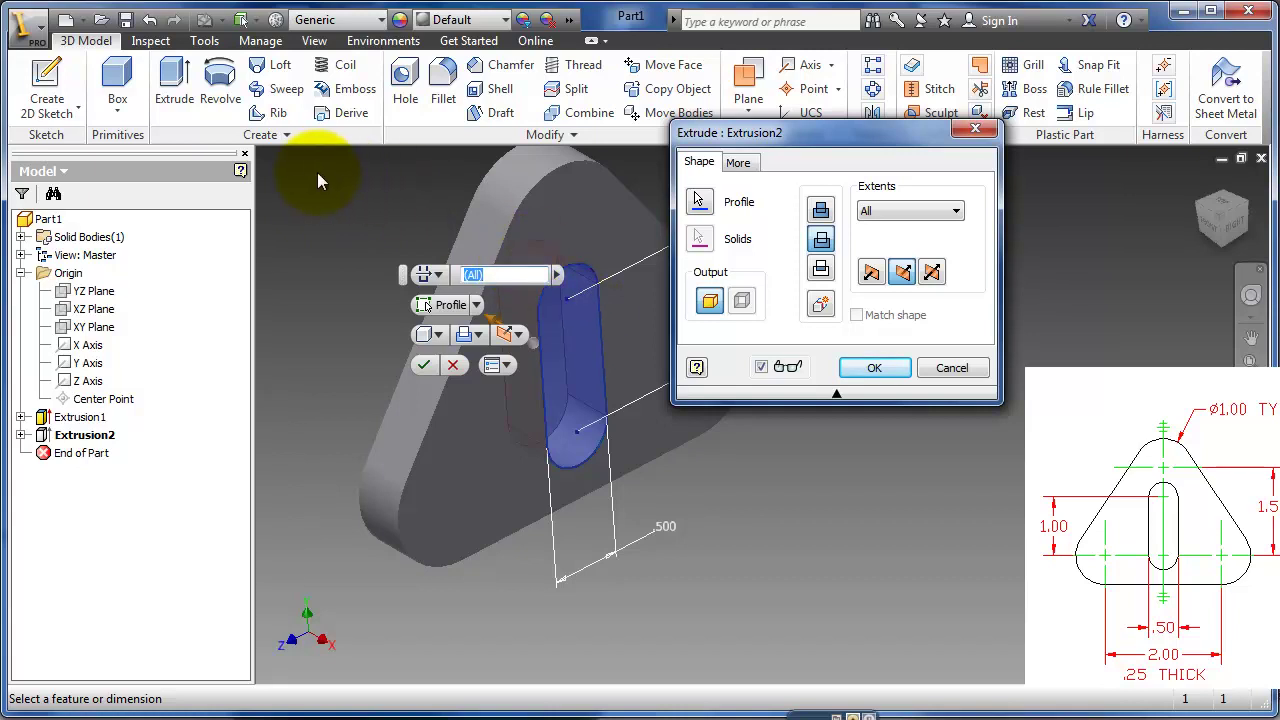
click(898, 212)
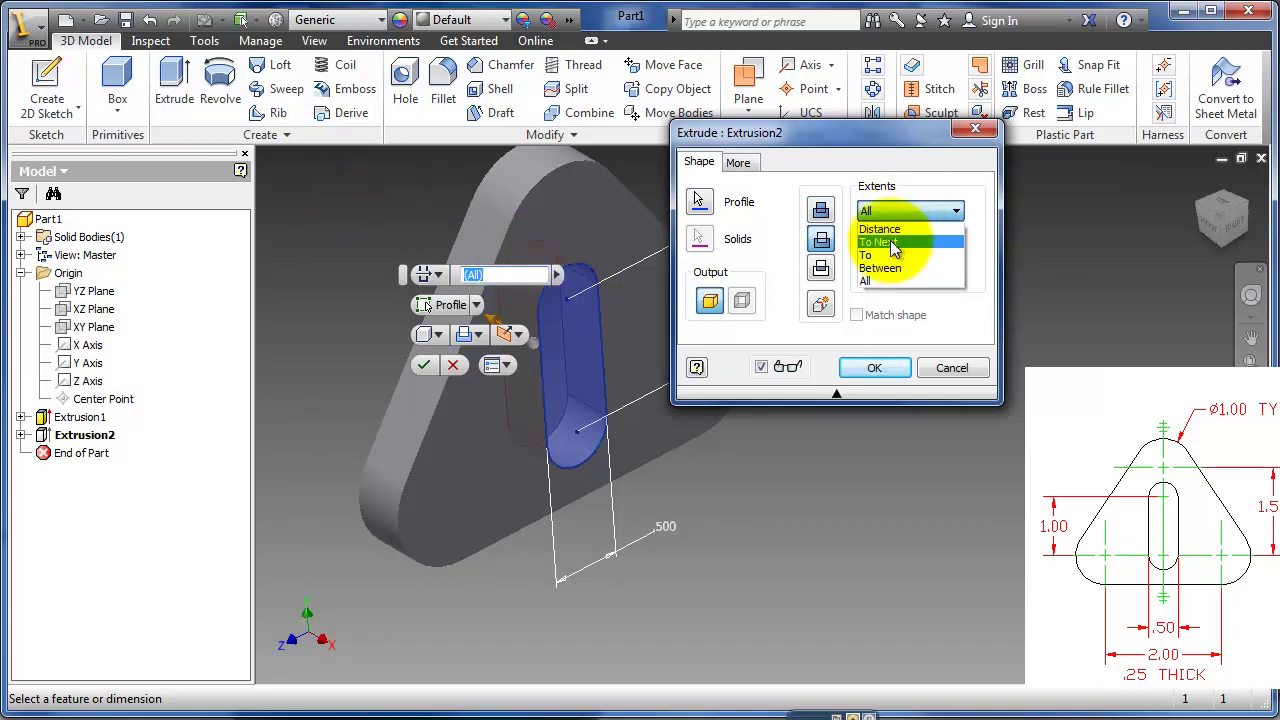
click(893, 248)
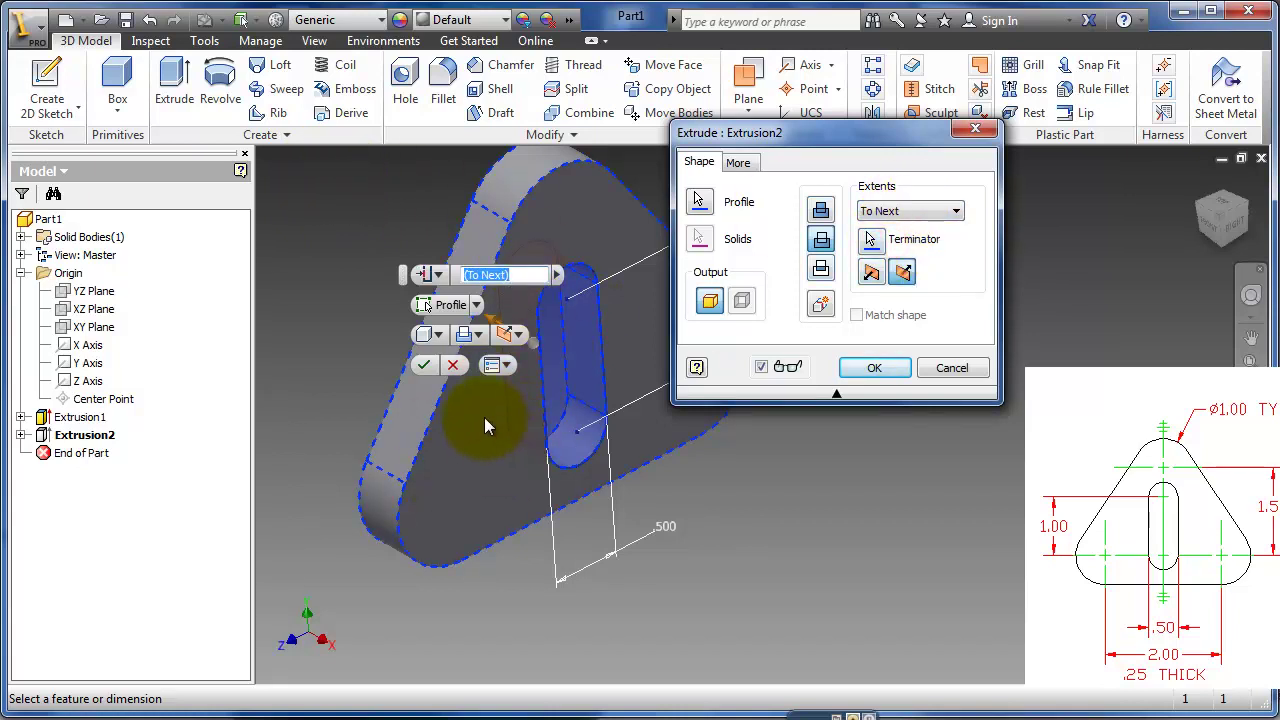
click(922, 210)
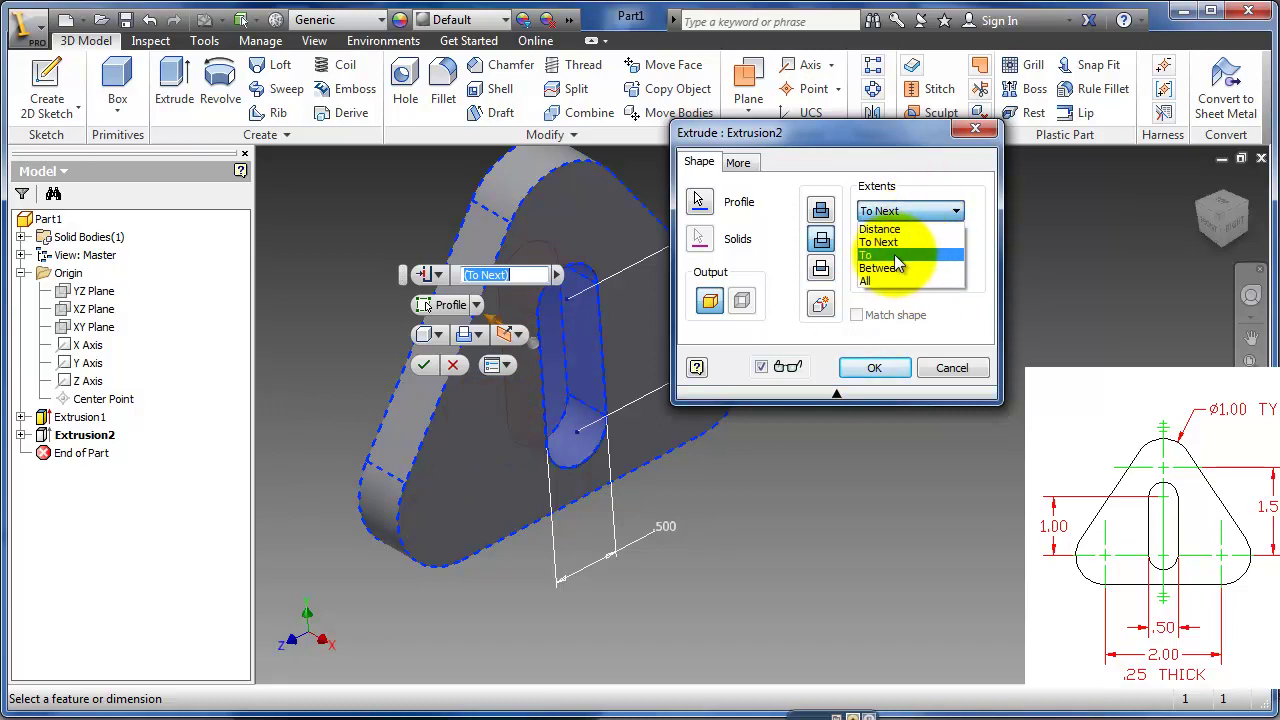
click(896, 257)
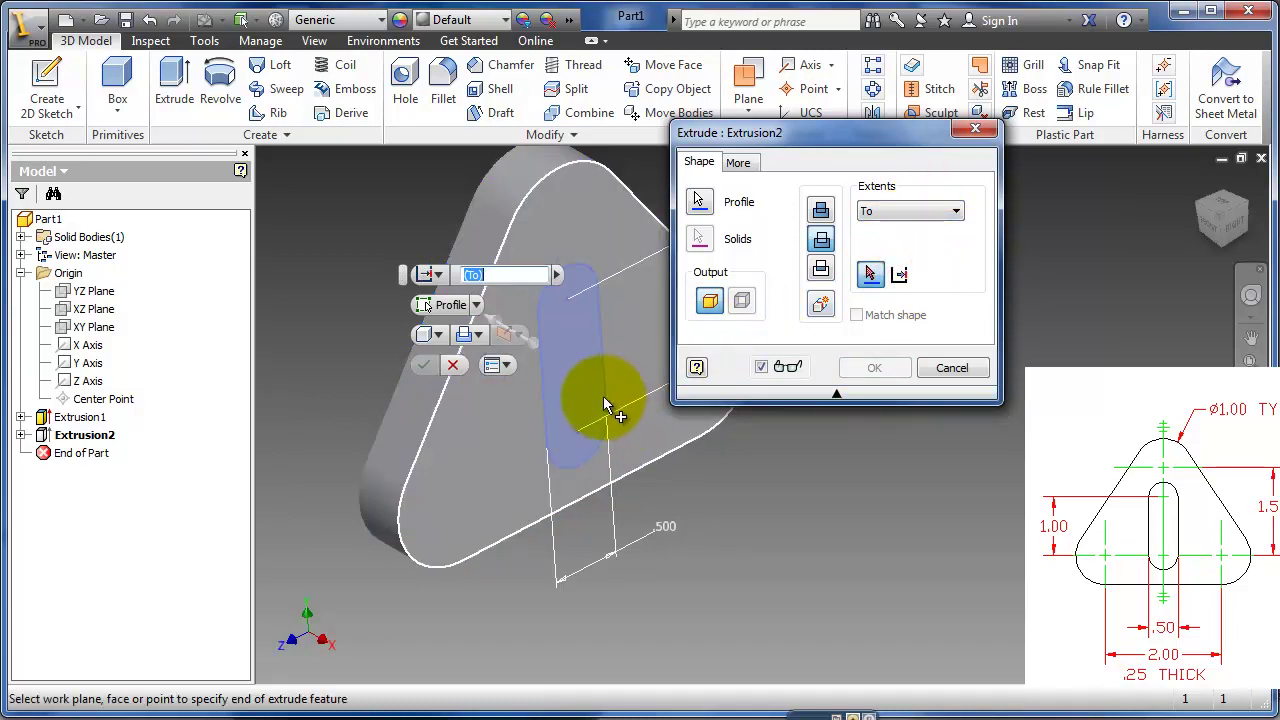
Step: Select the plate's back face as the cut's end face and apply the edit
key(F4)
drag(585, 375, 666, 420)
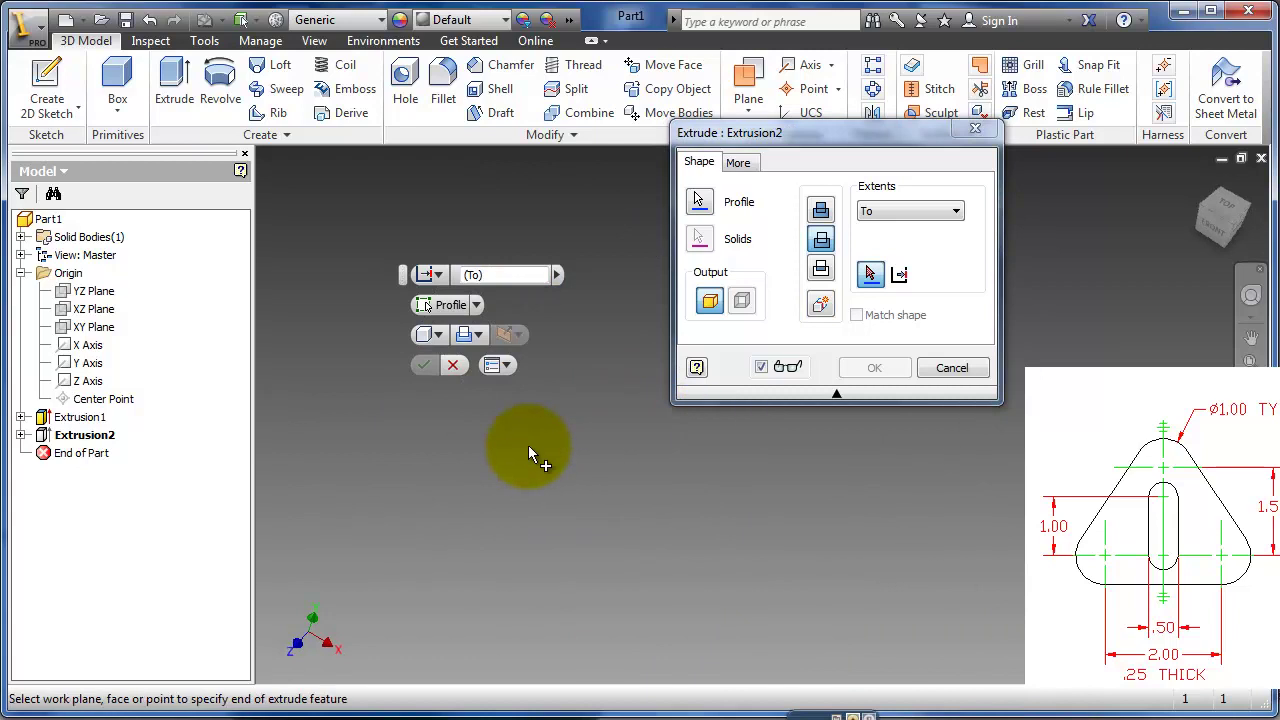
key(F4)
drag(560, 450, 808, 512)
click(804, 506)
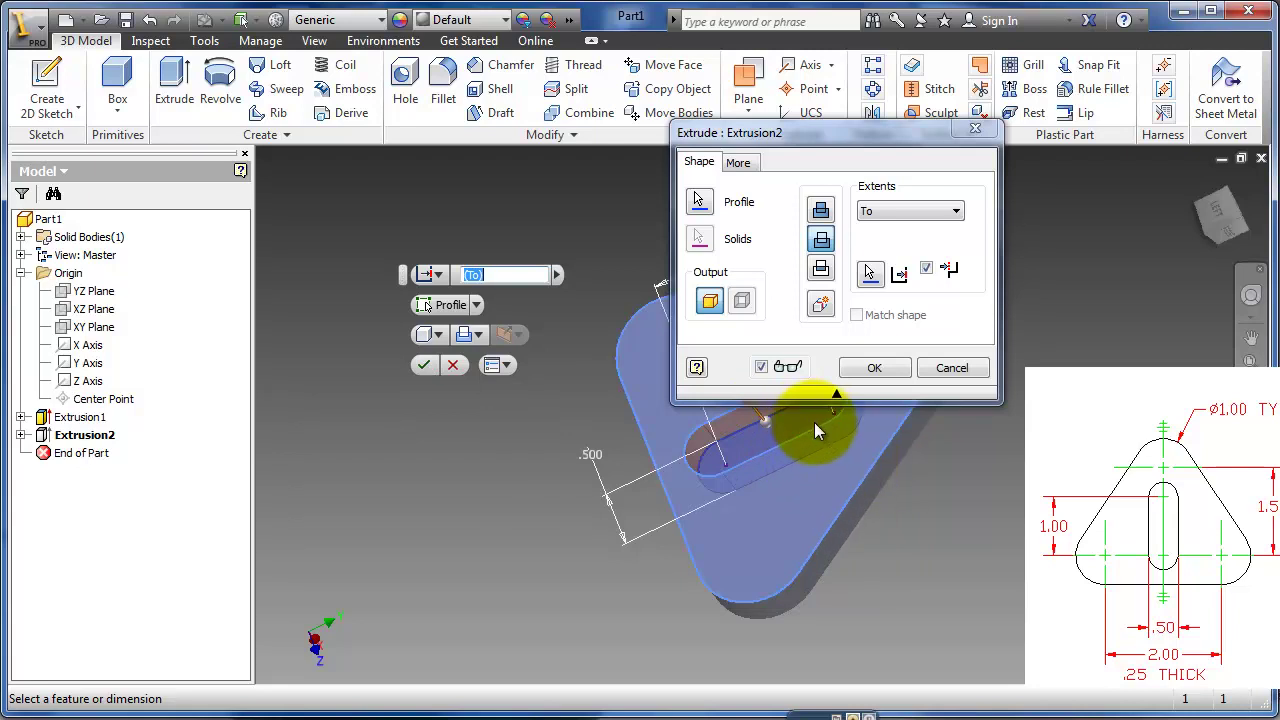
click(874, 369)
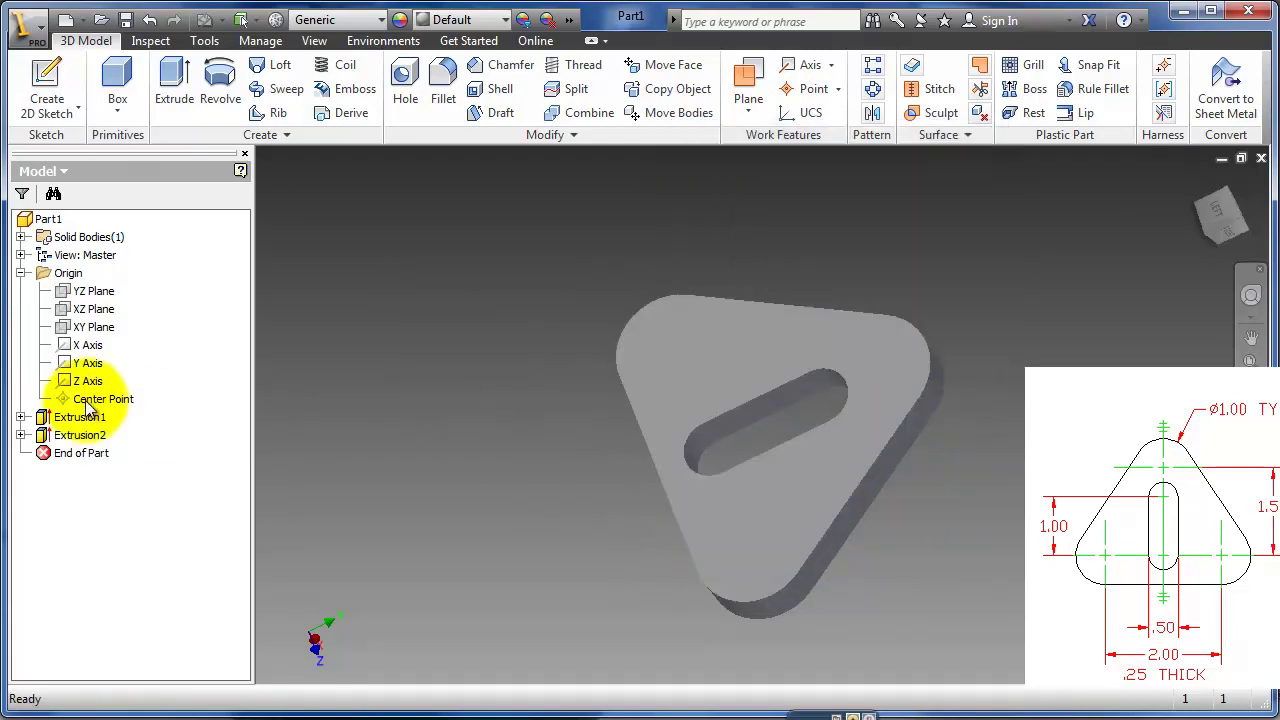
Step: Test Extrusion1 at 5 in thick and inspect the long solid
double_click(42, 424)
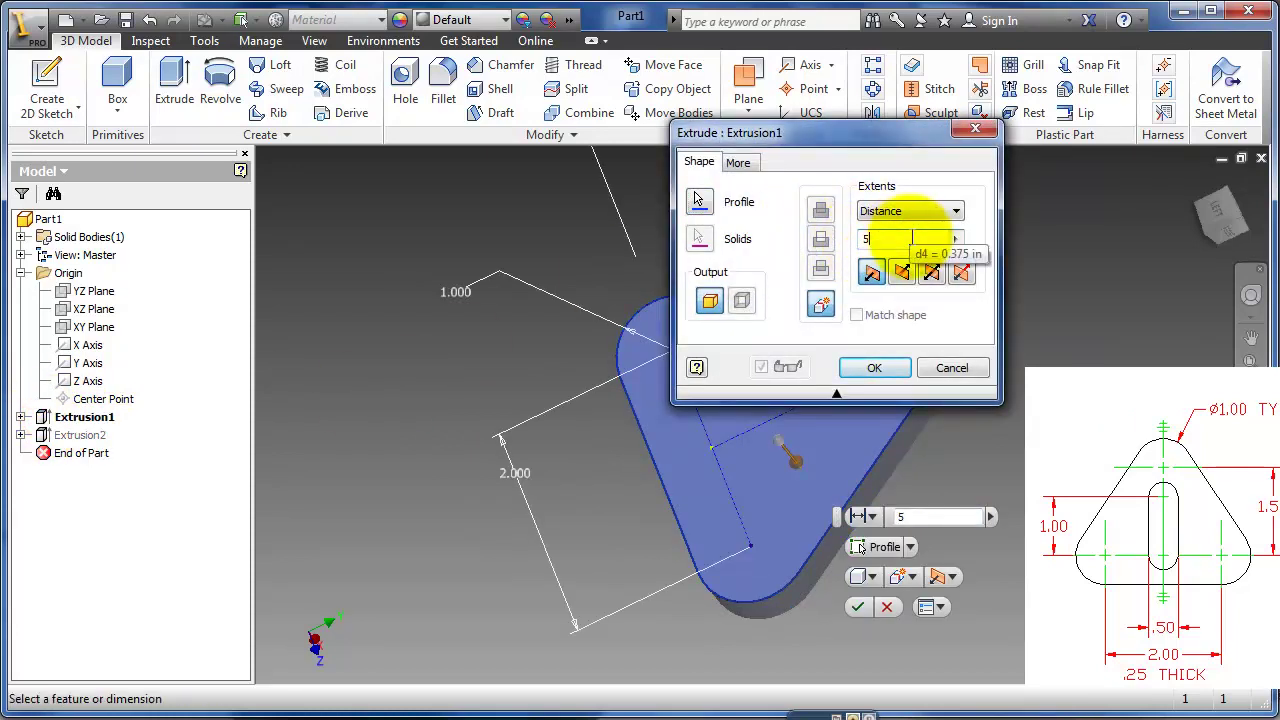
key(Return)
middle_drag(896, 284, 594, 217)
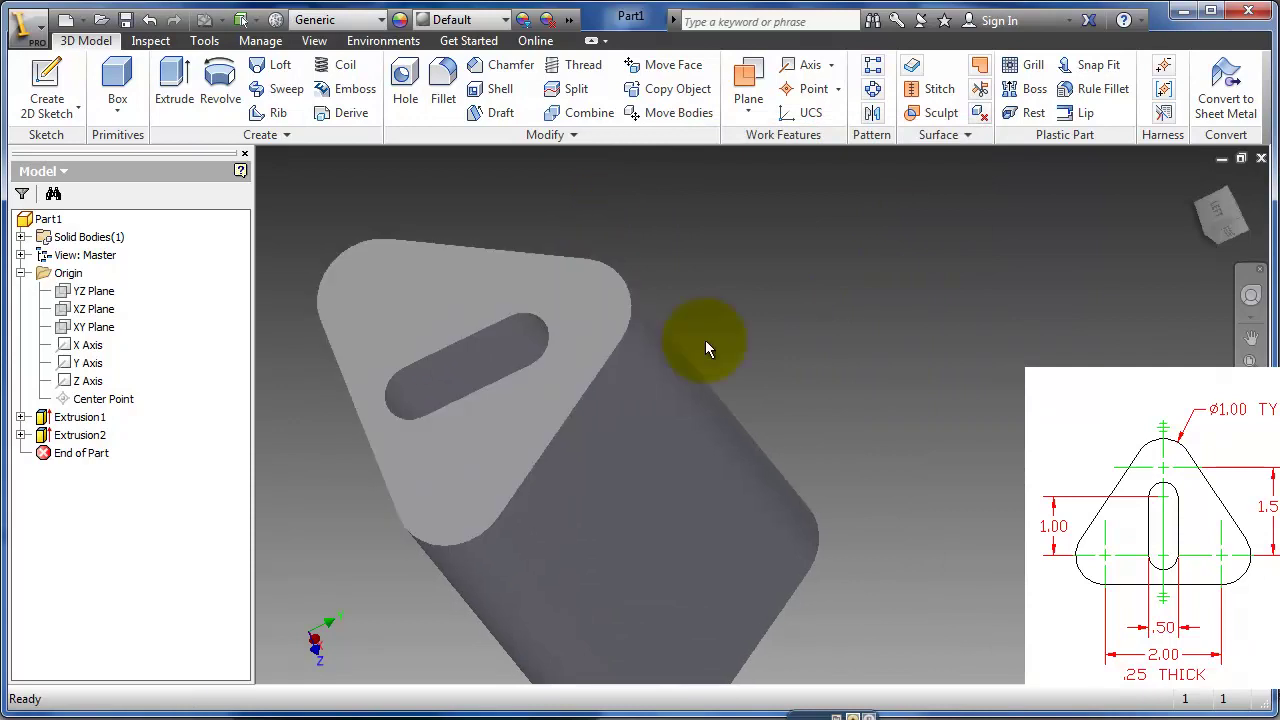
shift+middle_drag(735, 332, 540, 251)
Step: Set Extrusion1's thickness back to .25 in and view the slotted plate
double_click(45, 417)
click(893, 240)
text(.25)
key(Return)
shift+middle_drag(821, 341, 751, 414)
scroll(751, 391, up, 5)
scroll(751, 391, down, 1)
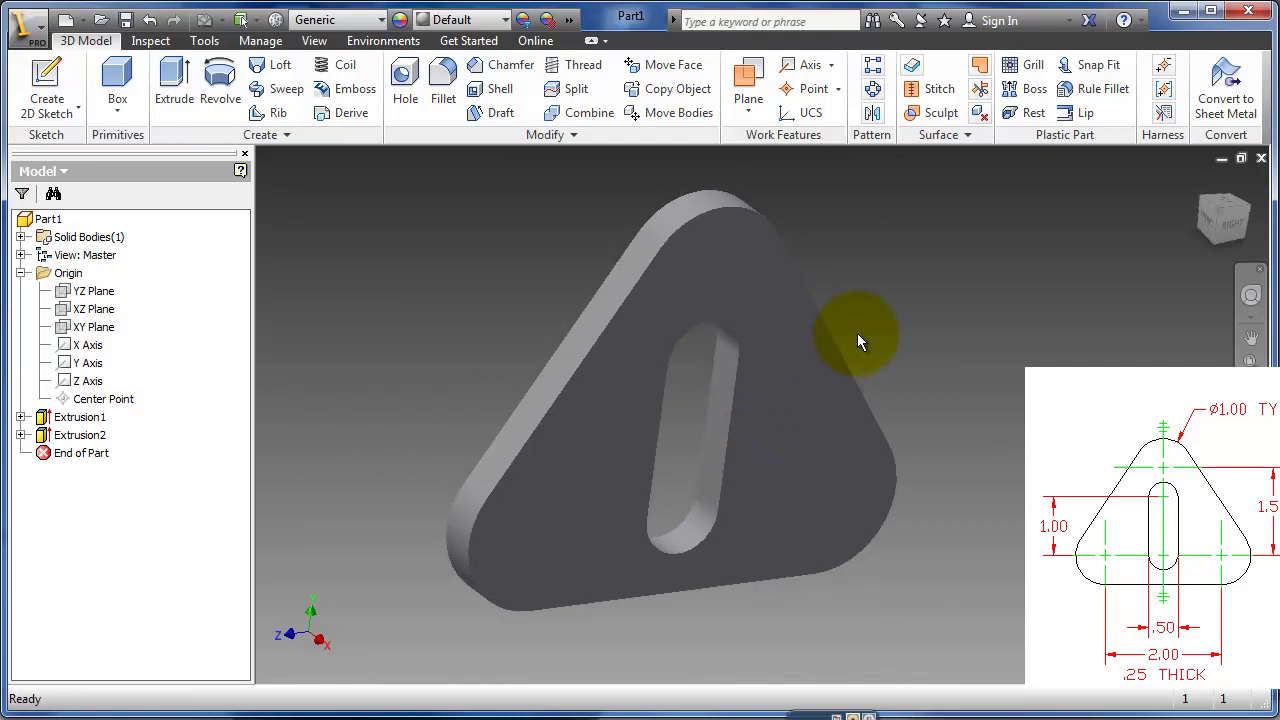